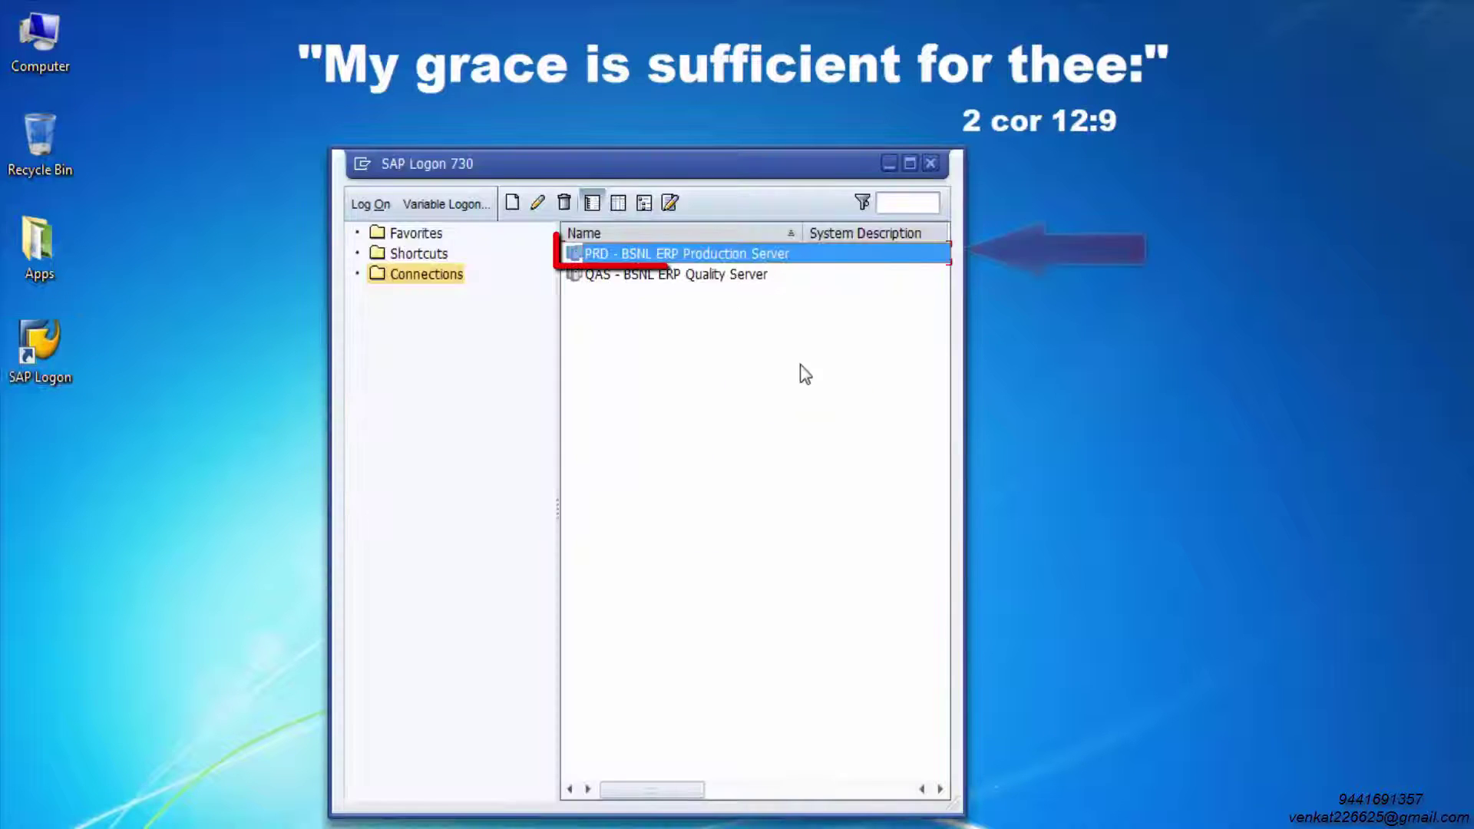
- Log on to PRD - BSNL ERP Production Server in client 500 with the user's ID and password
double_click(778, 253)
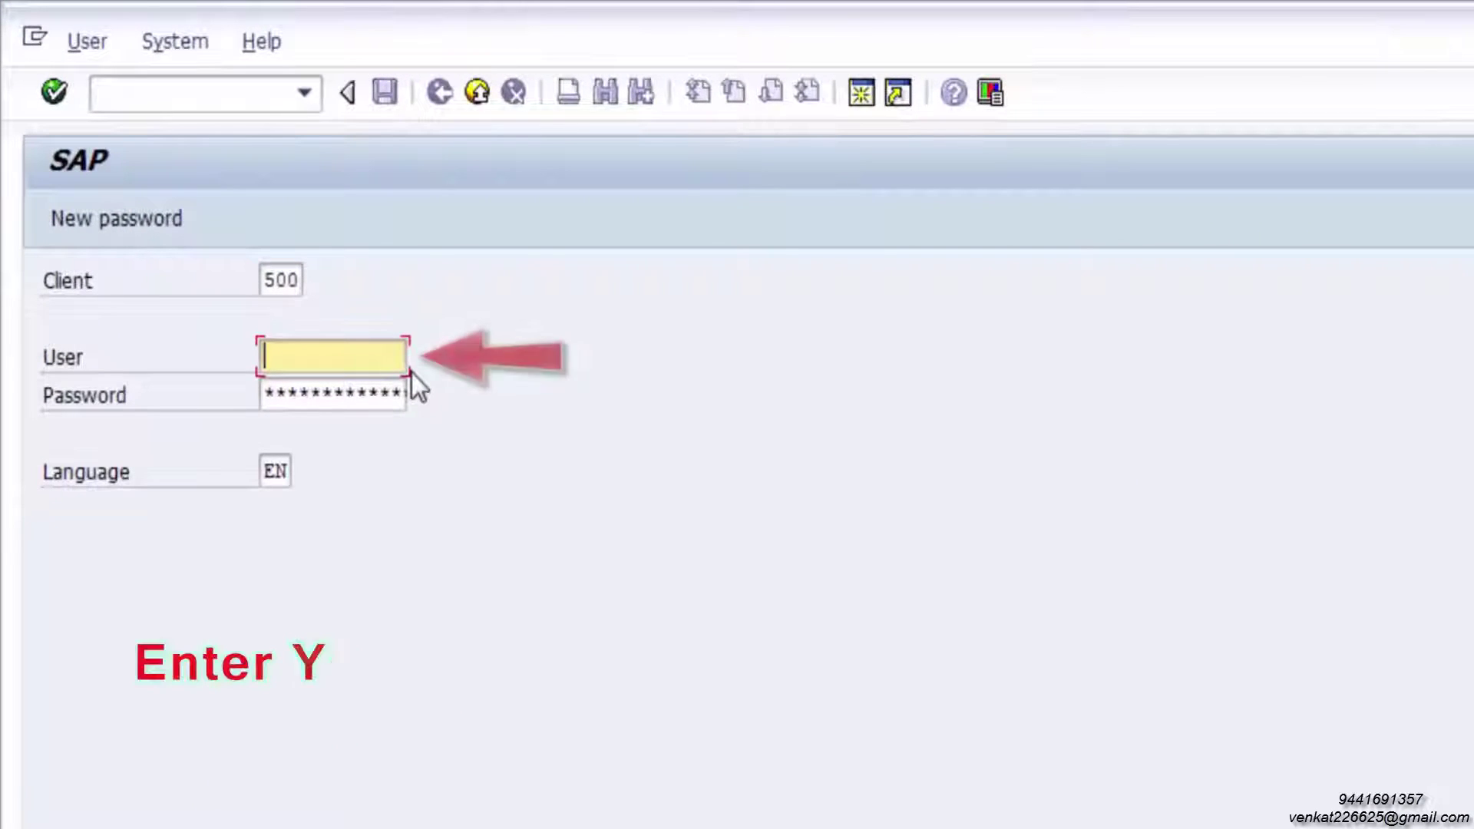
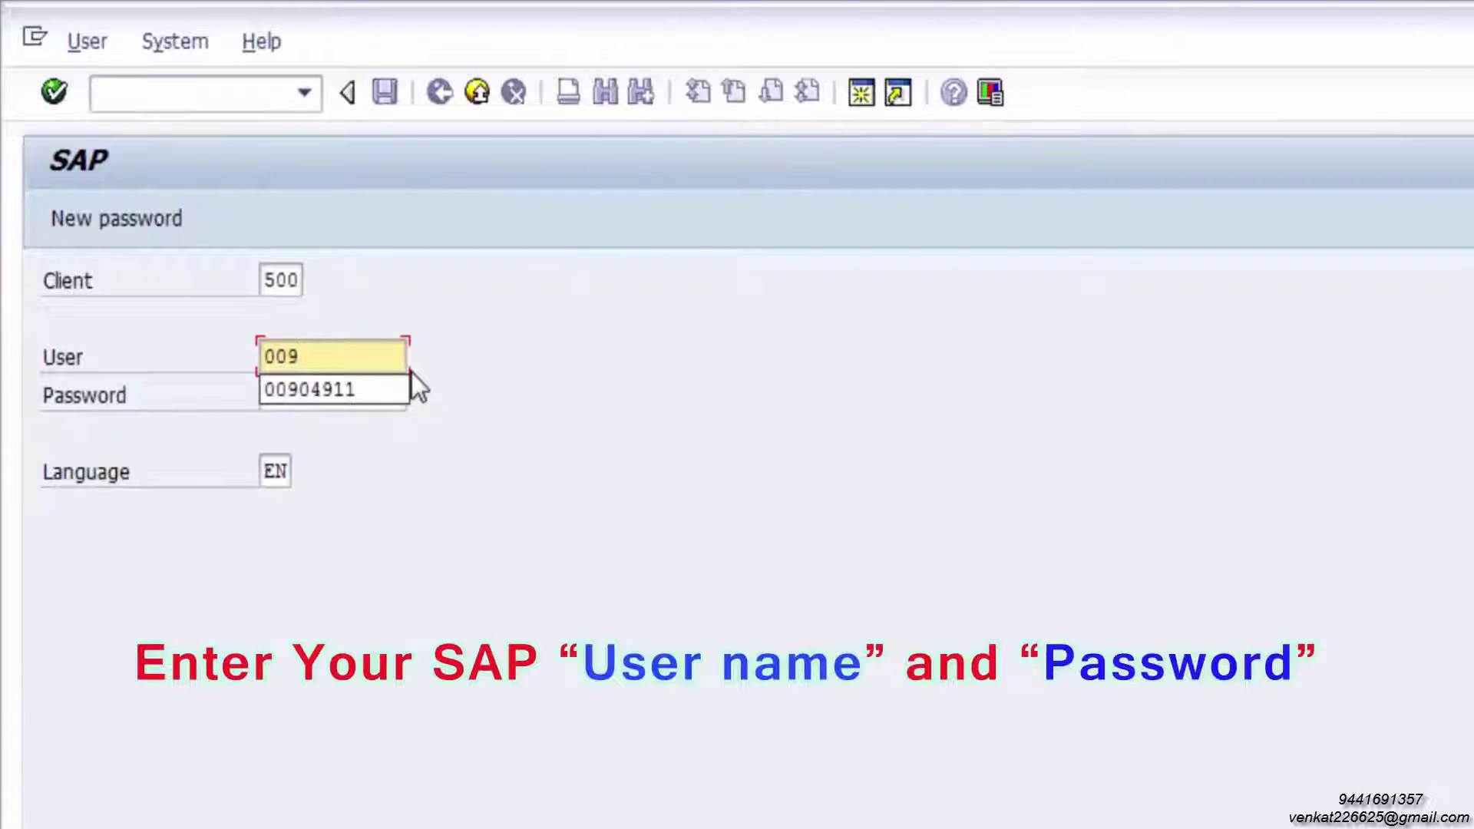
left_click(383, 390)
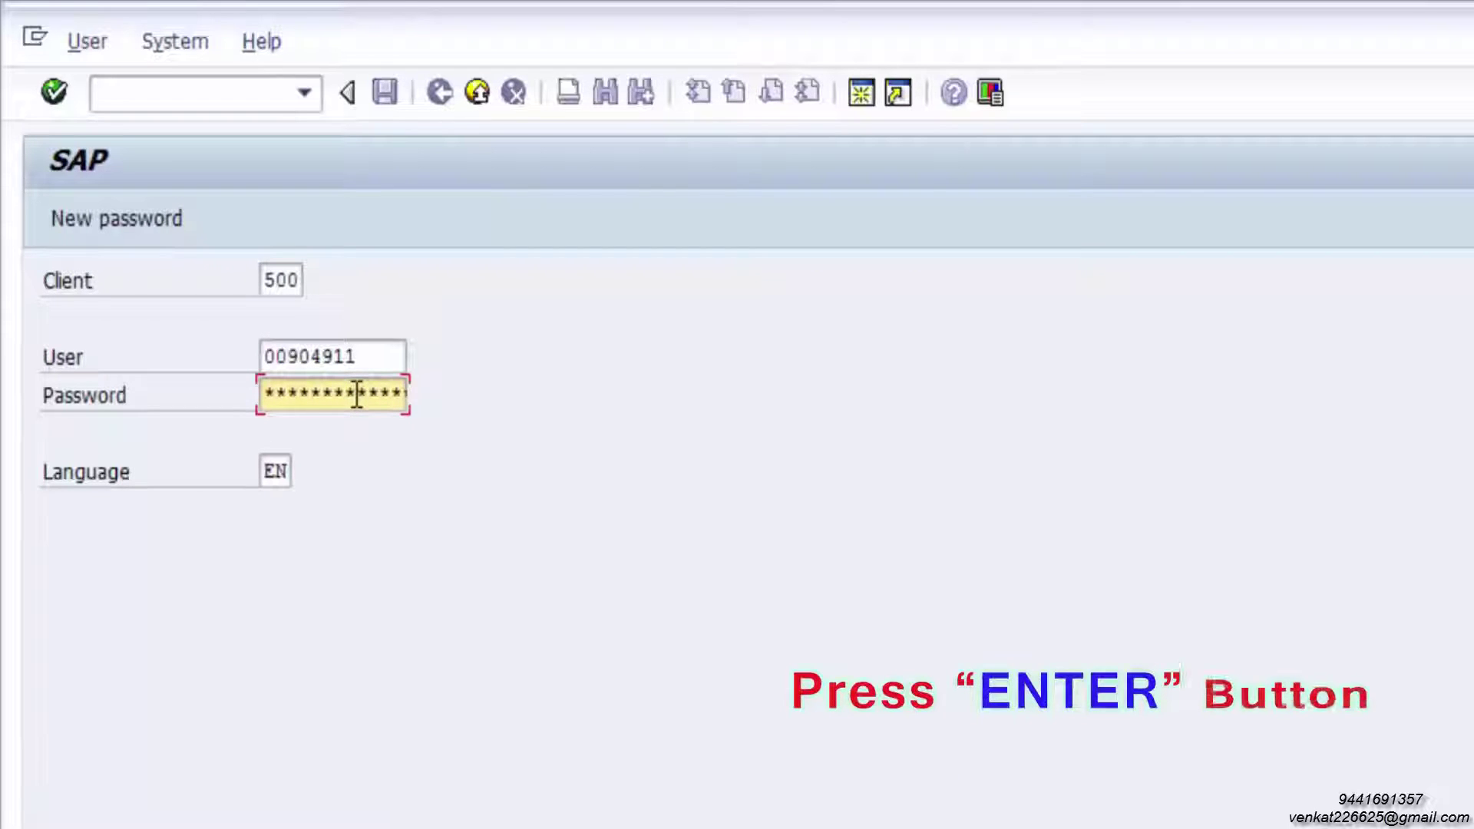
key("Right")
key("Right")
key("Right")
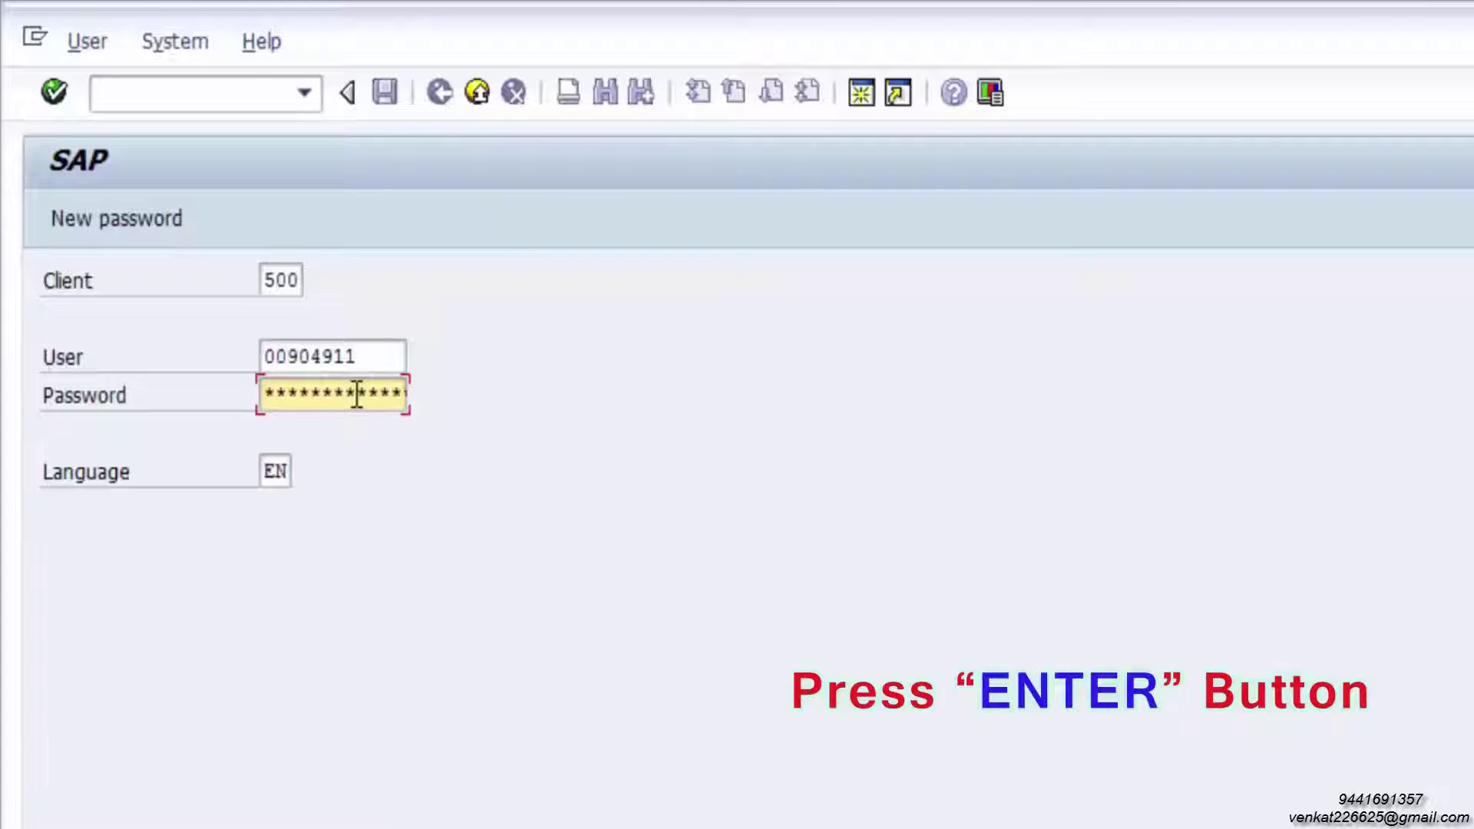
key("Return")
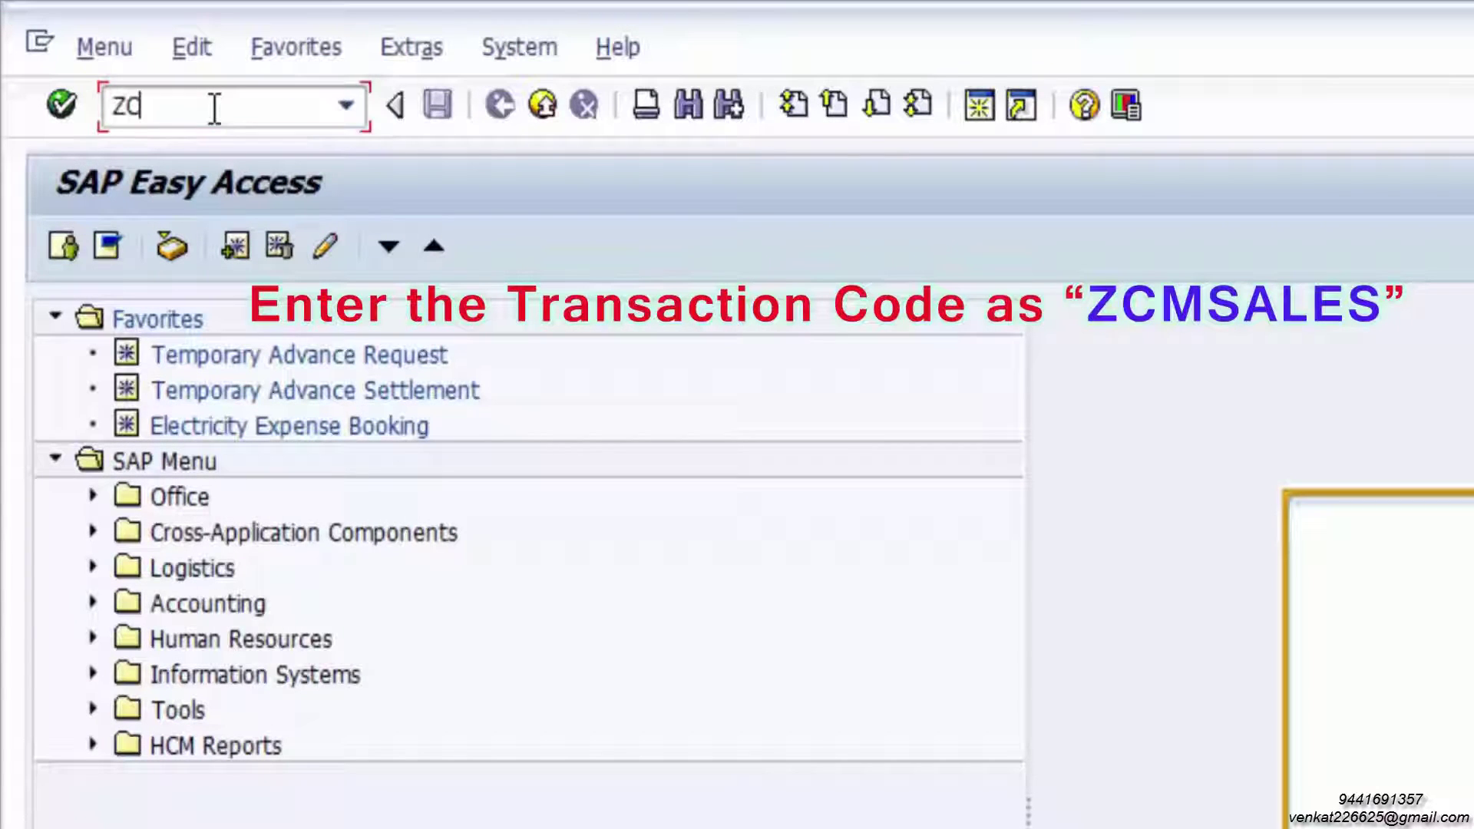
- Run transaction ZCMSALES to reach the CM / CFA Sales Process navigation menu
type("ALES")
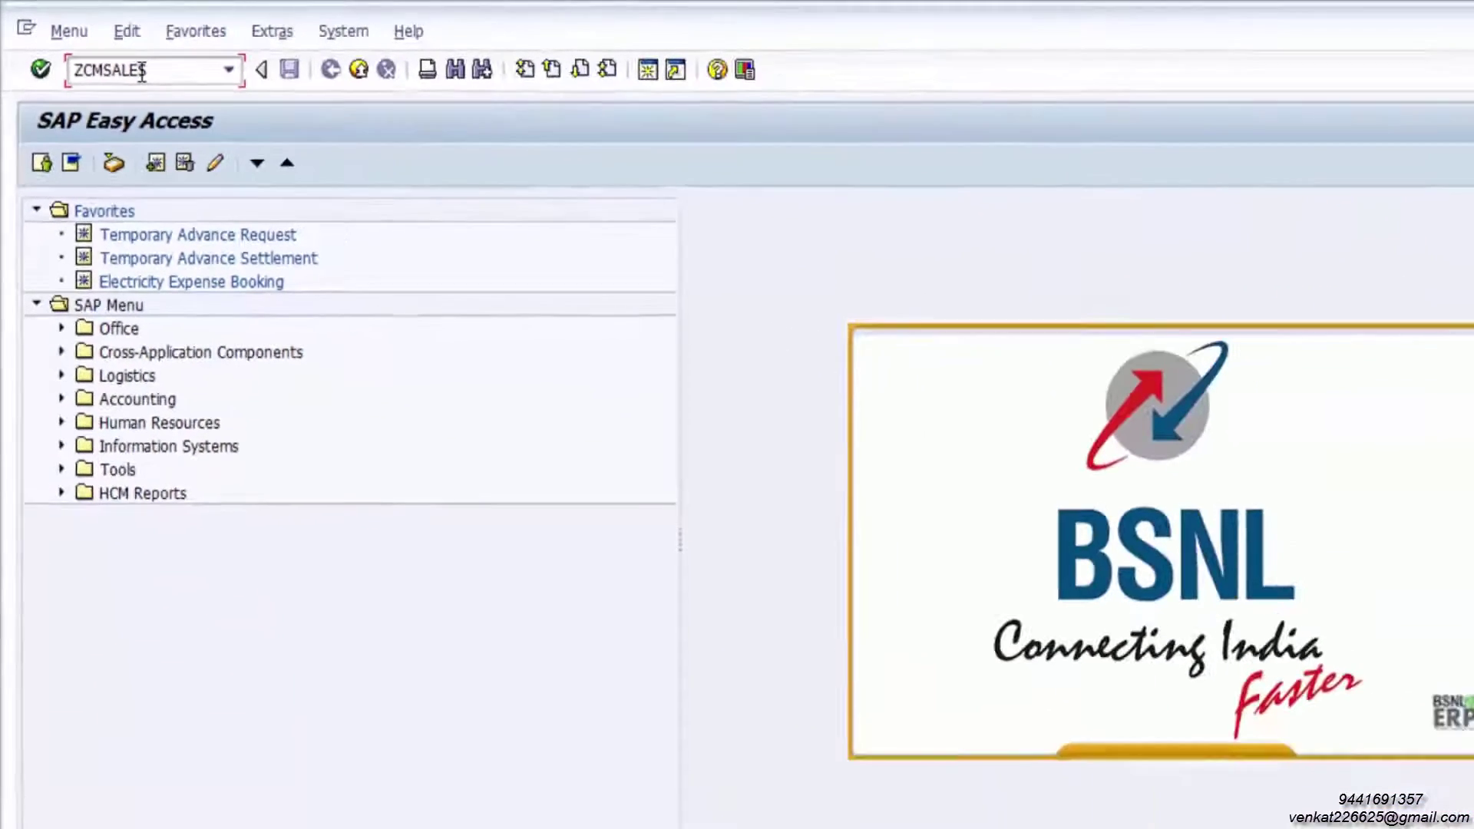
key("Return")
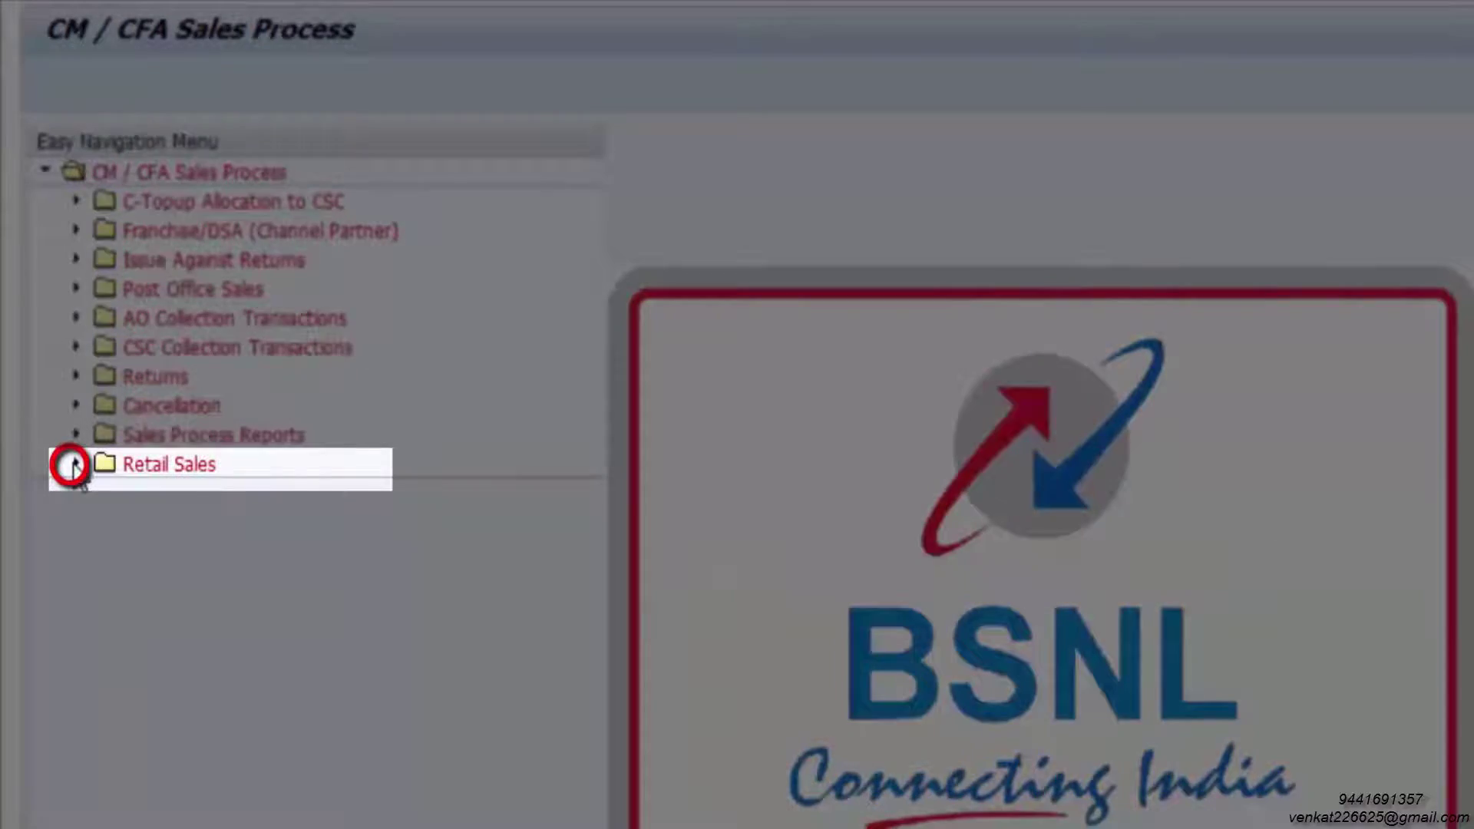
- Expand Retail Sales and launch VA01 Sales order create
left_click(75, 464)
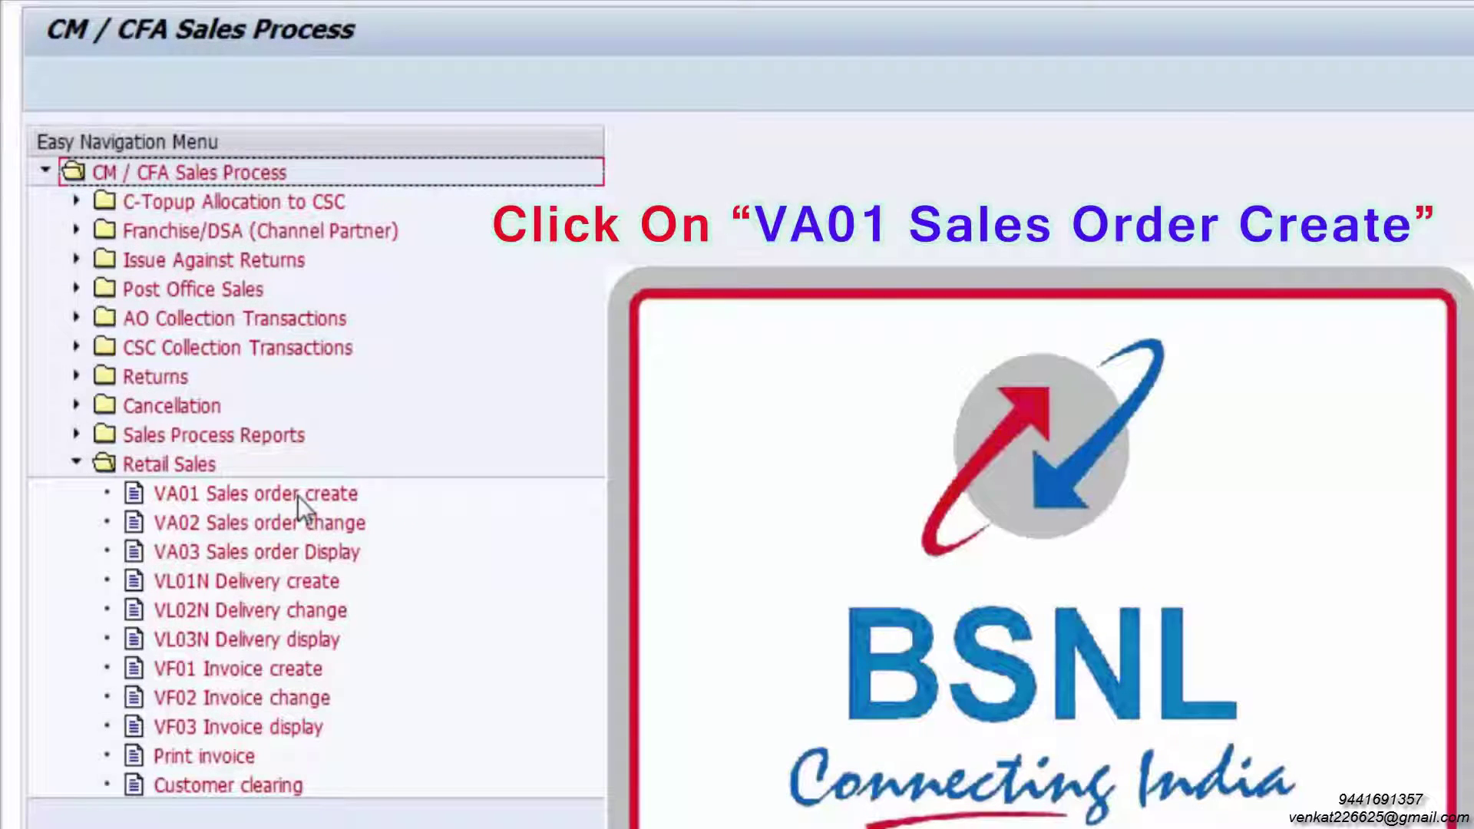
left_click(298, 496)
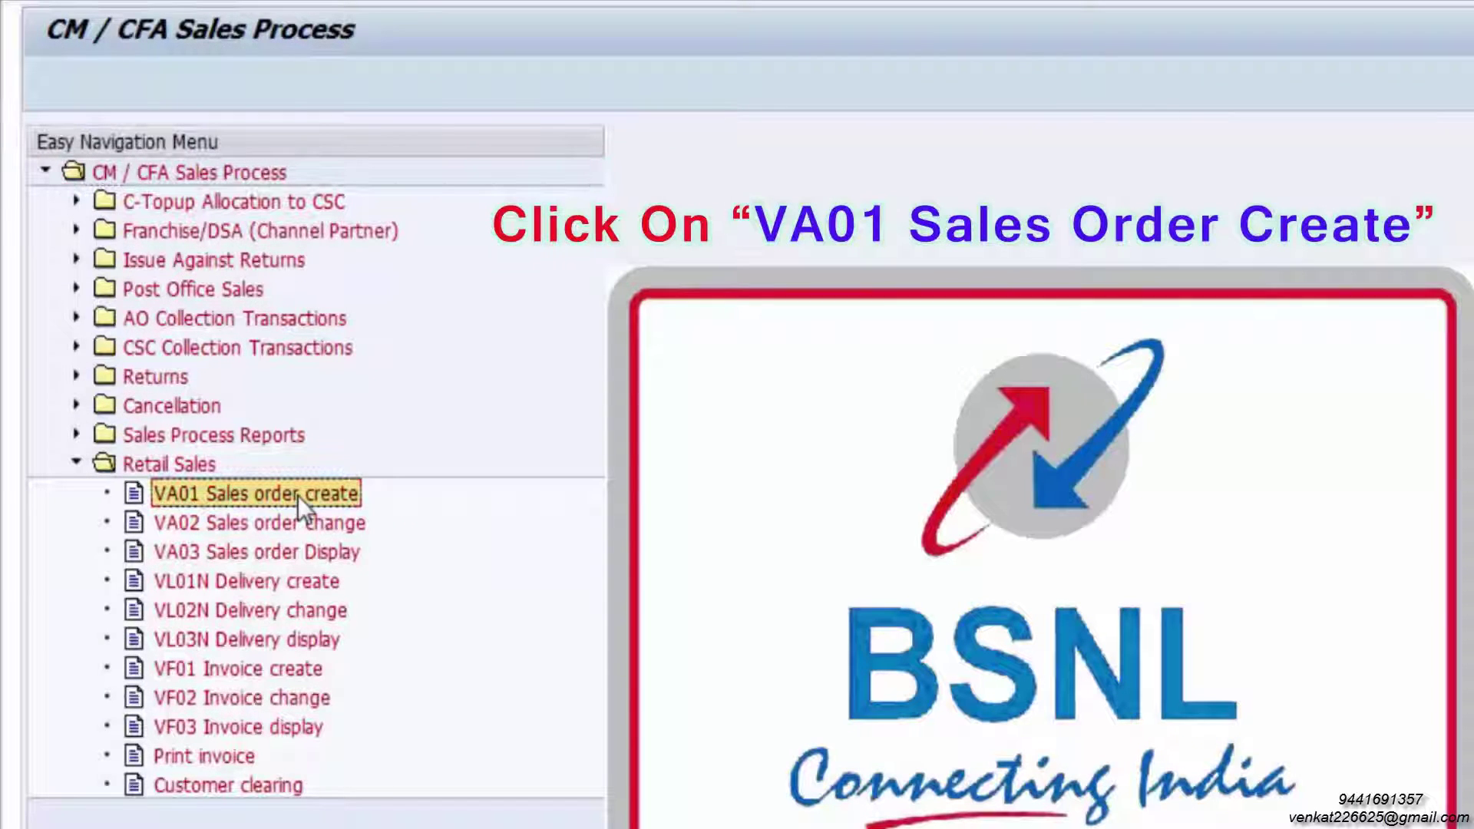
double_click(350, 494)
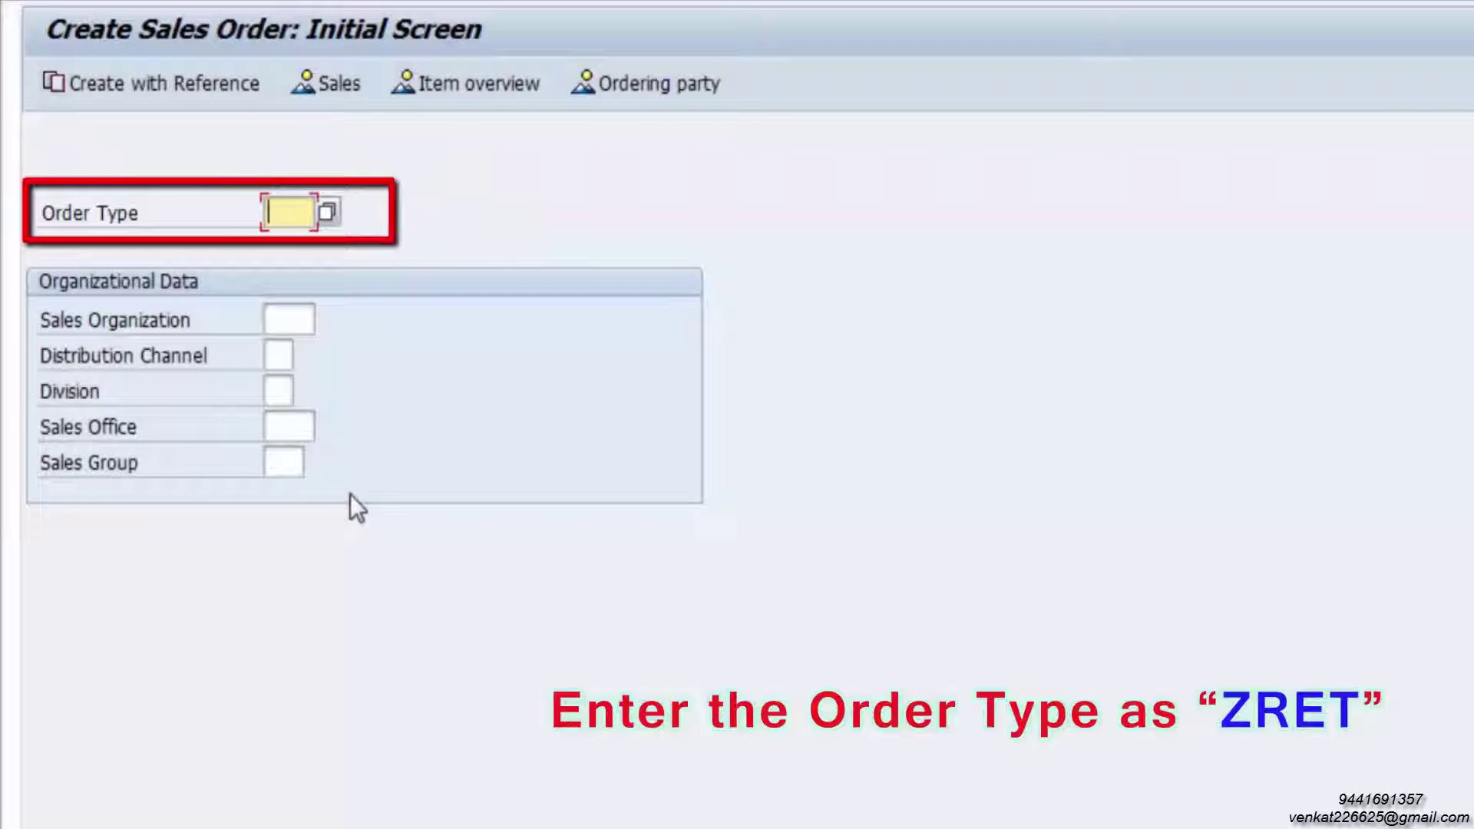
- Enter order type ZRET and sales organization 1012 (Andhra Pradesh TC)
type("z")
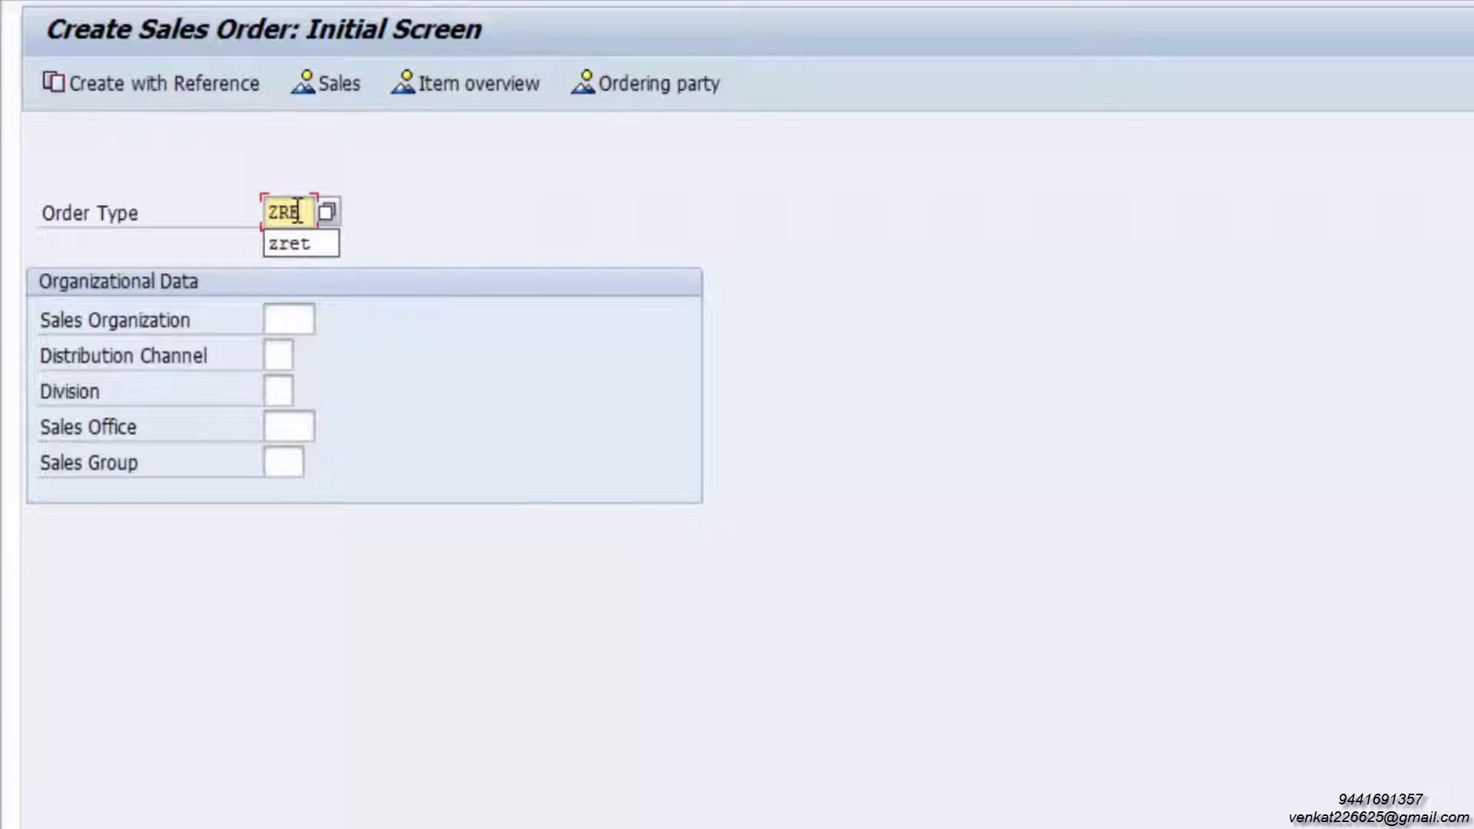
left_click(300, 213)
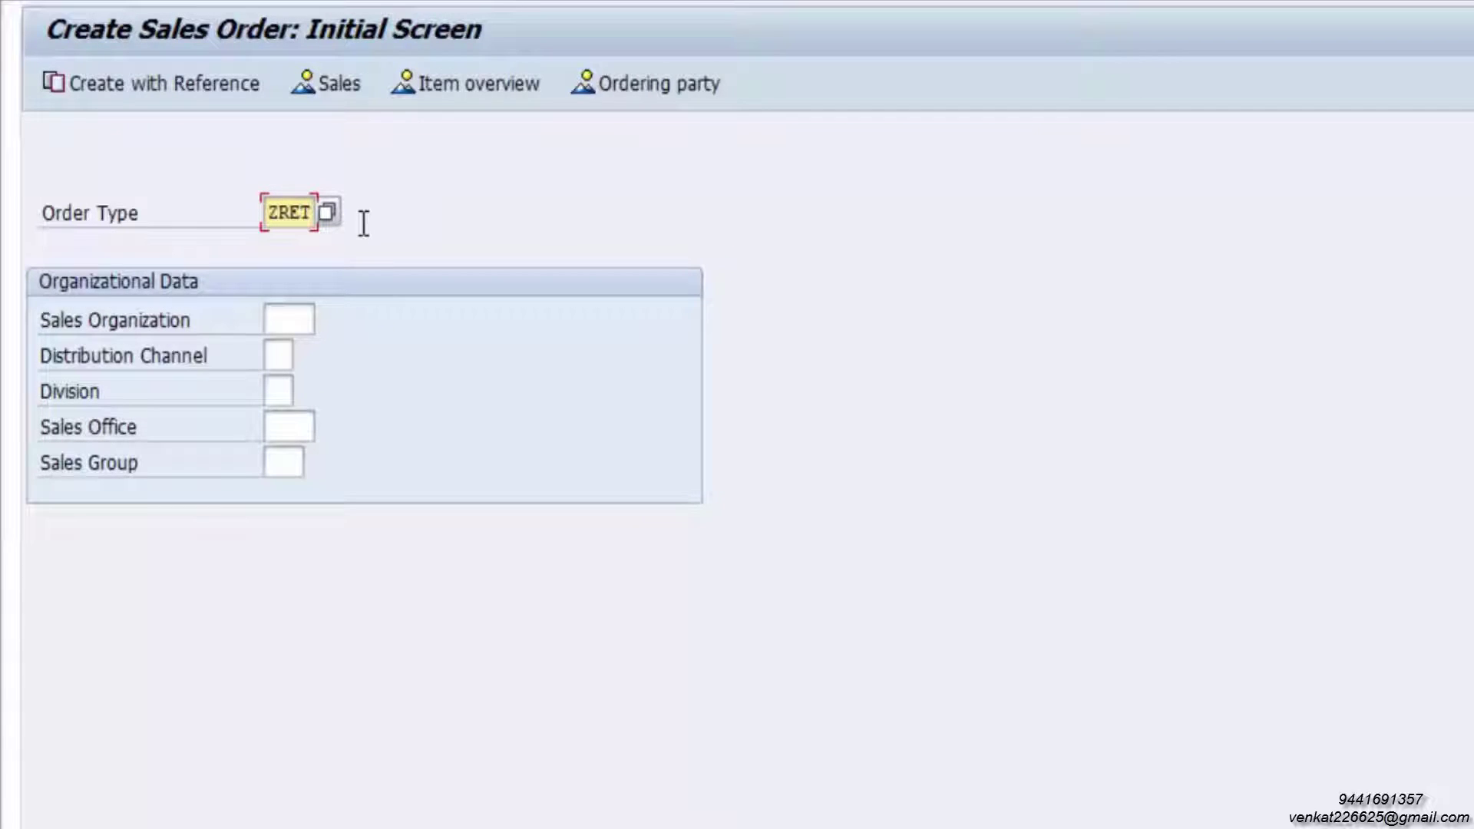
left_click(295, 317)
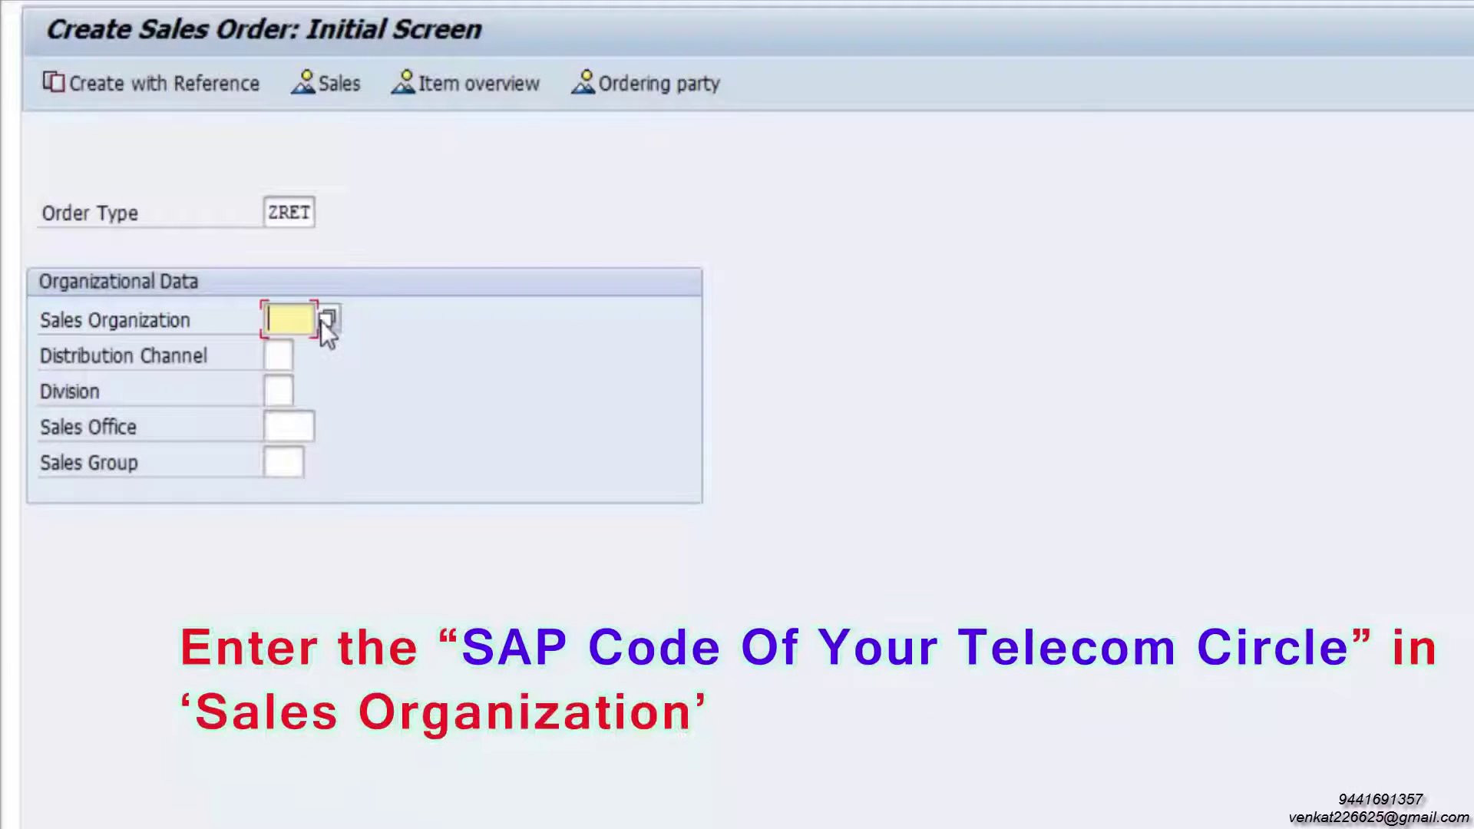
left_click(322, 318)
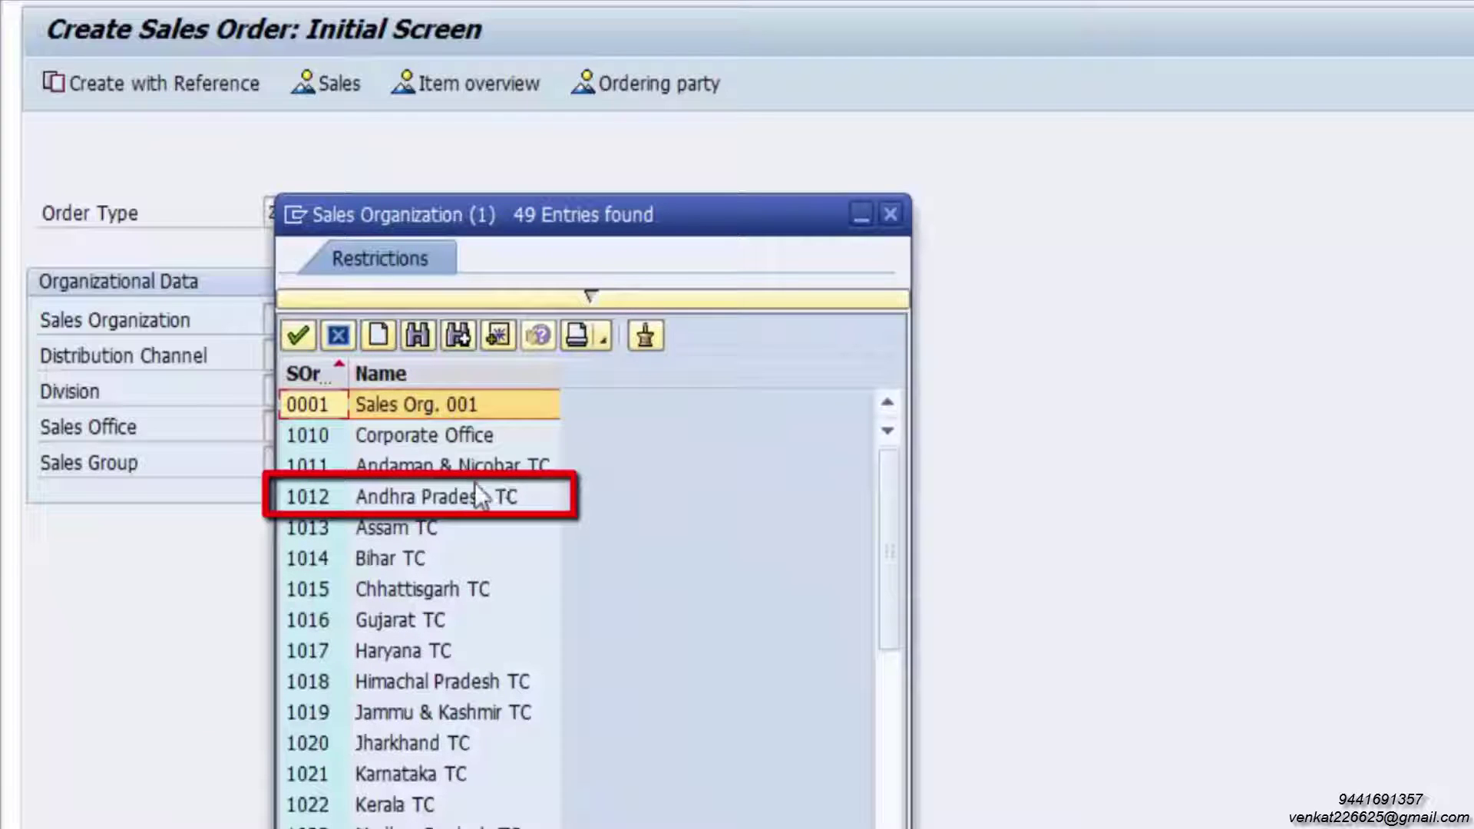
left_click(495, 506)
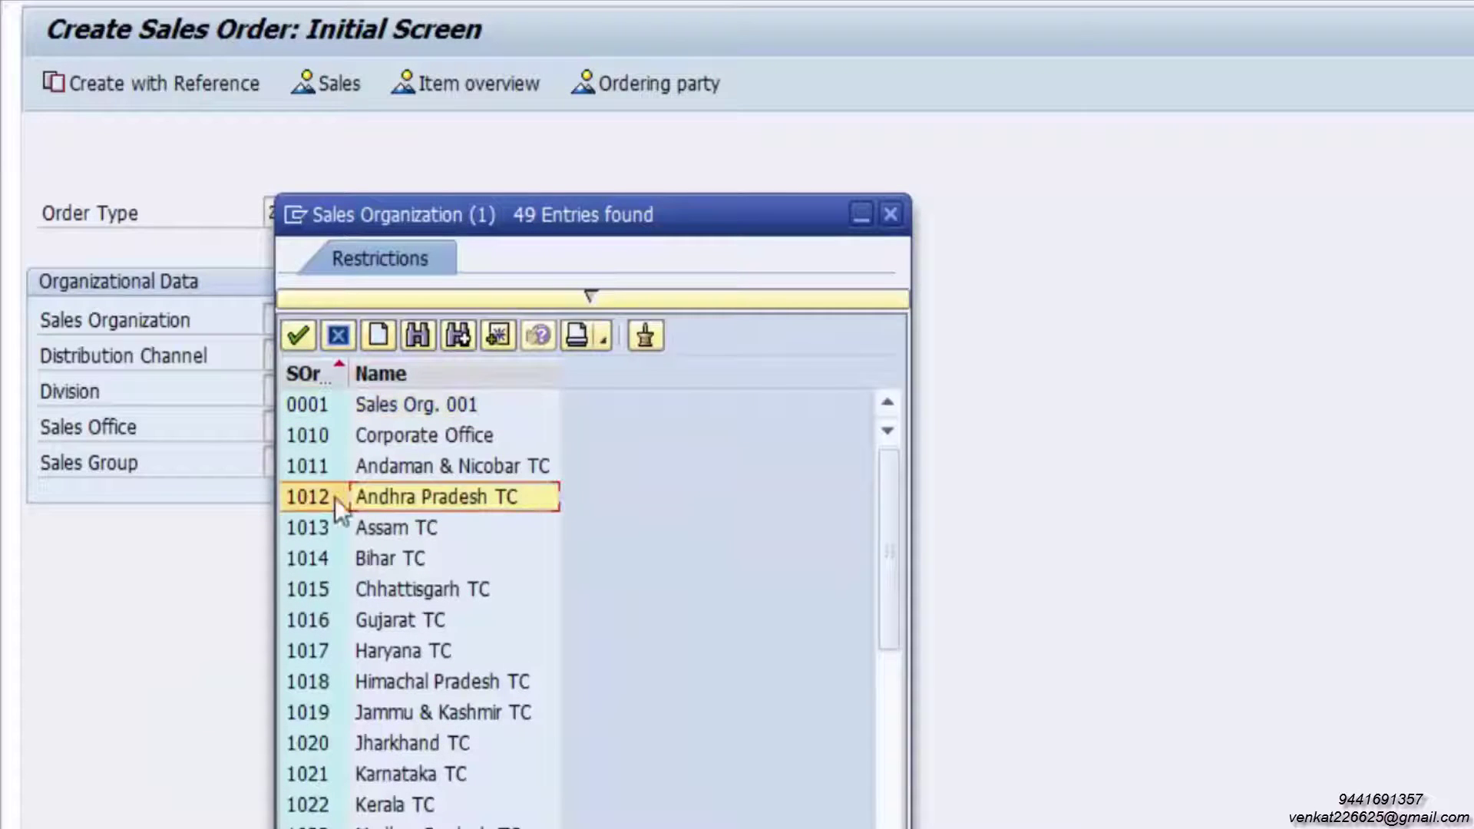
left_click(299, 335)
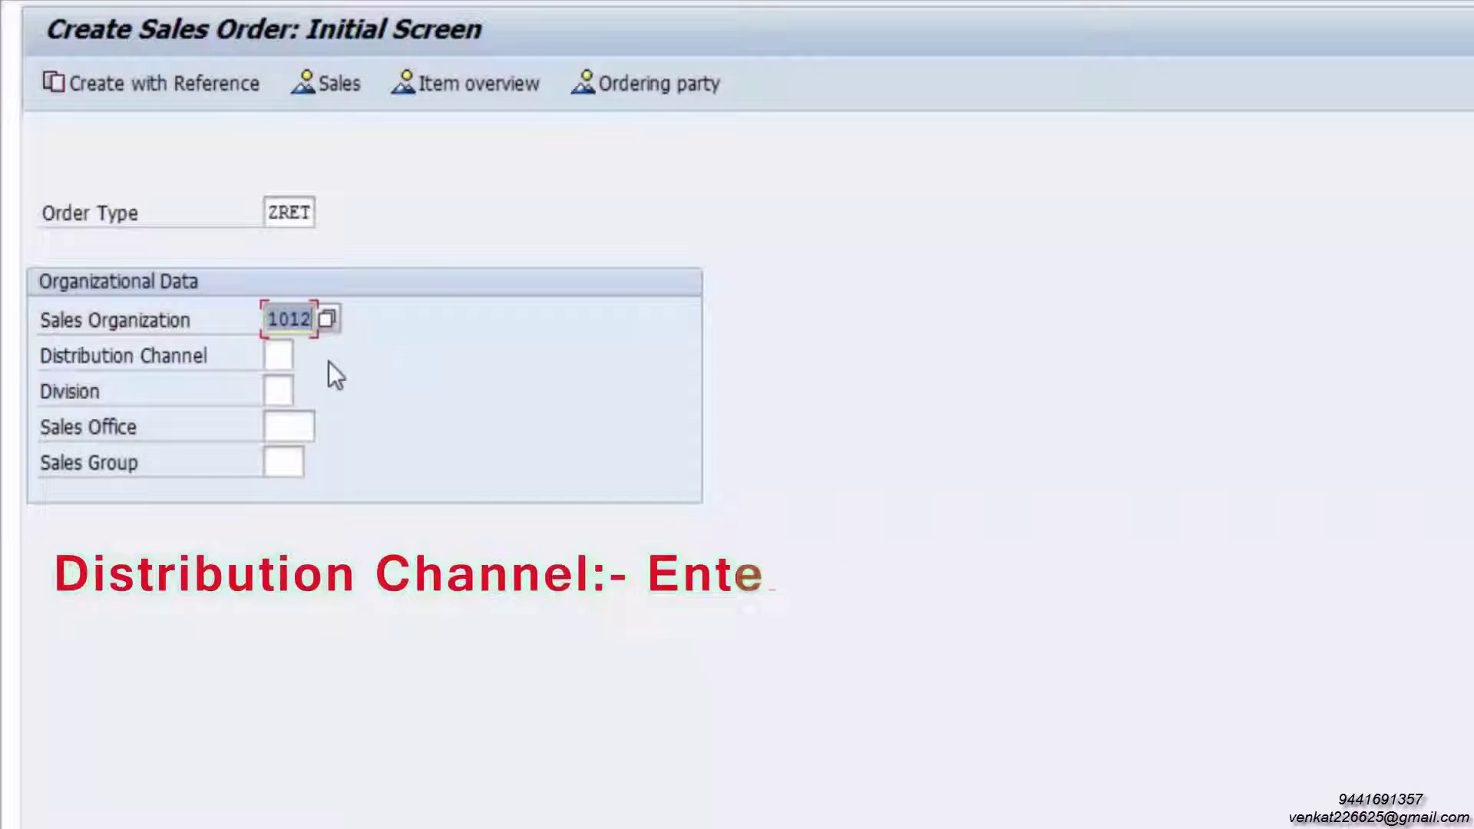
- Enter distribution channel 01, division 12 and sales office 1206, then continue to the overview
left_click(281, 355)
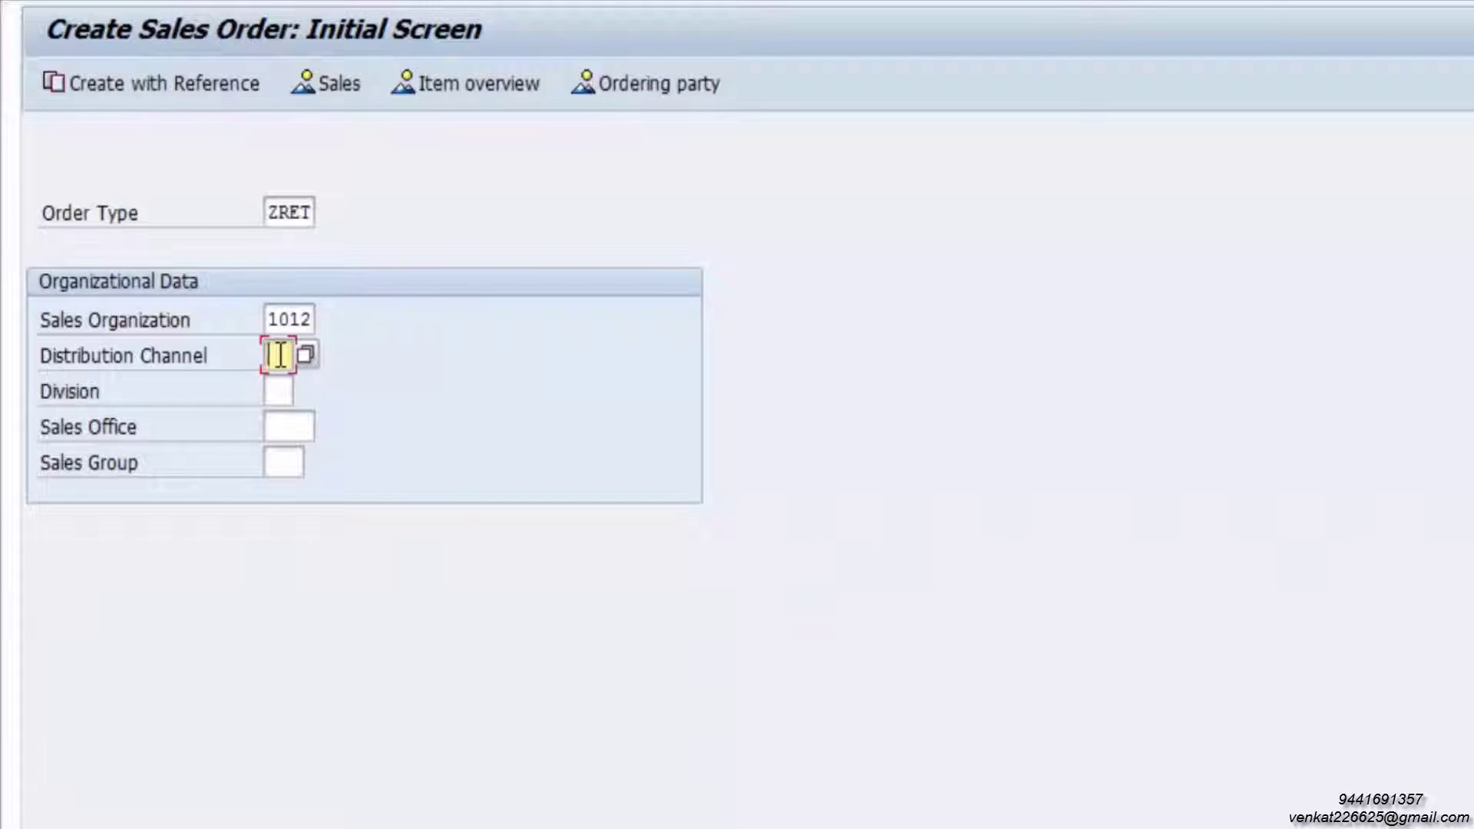
type("01")
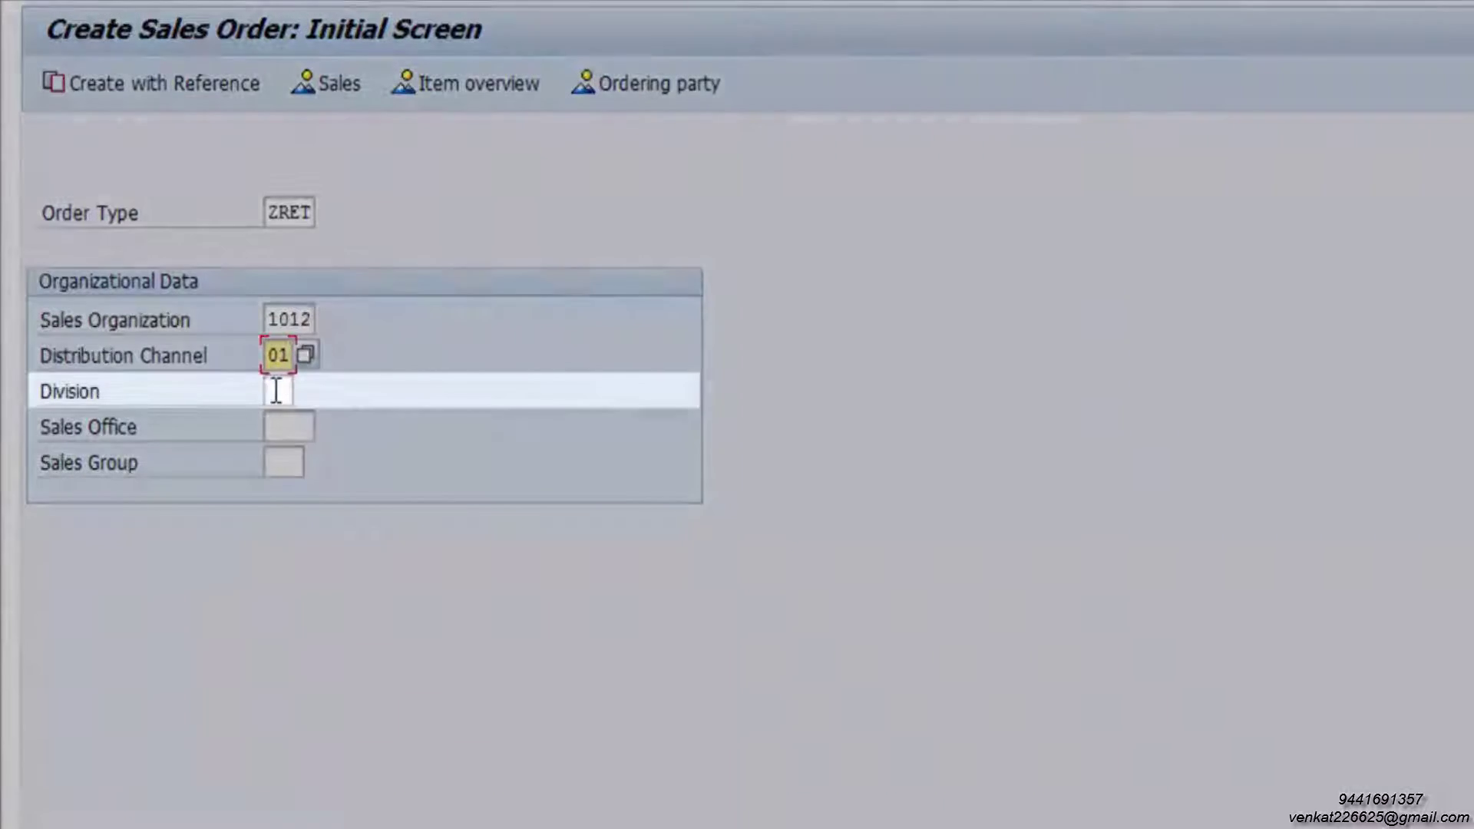
left_click(276, 390)
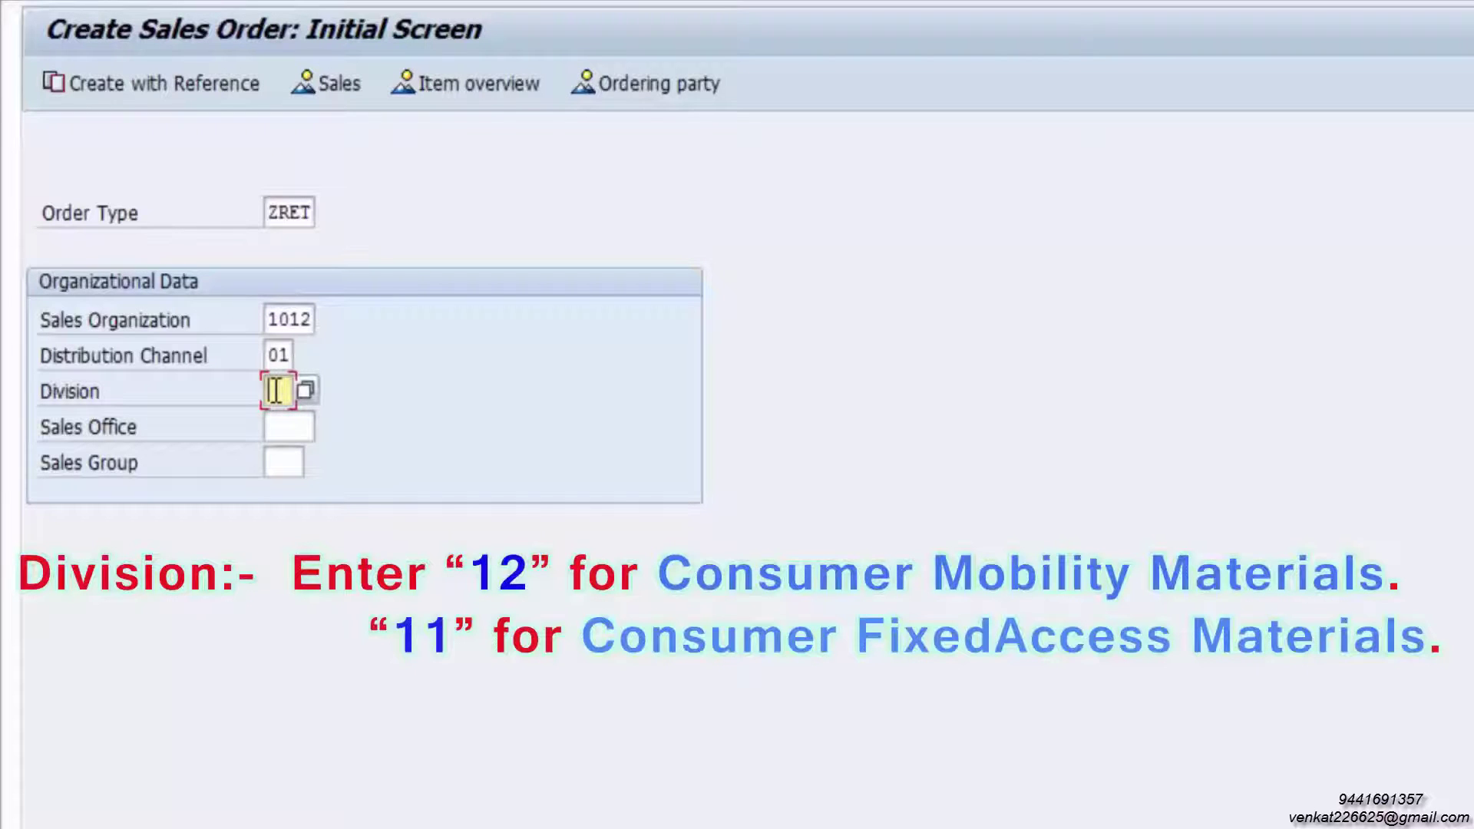
left_click(274, 391)
left_click(283, 424)
left_click(275, 424)
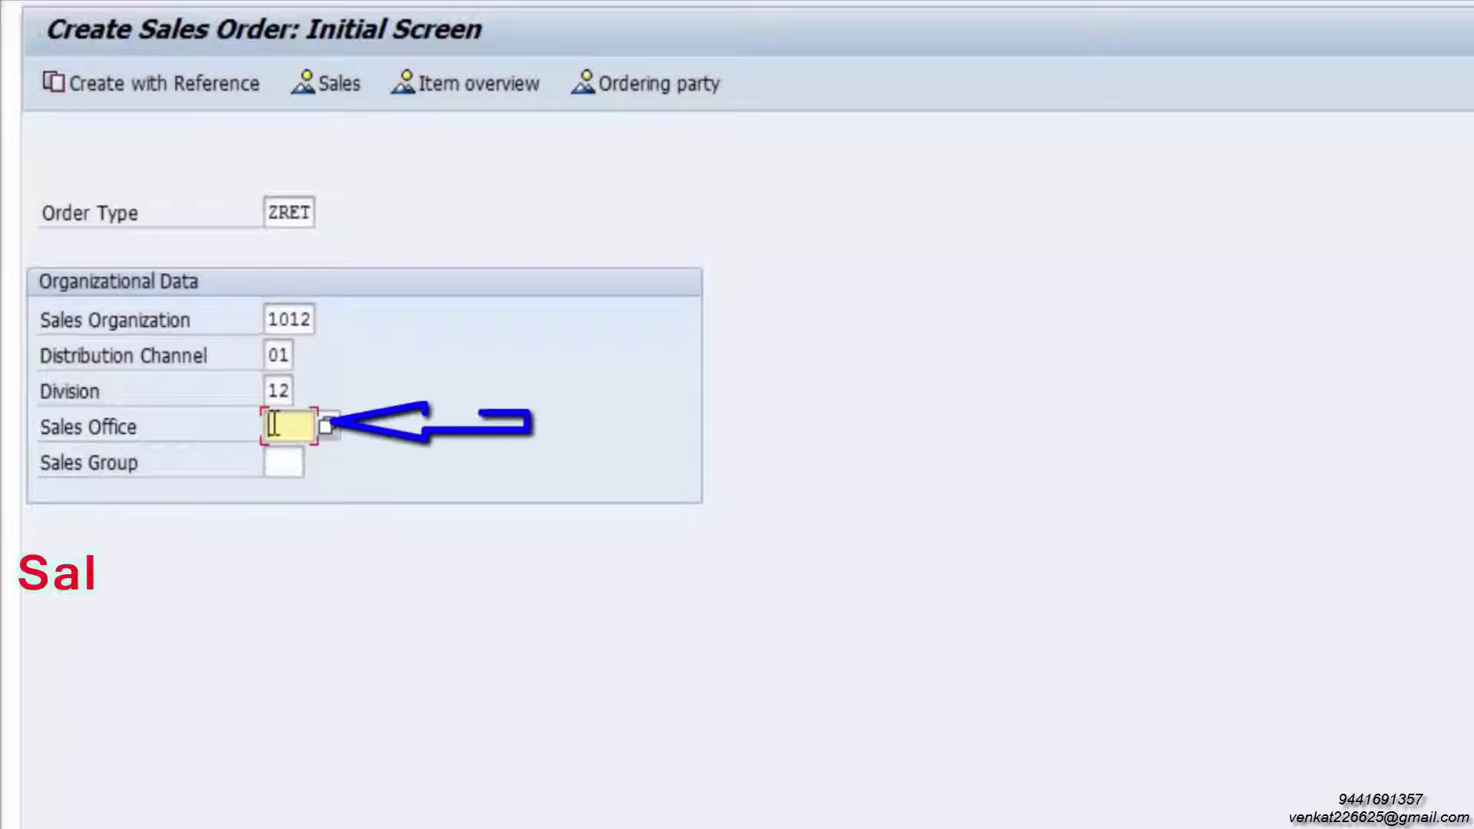
type("120")
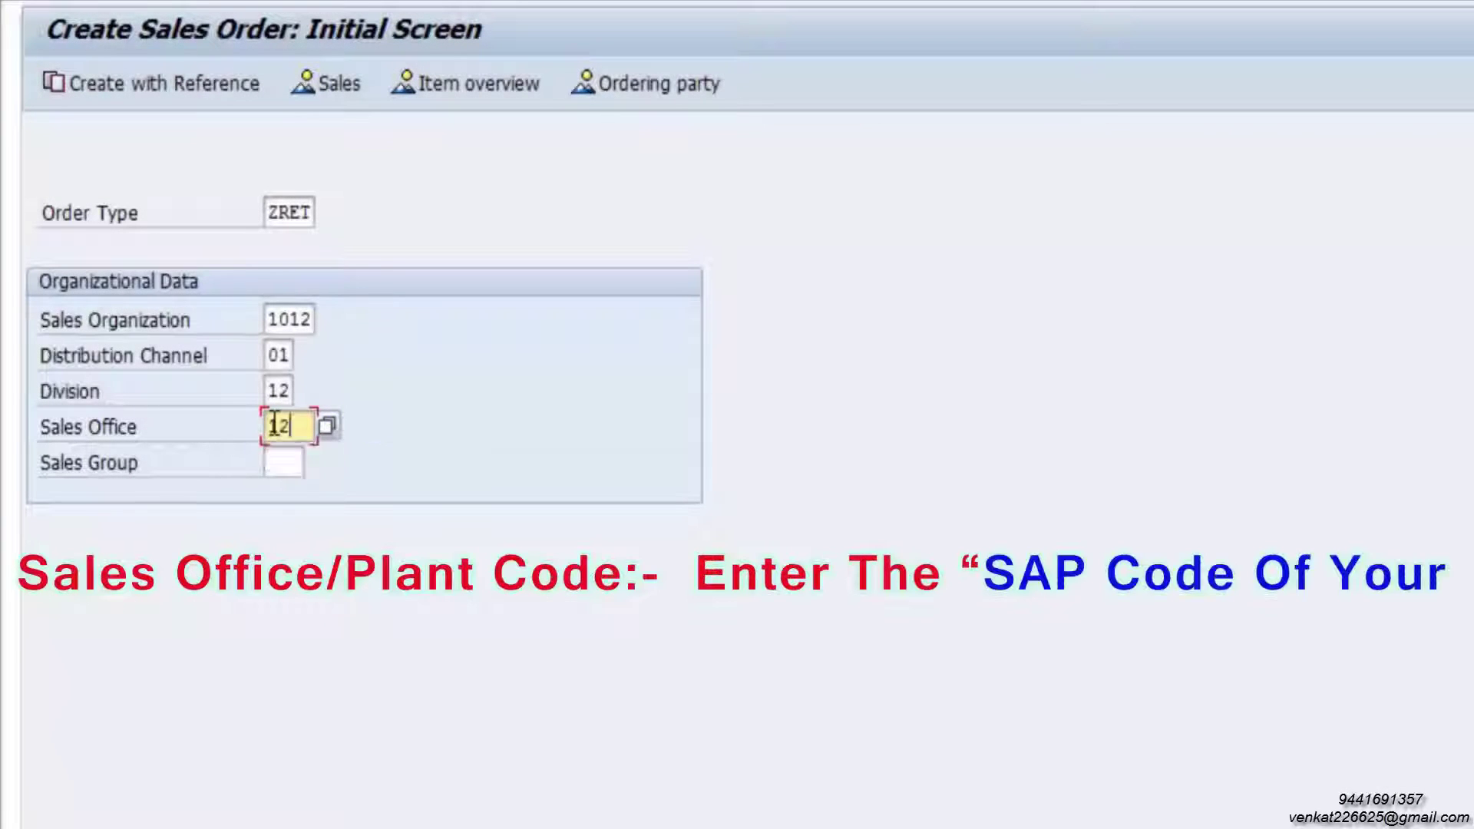
type("6")
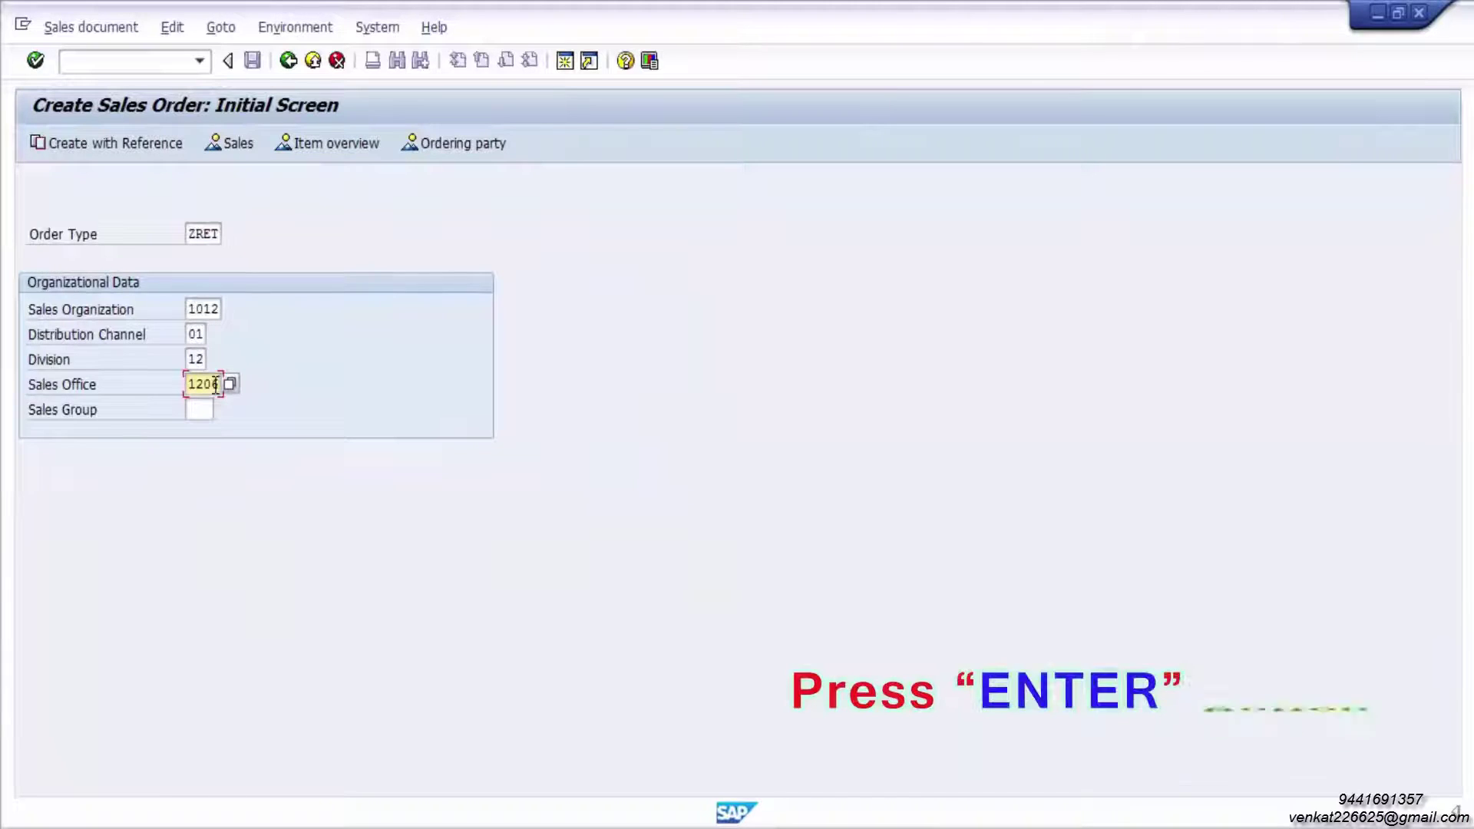
key("Return")
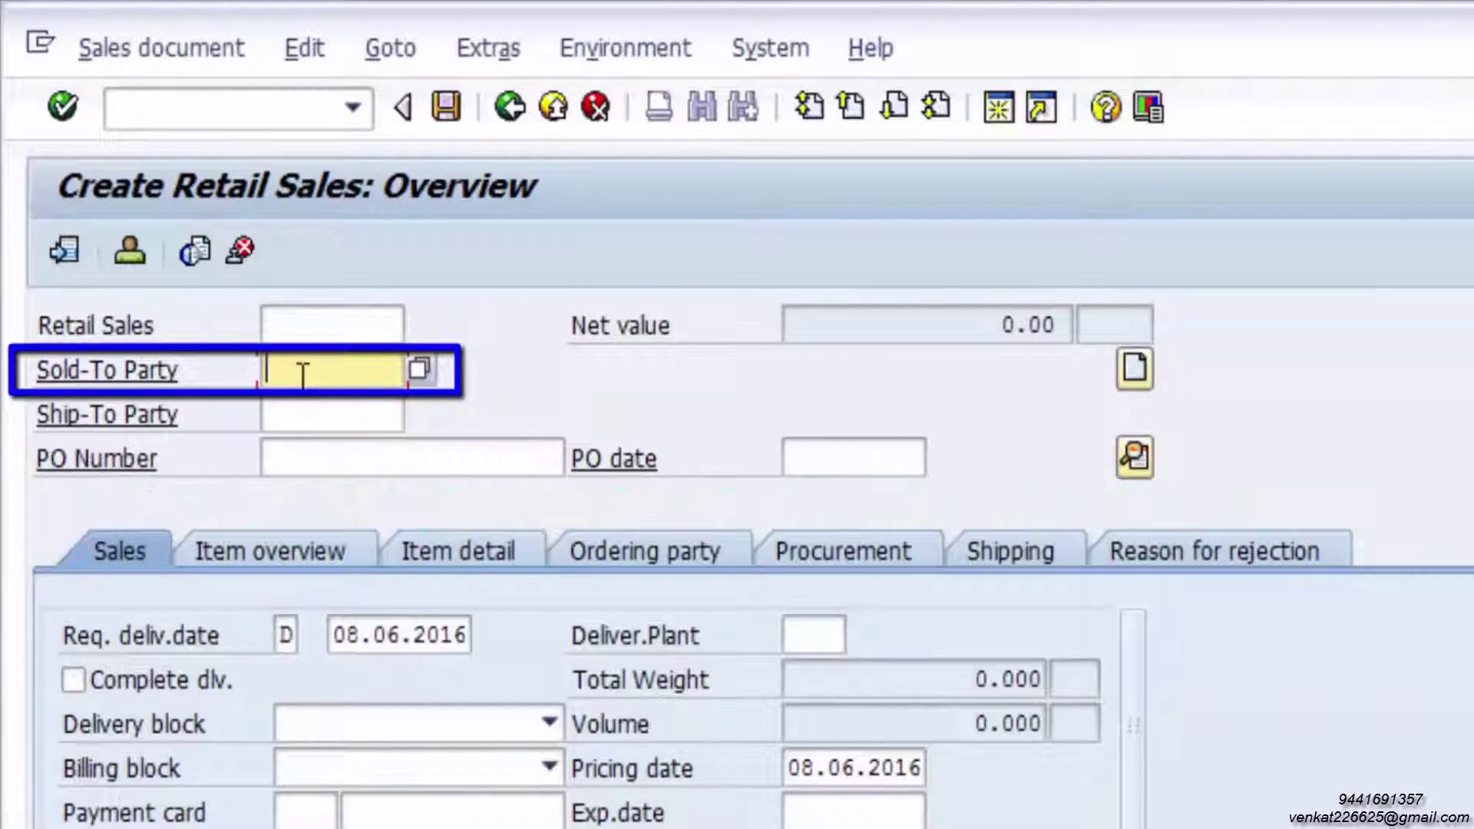
- Enter the customer's number as Sold-To Party and load its master-data address
type("200")
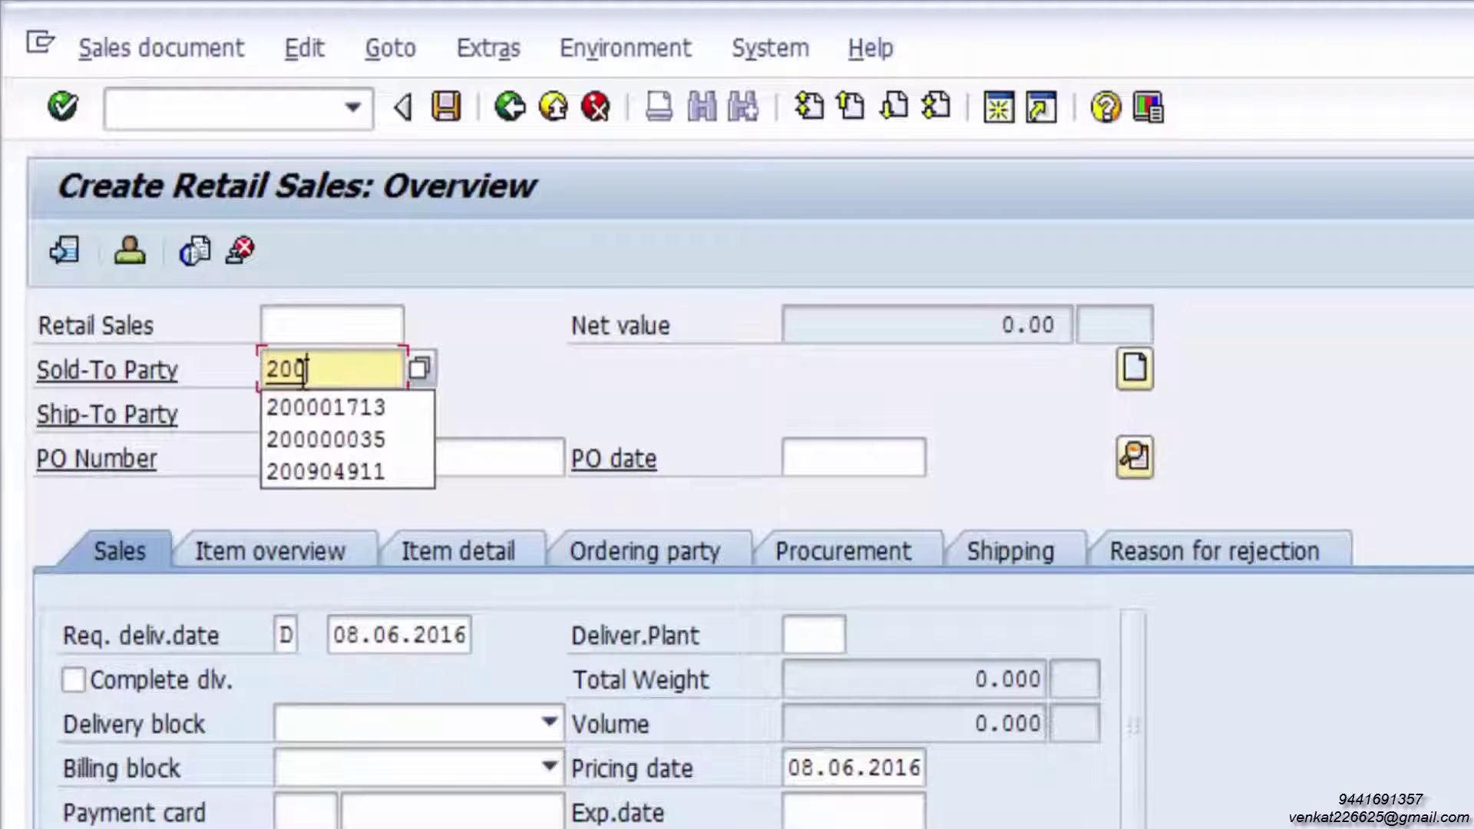
left_click(335, 409)
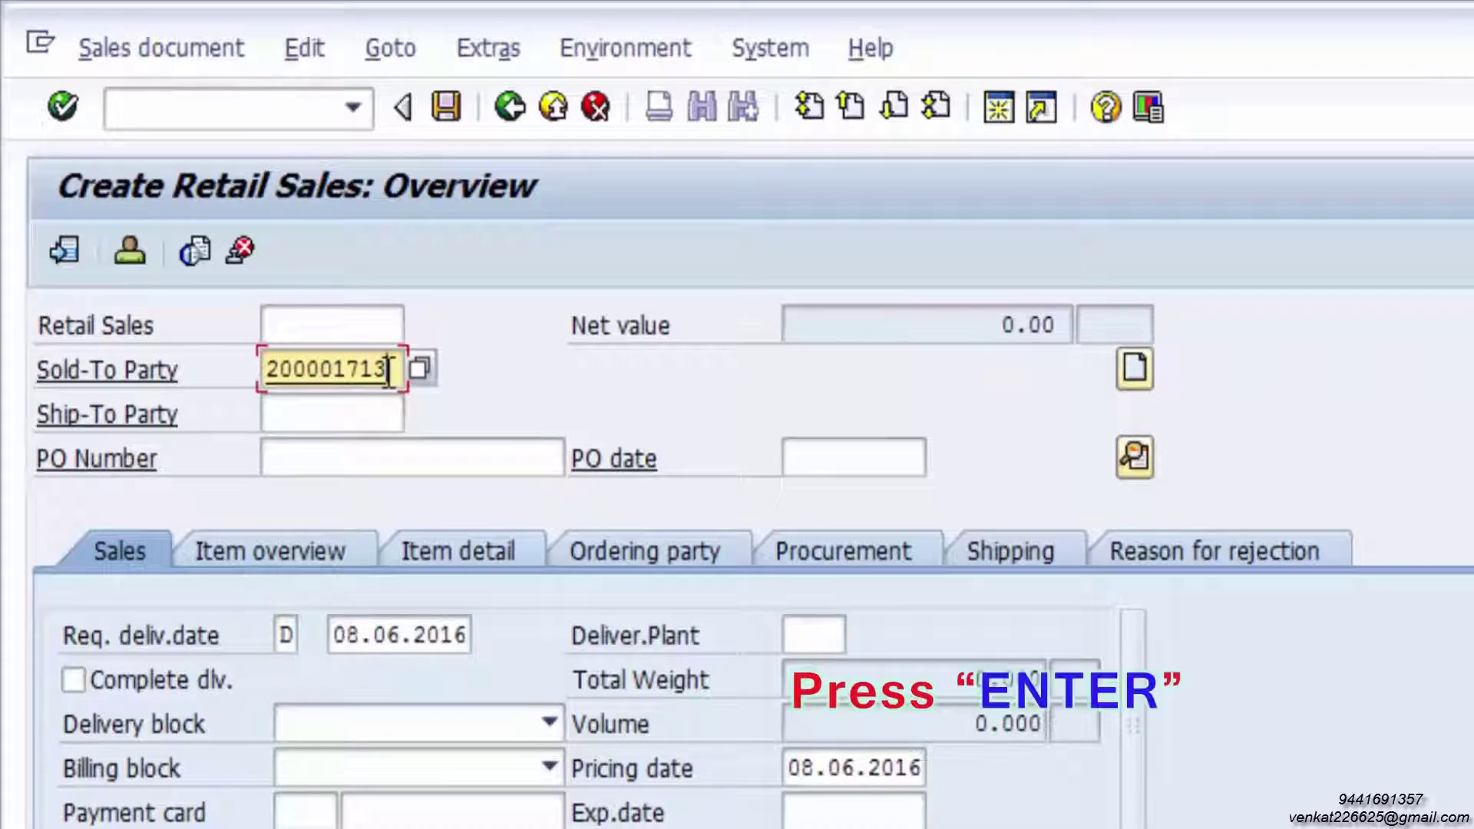
key("Return")
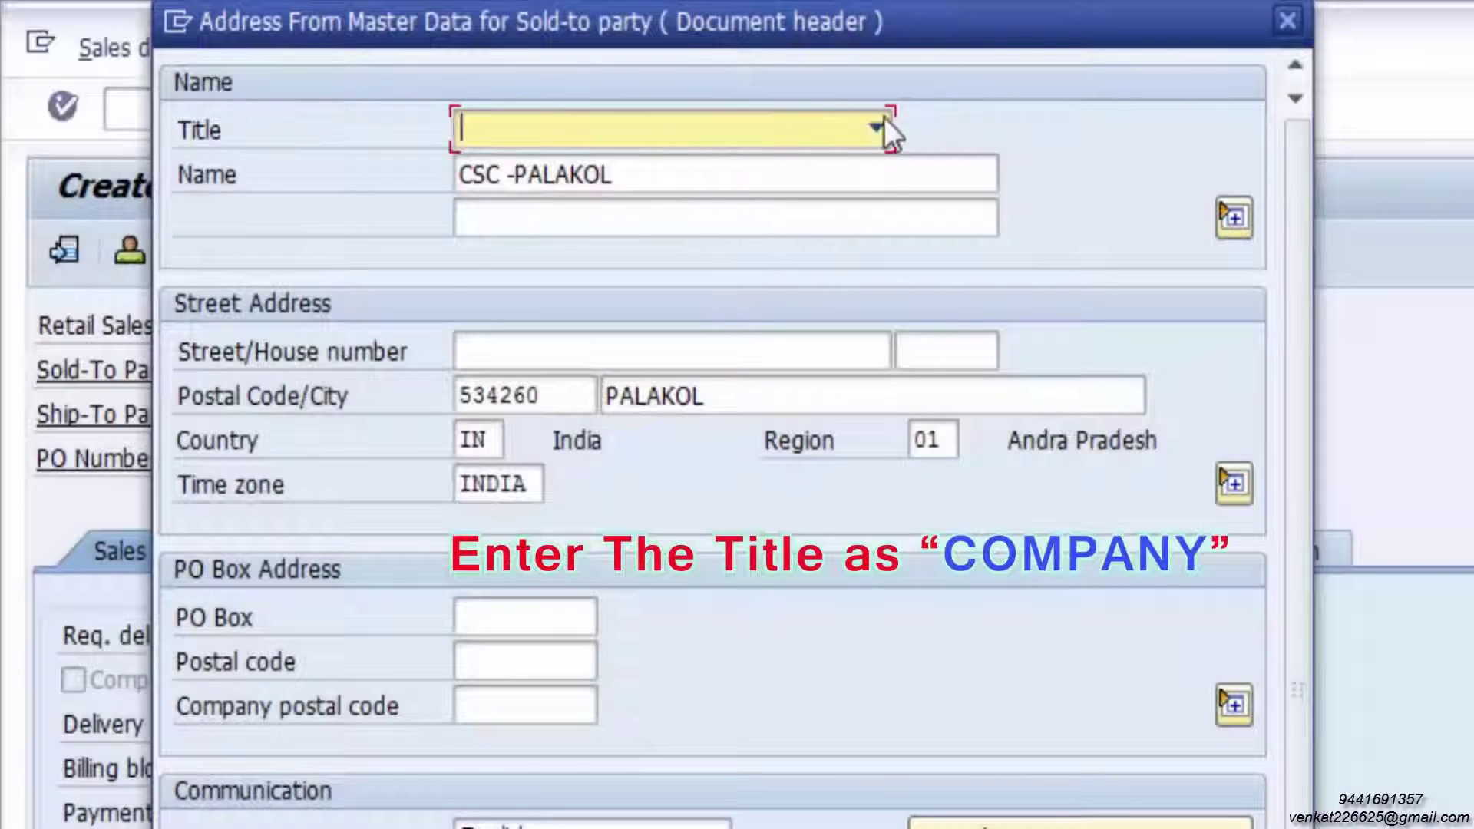
- Choose Company as the address title and confirm the address dialog
left_click(875, 129)
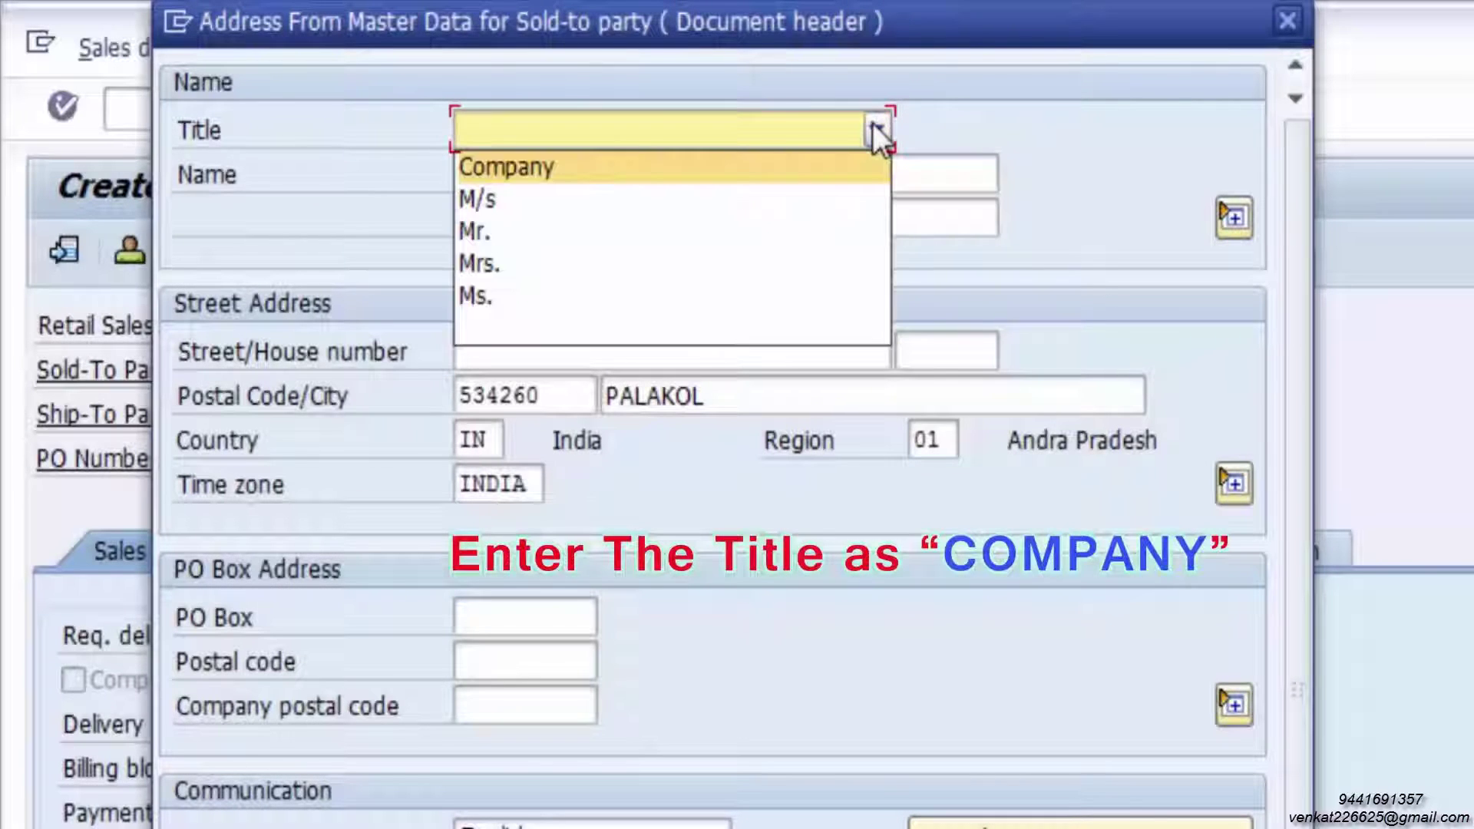
left_click(597, 164)
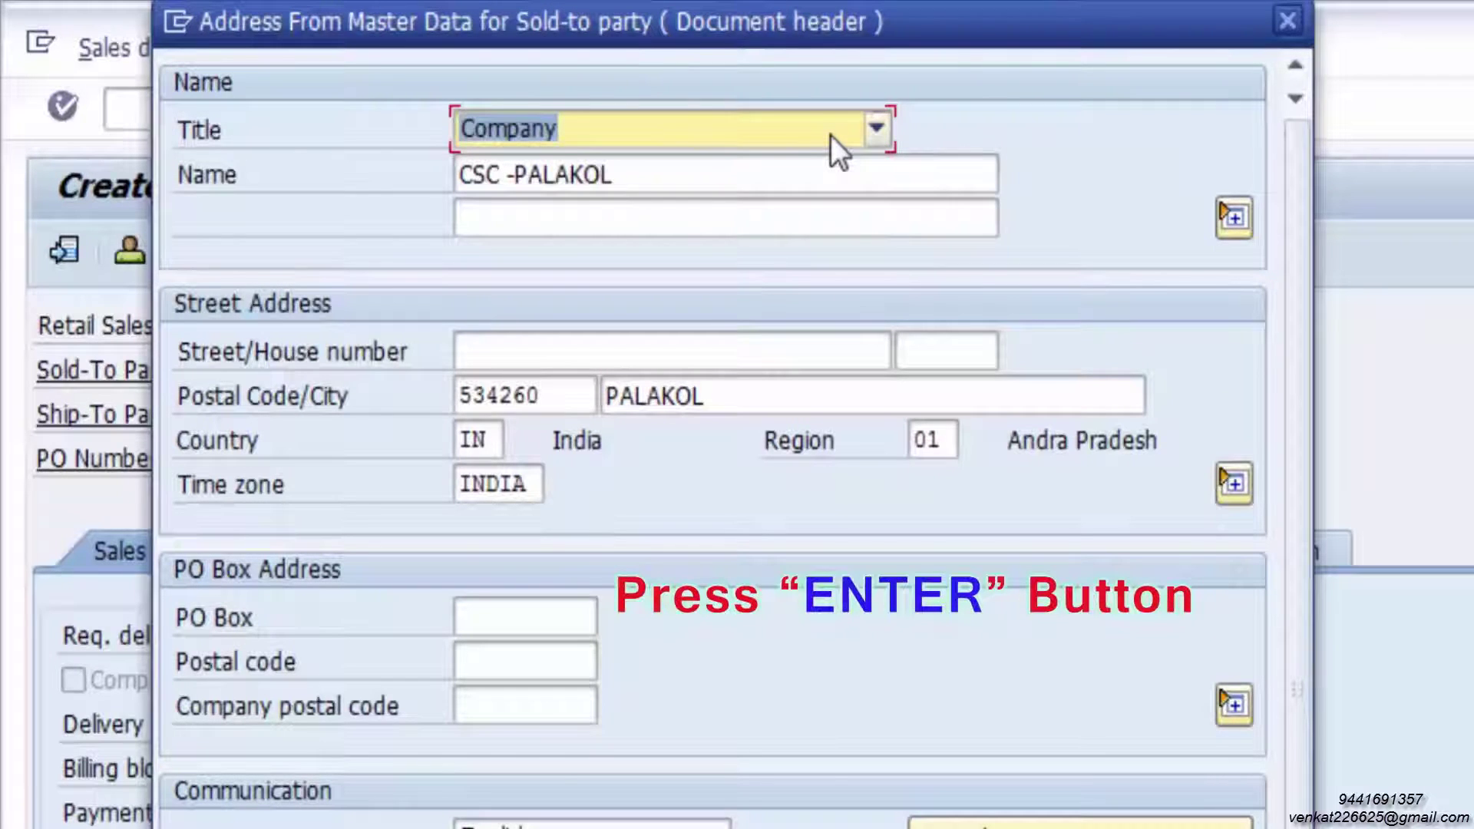
key("Return")
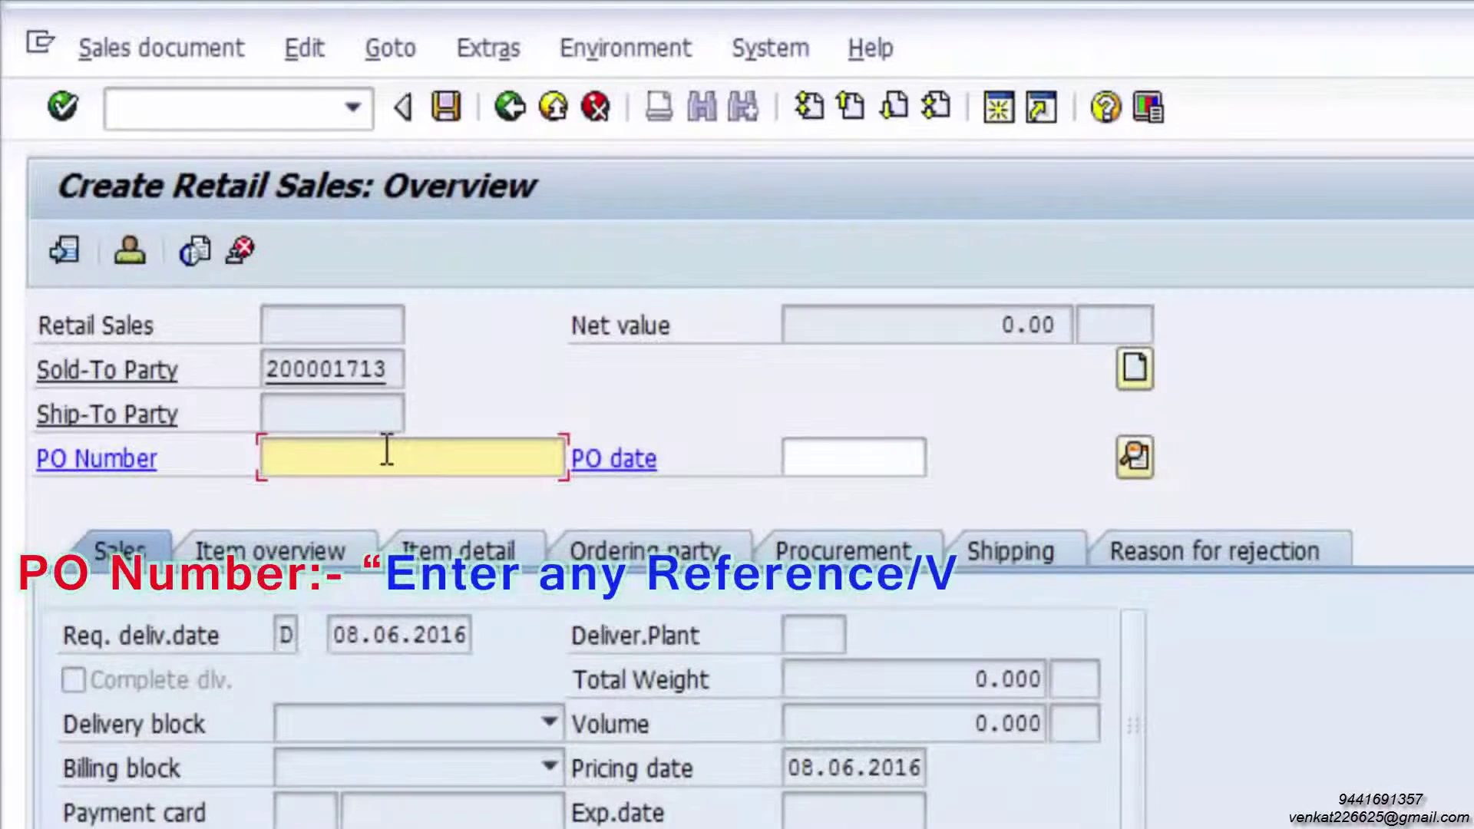
- Enter PO number 02 with PO date 07.06.2016 and confirm the order header
type("02")
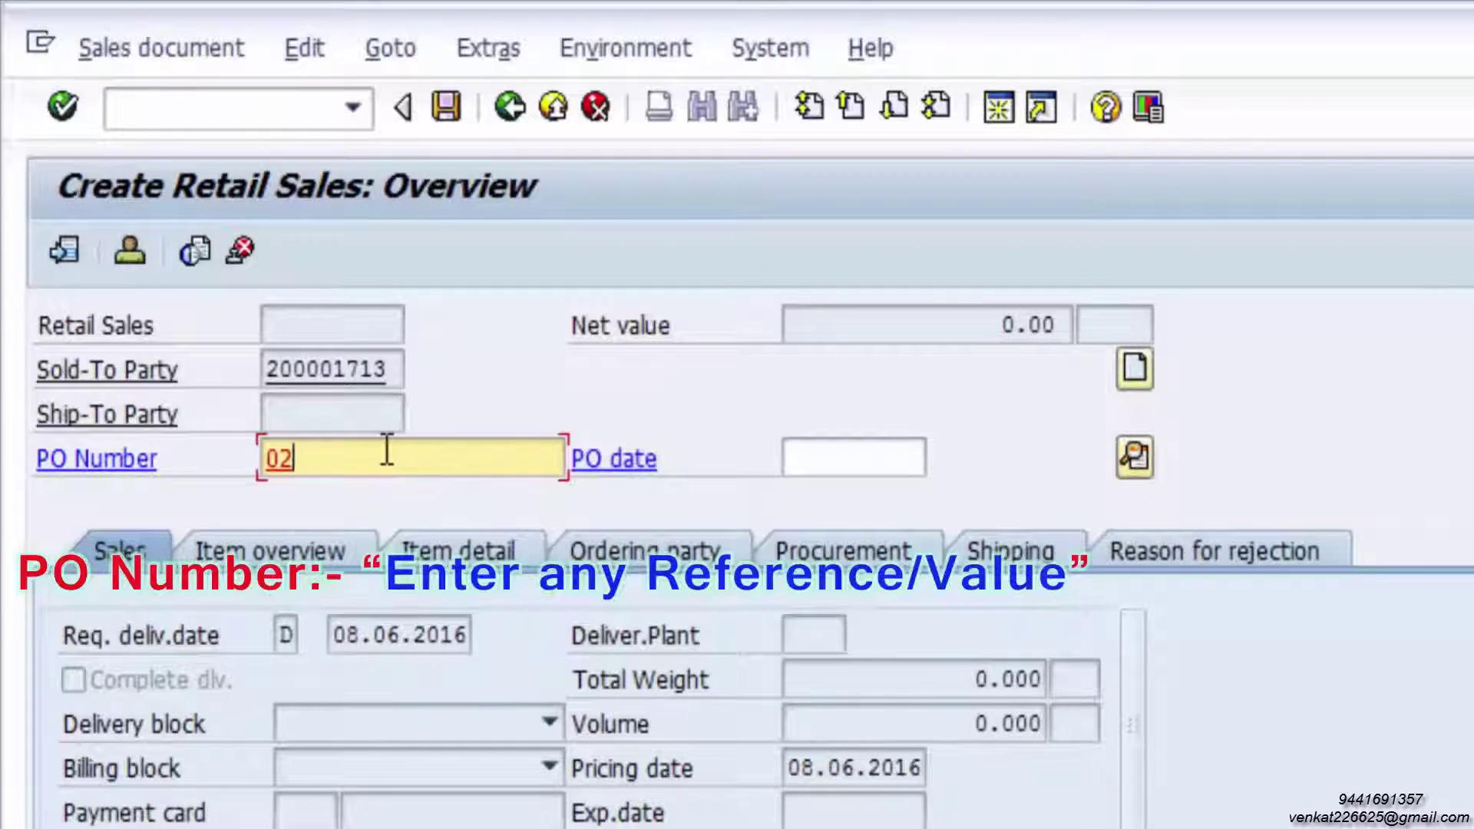
key("Tab")
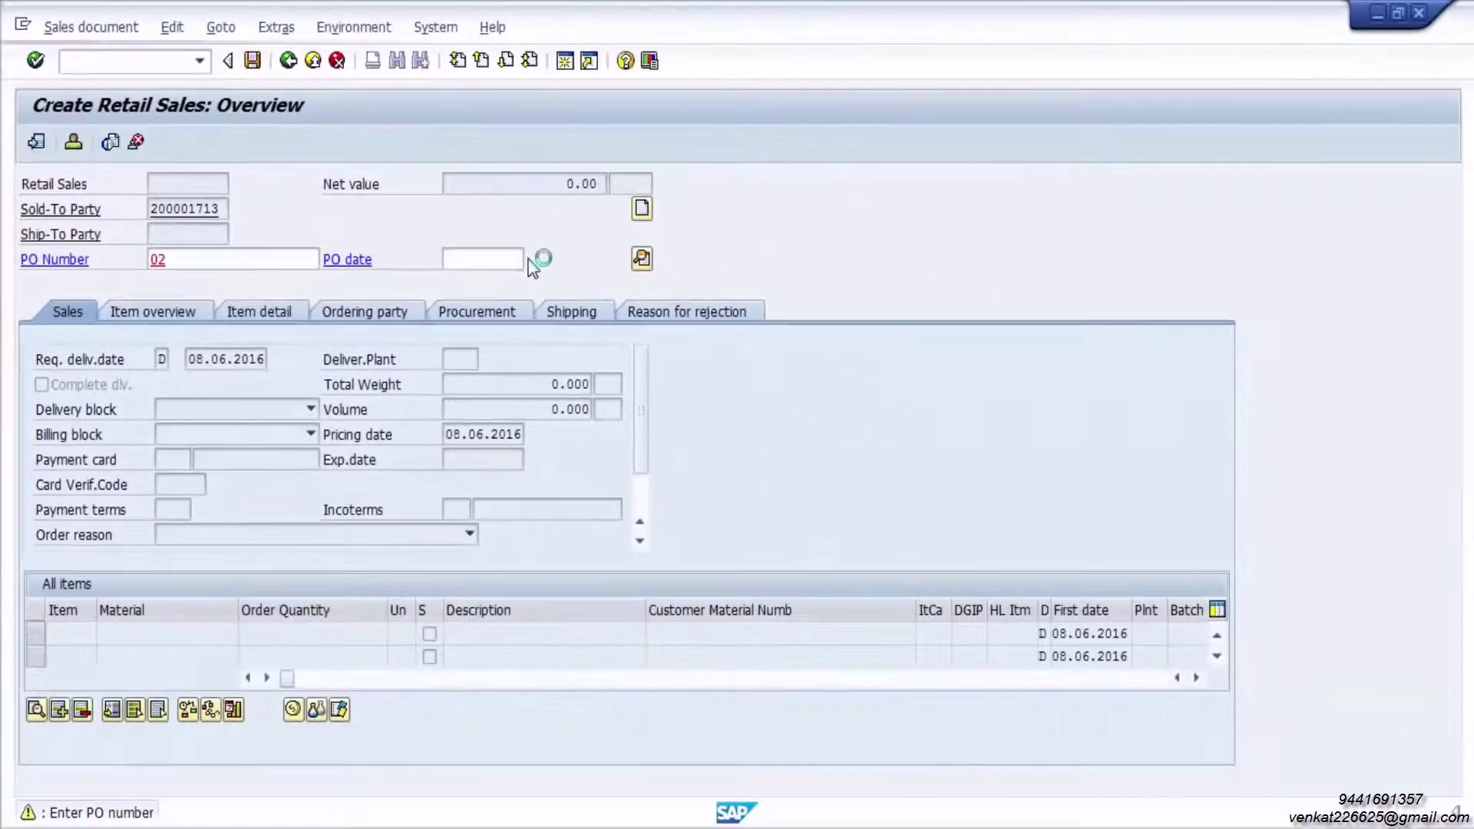
left_click(841, 410)
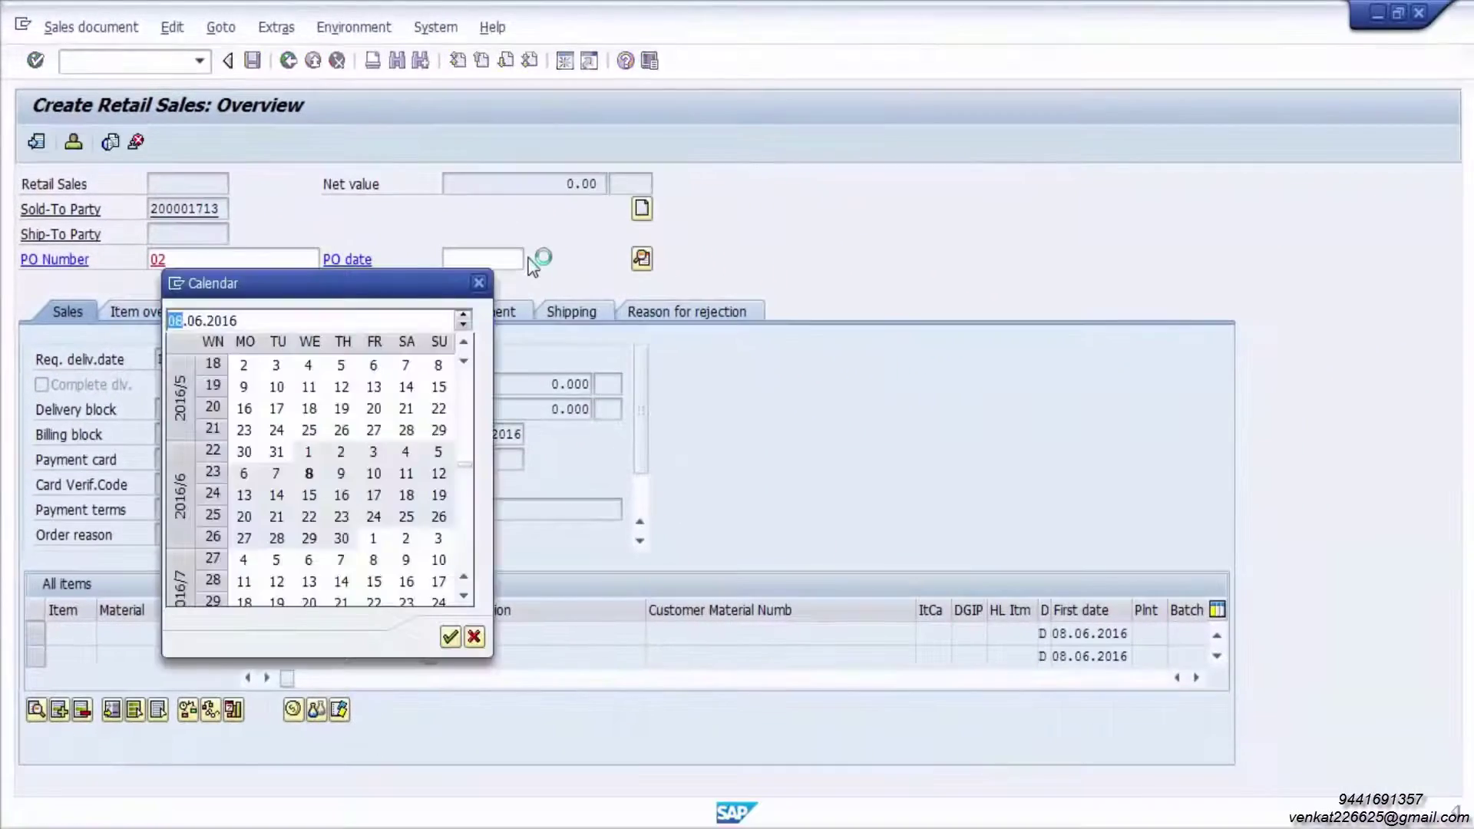
double_click(279, 481)
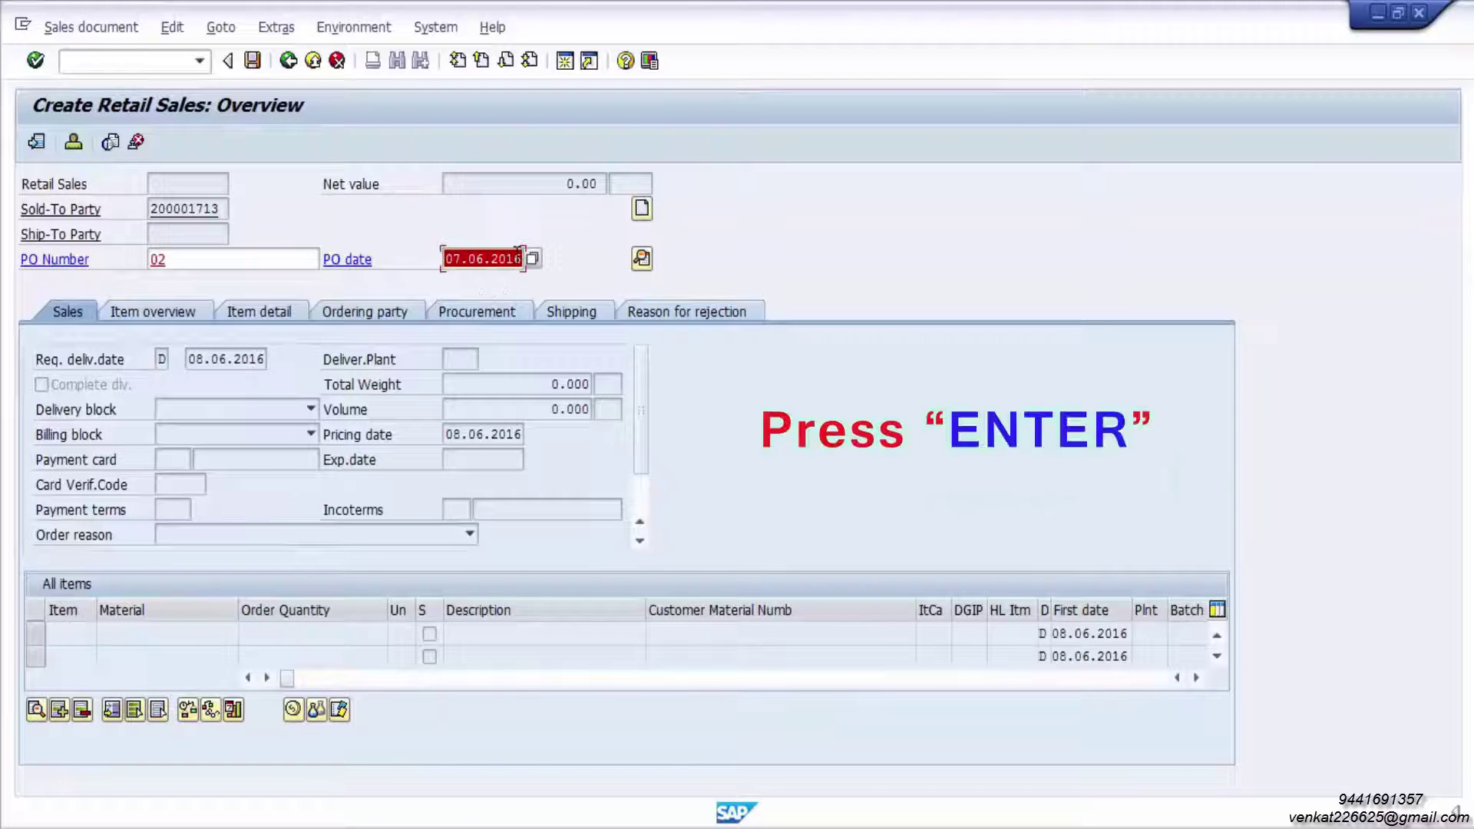
key("Return")
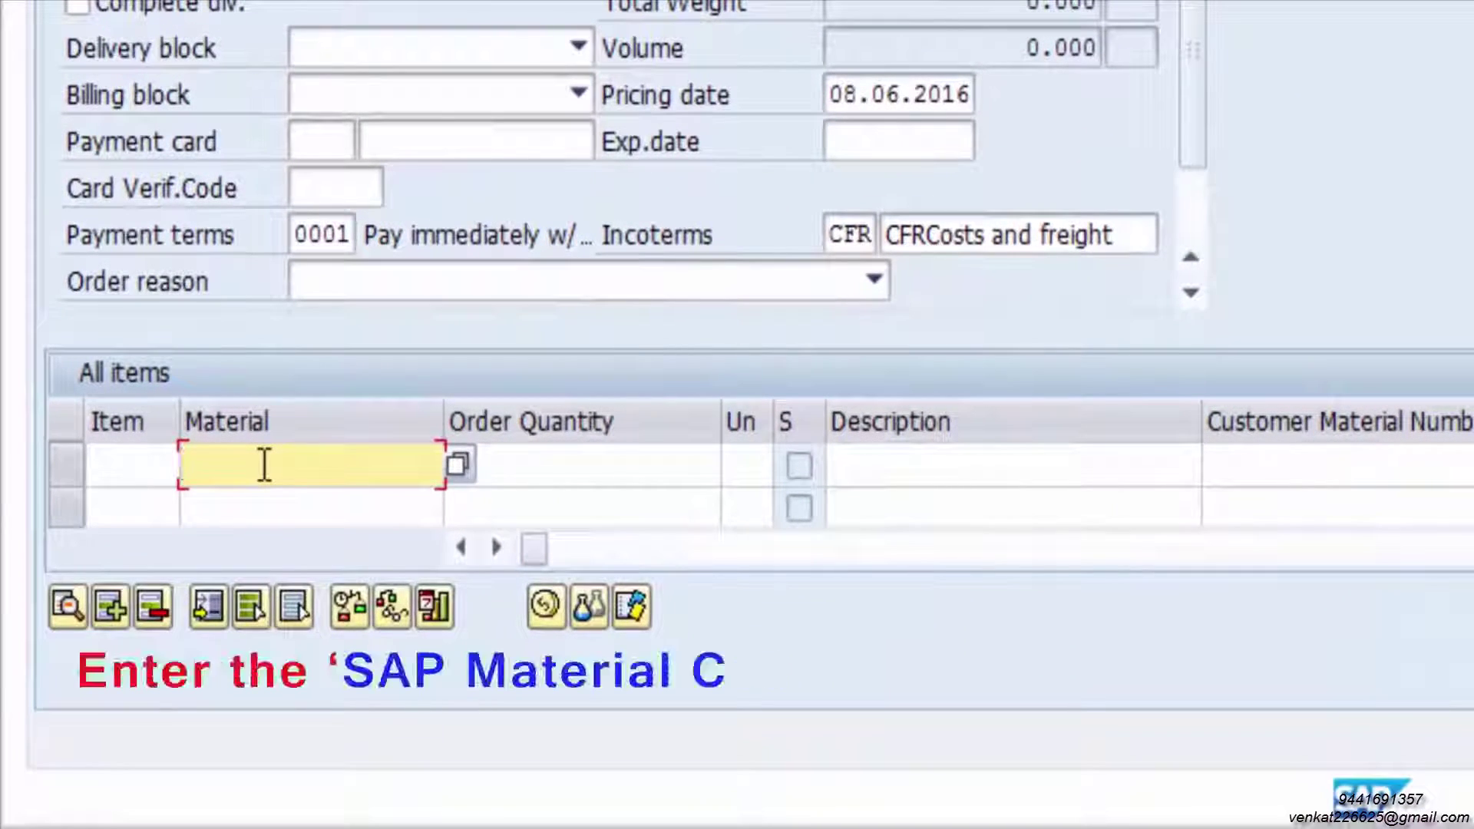
- Add items 31000151 quantity 16, 31000148 quantity 2 and 31000165 quantity 1
type("310")
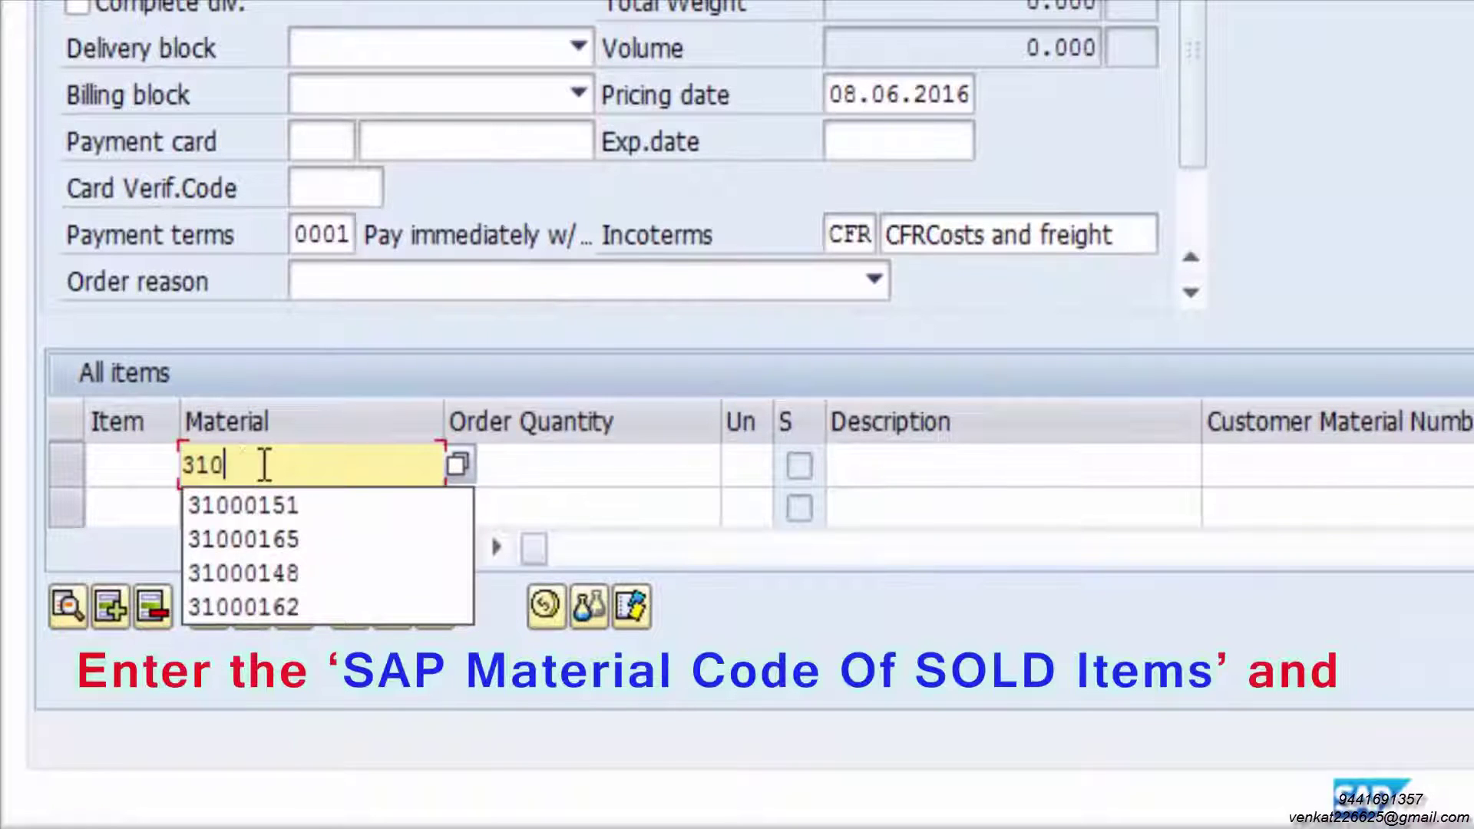
type("0")
left_click(316, 506)
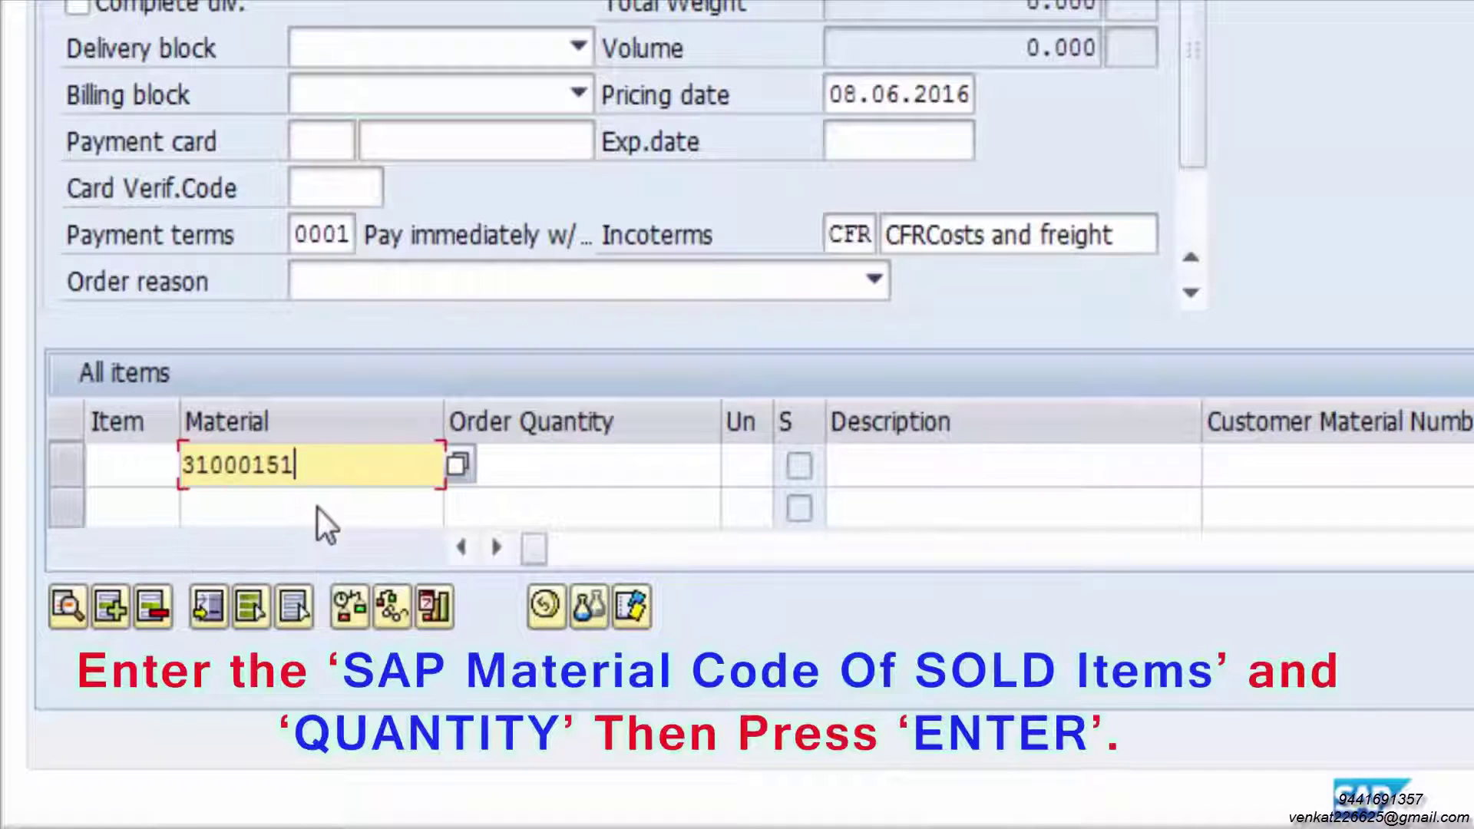
left_click(624, 466)
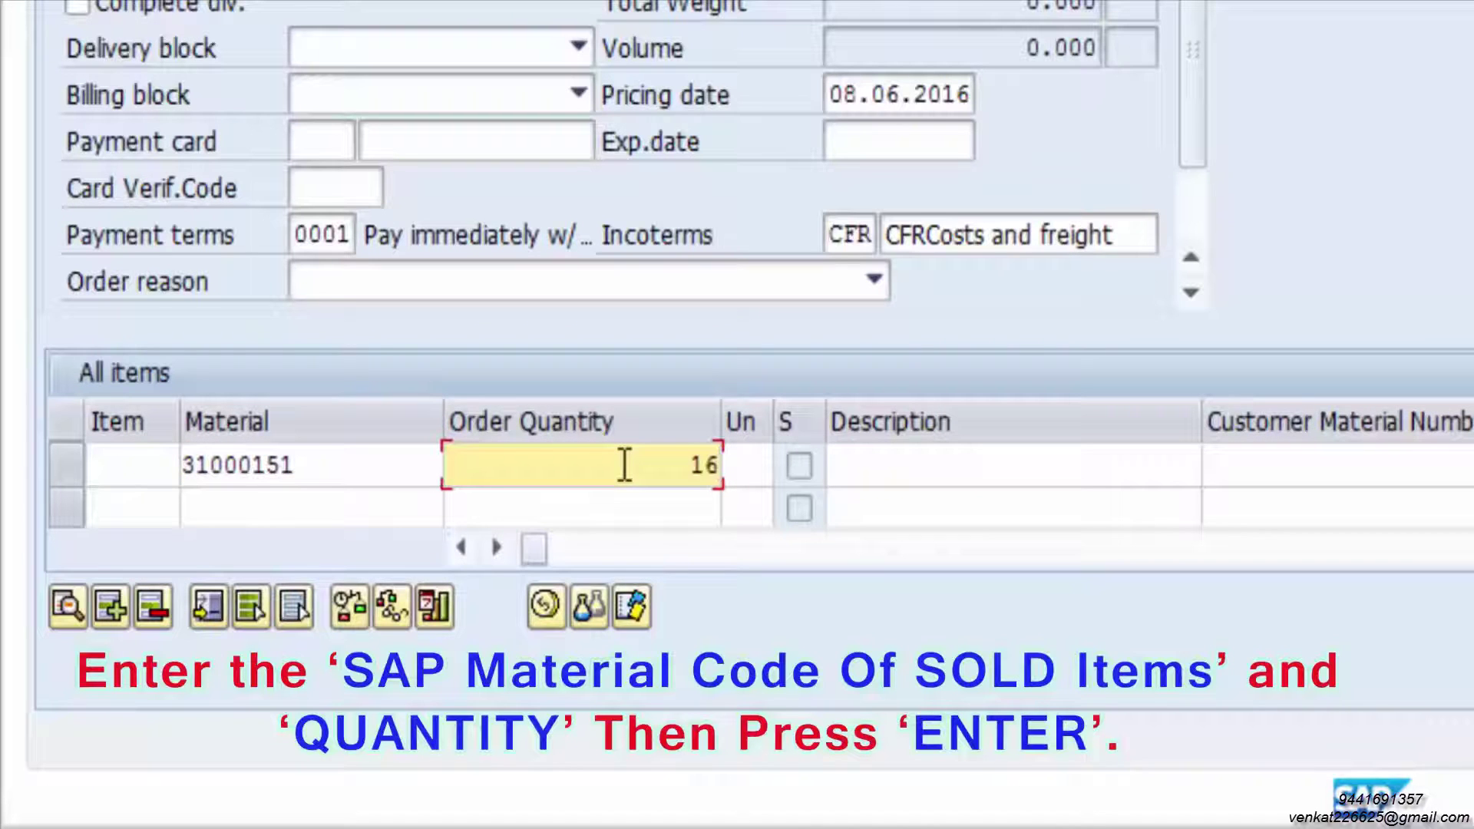
key("Return")
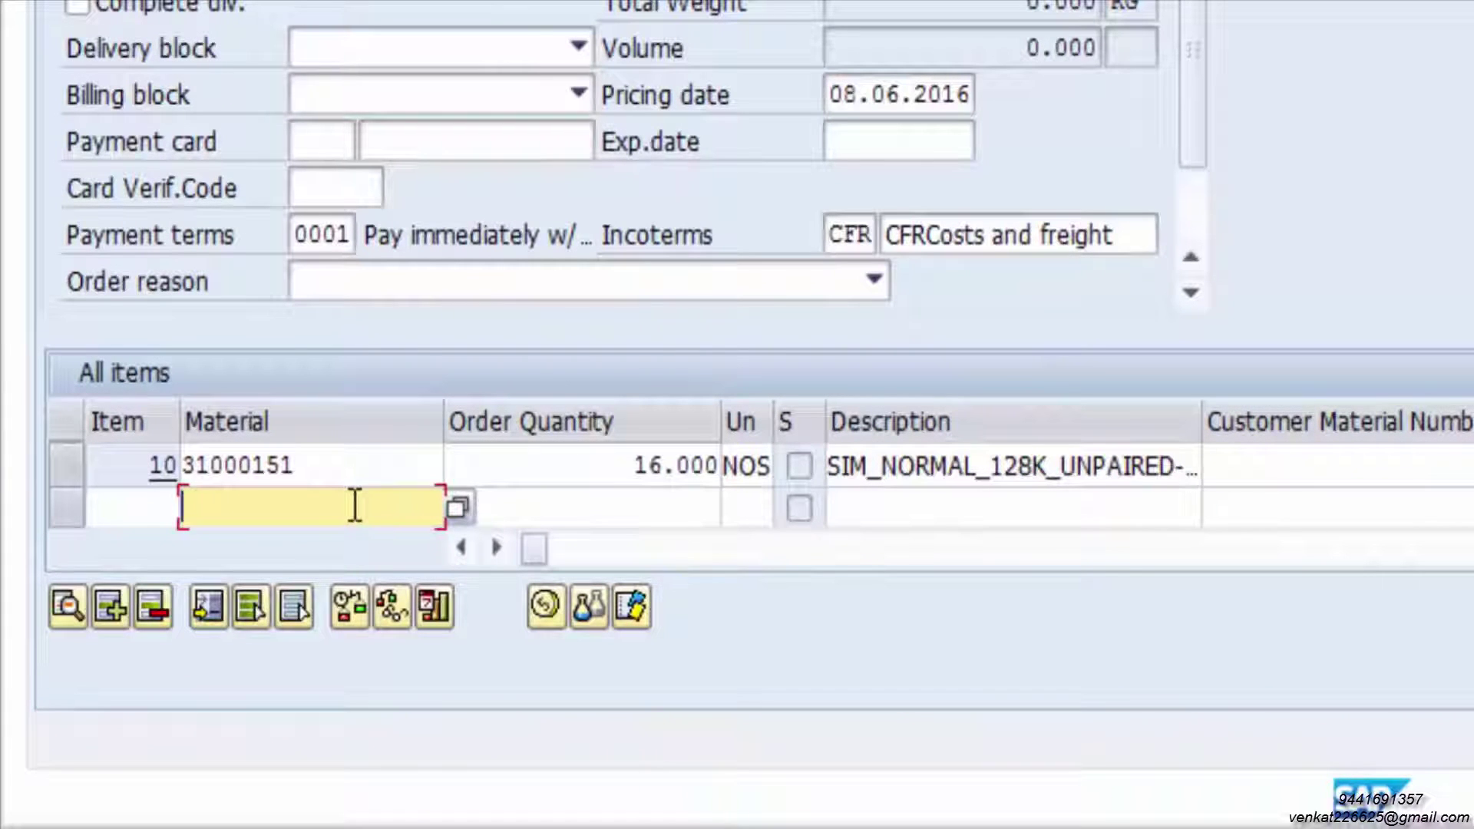
type("31000")
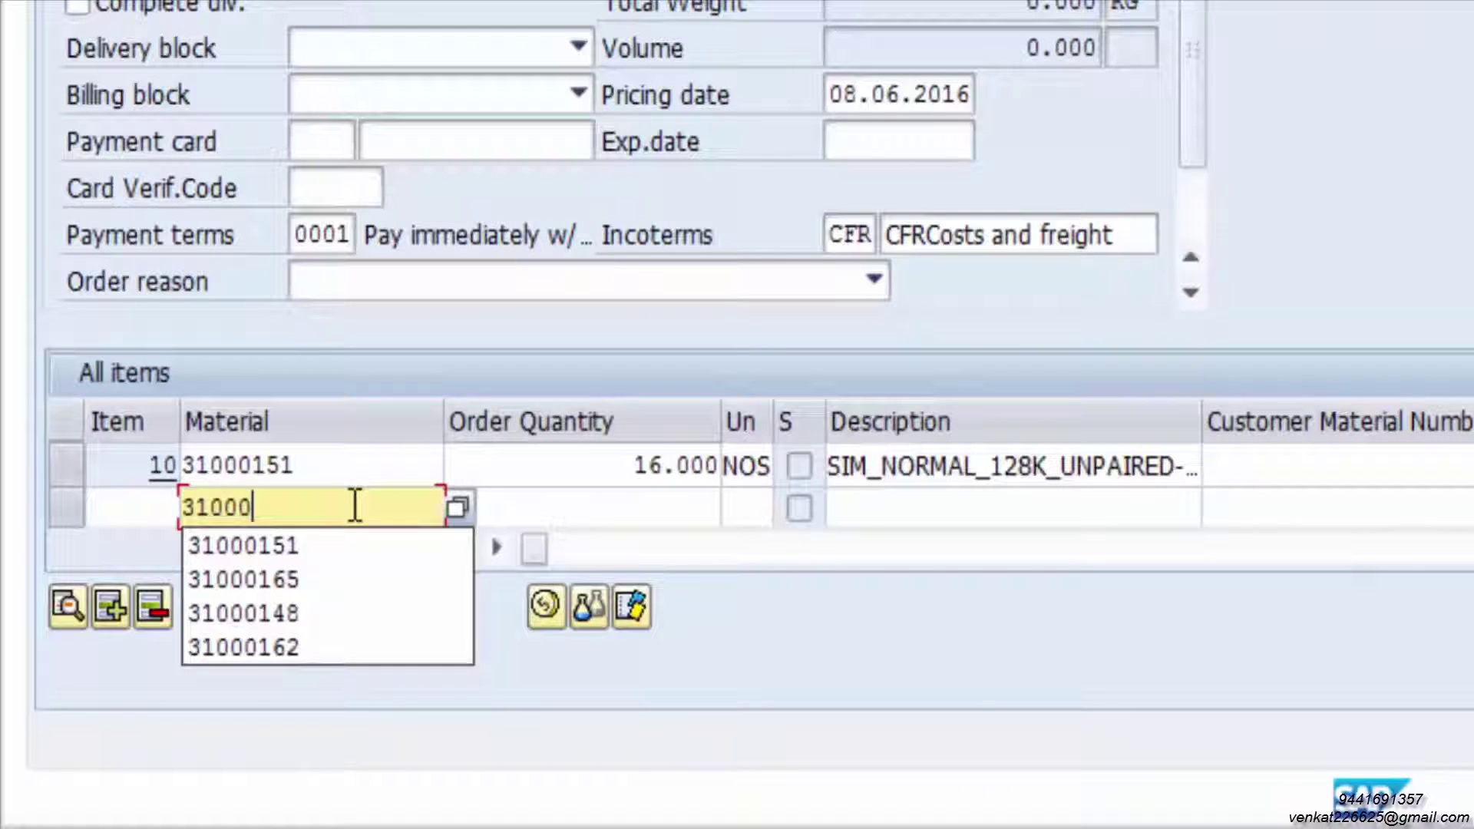
type("148")
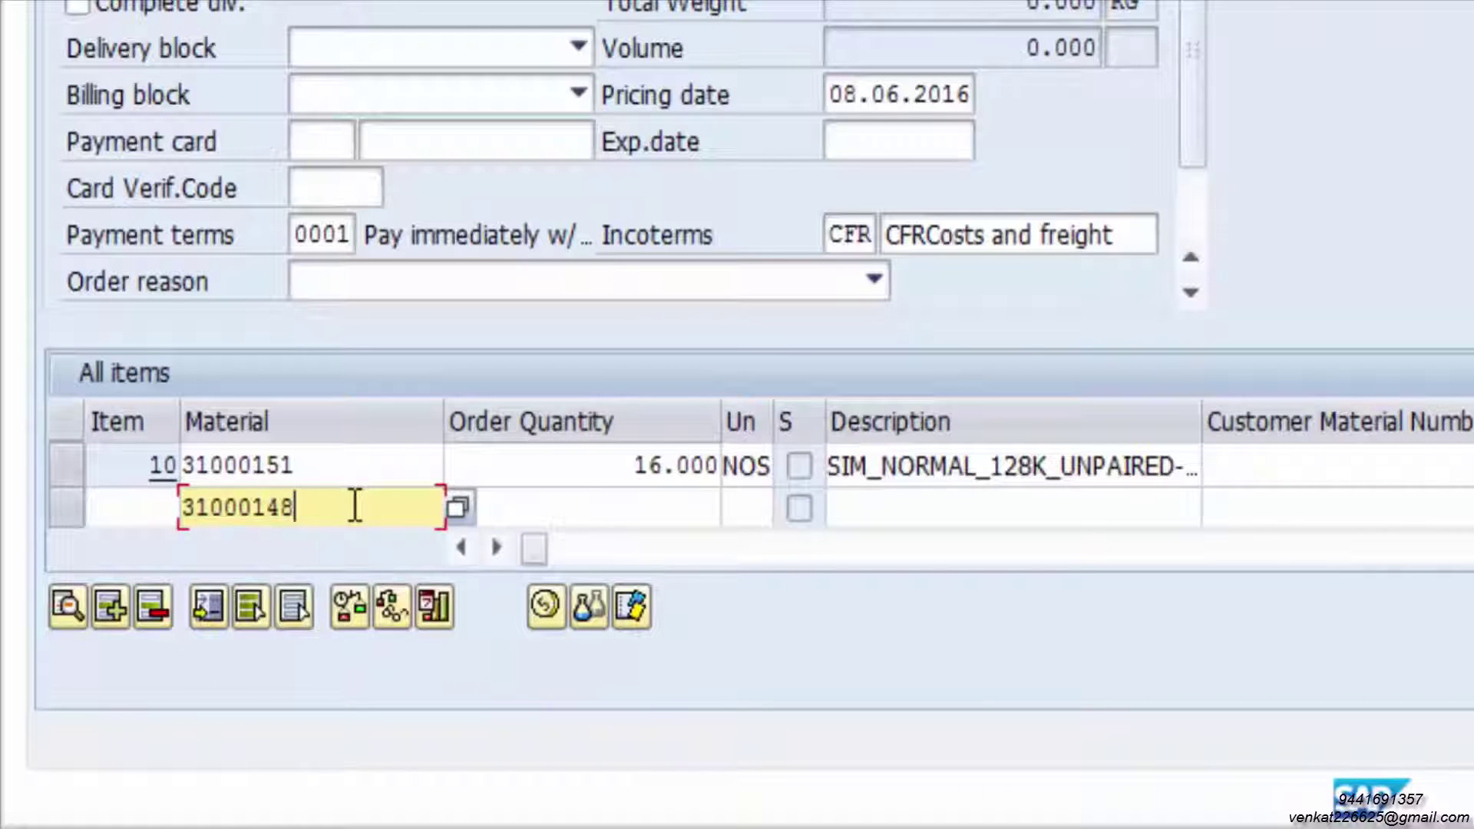
key("Tab")
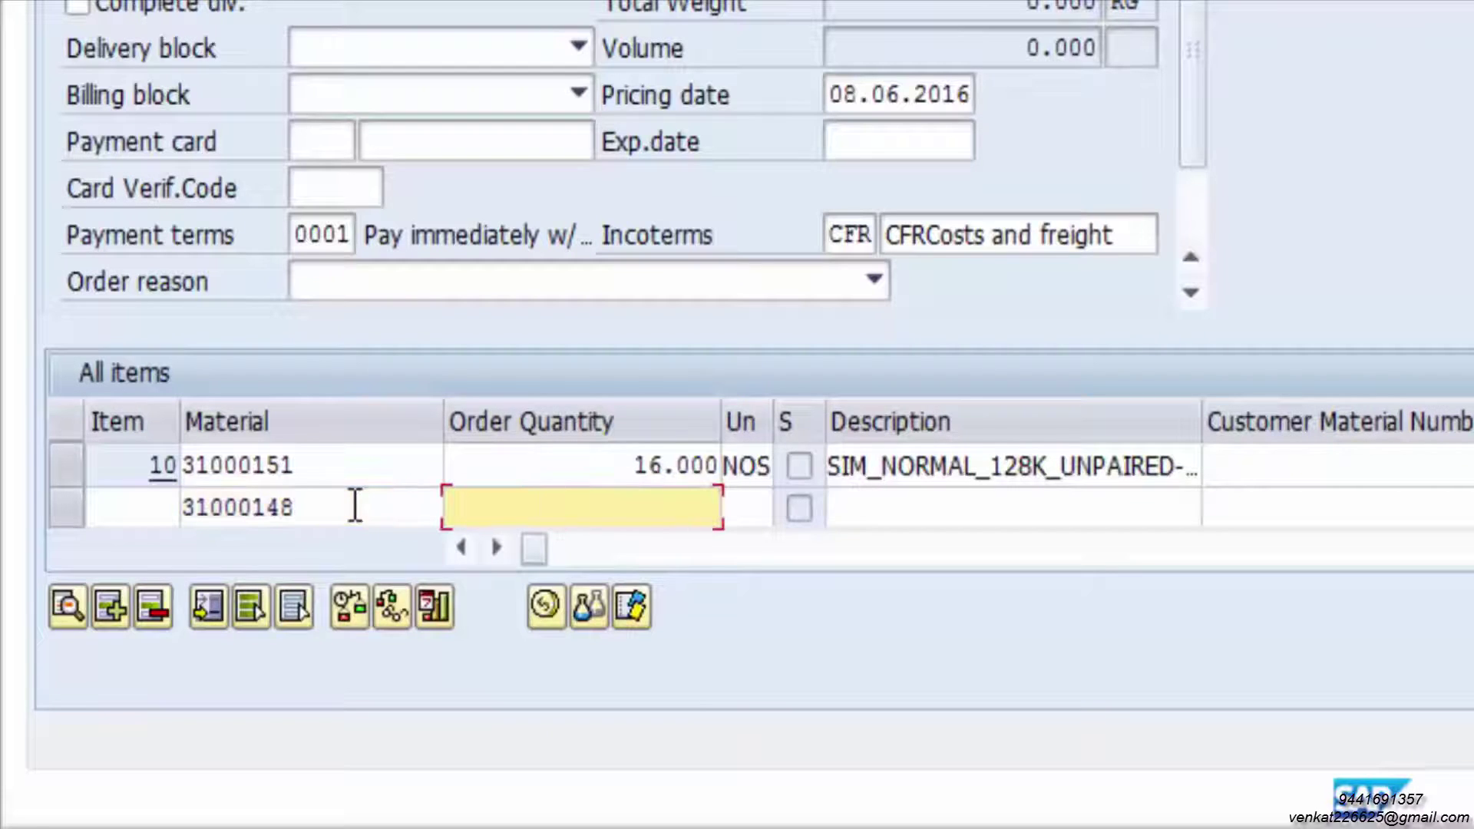
type("02")
key("Return")
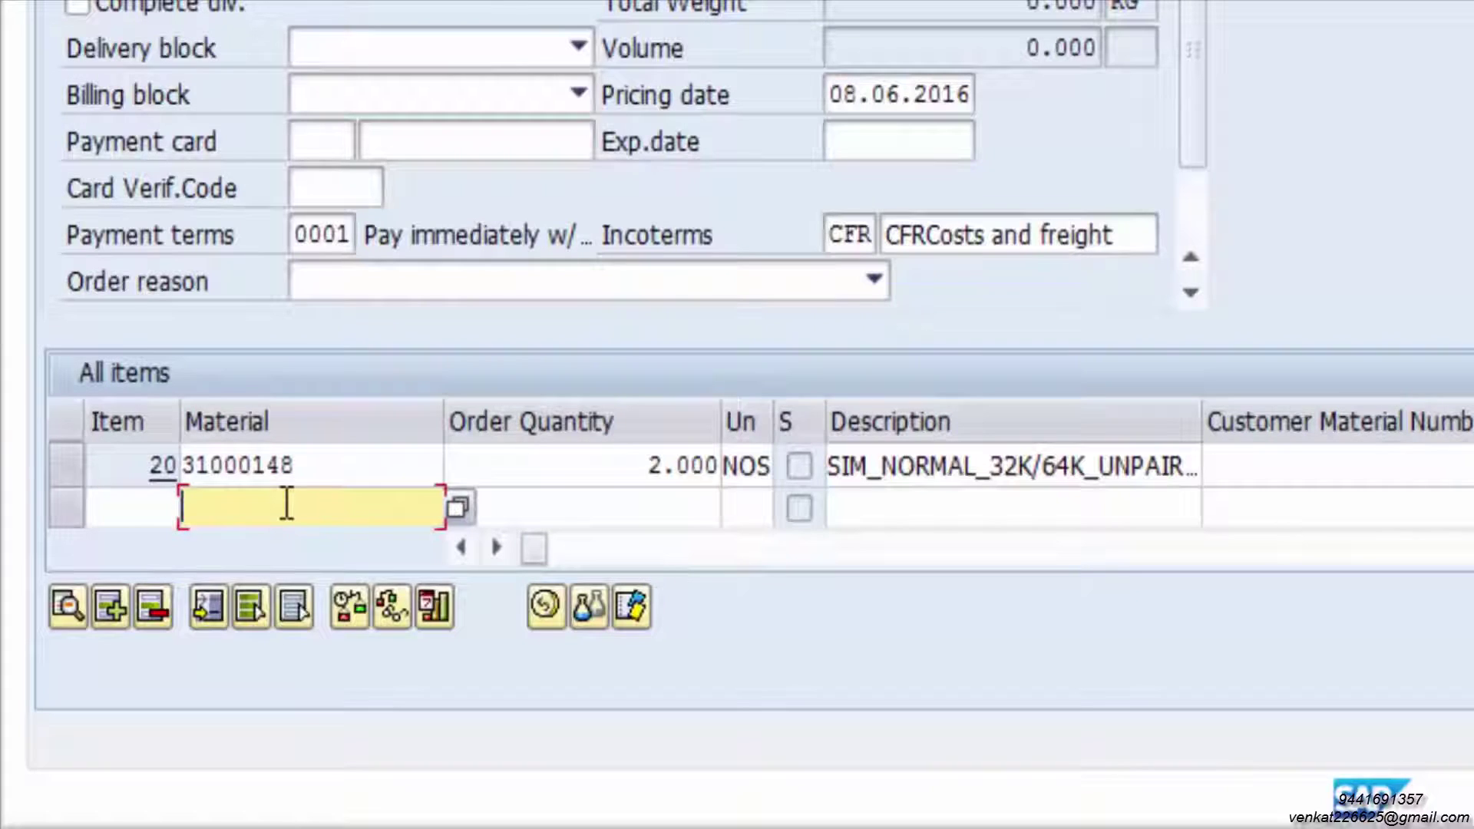
type("31000")
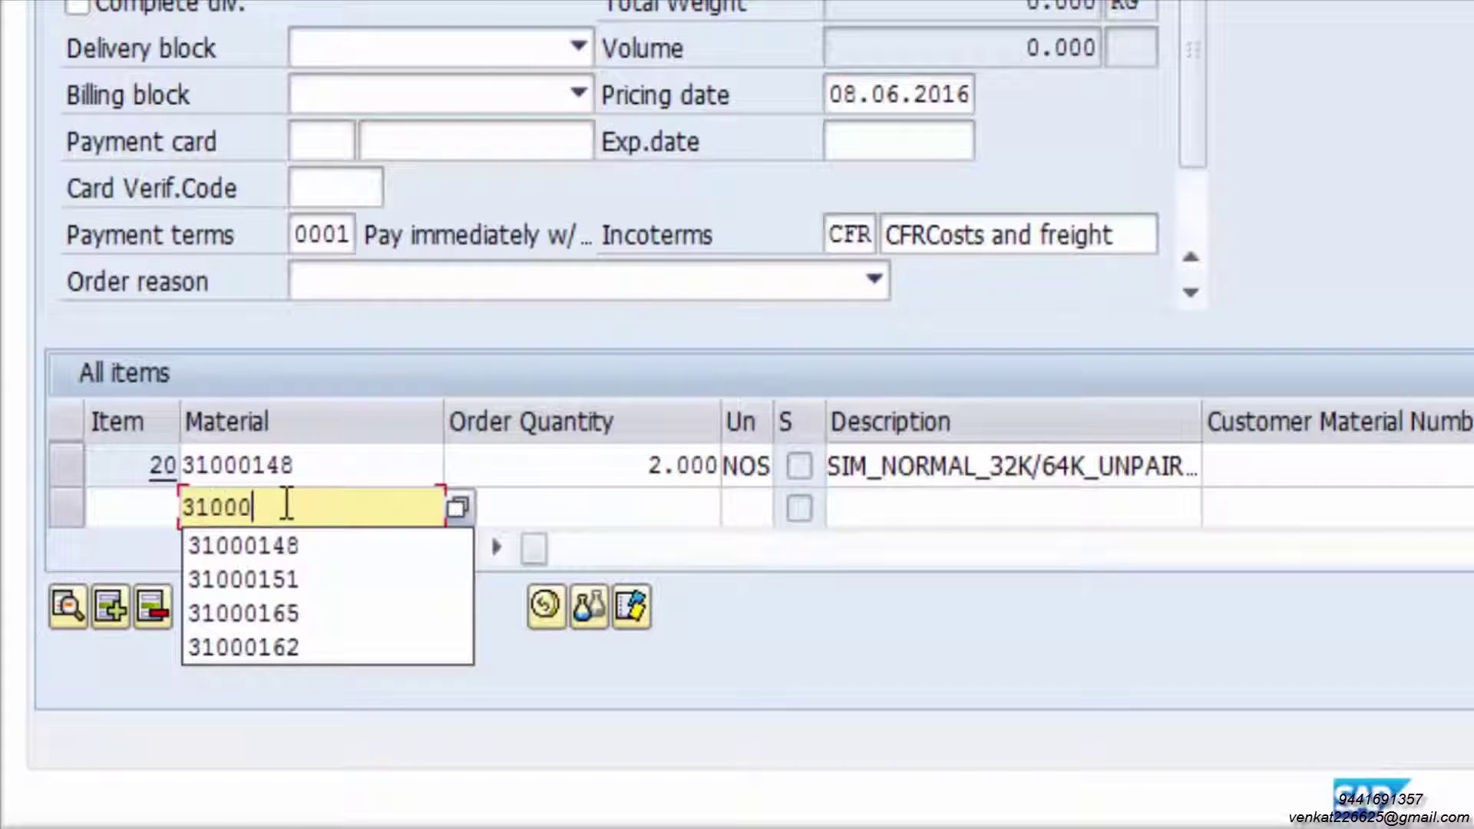
type("165")
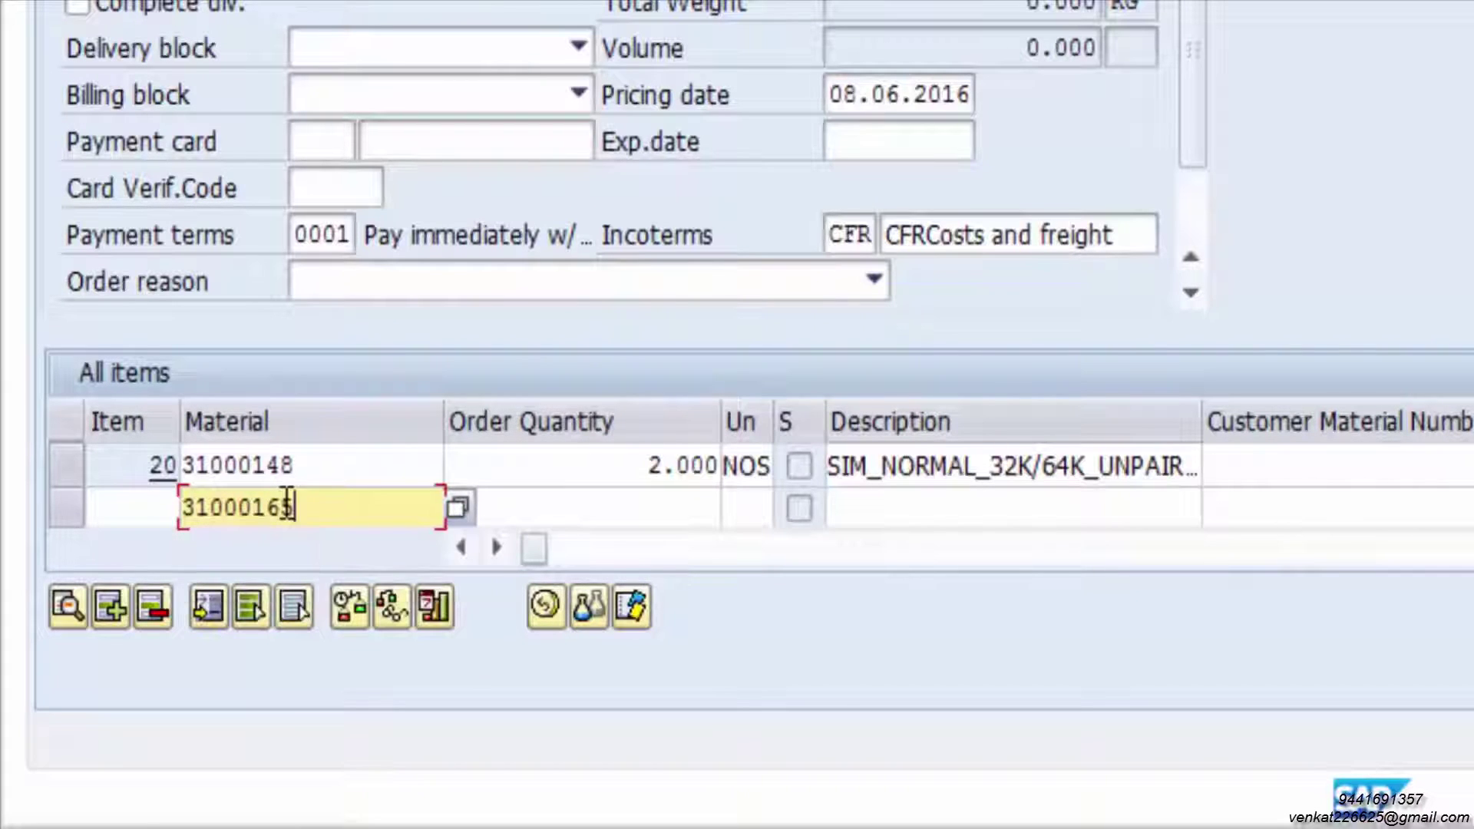
key("Tab")
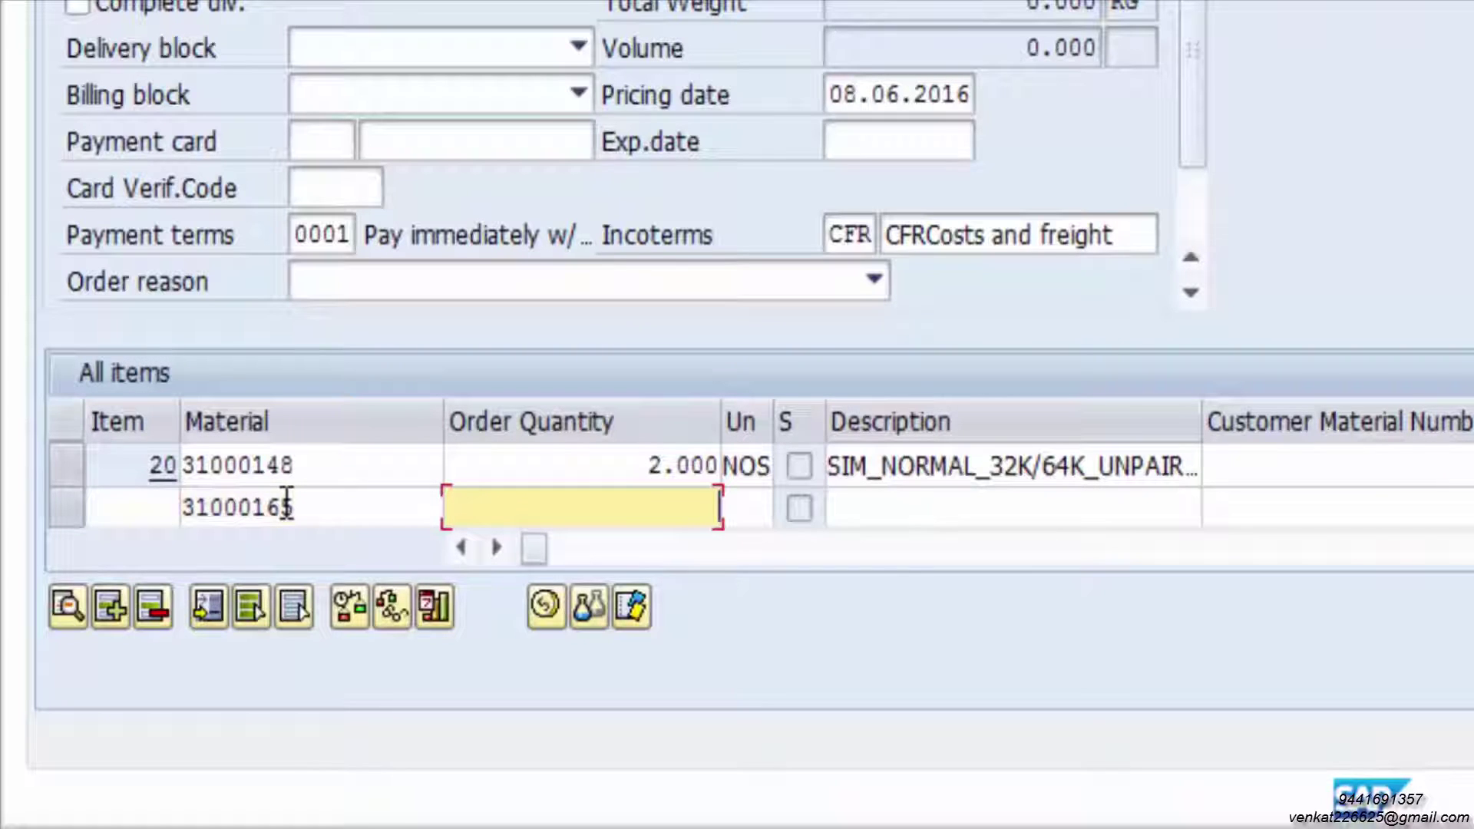
type("1")
key("Return")
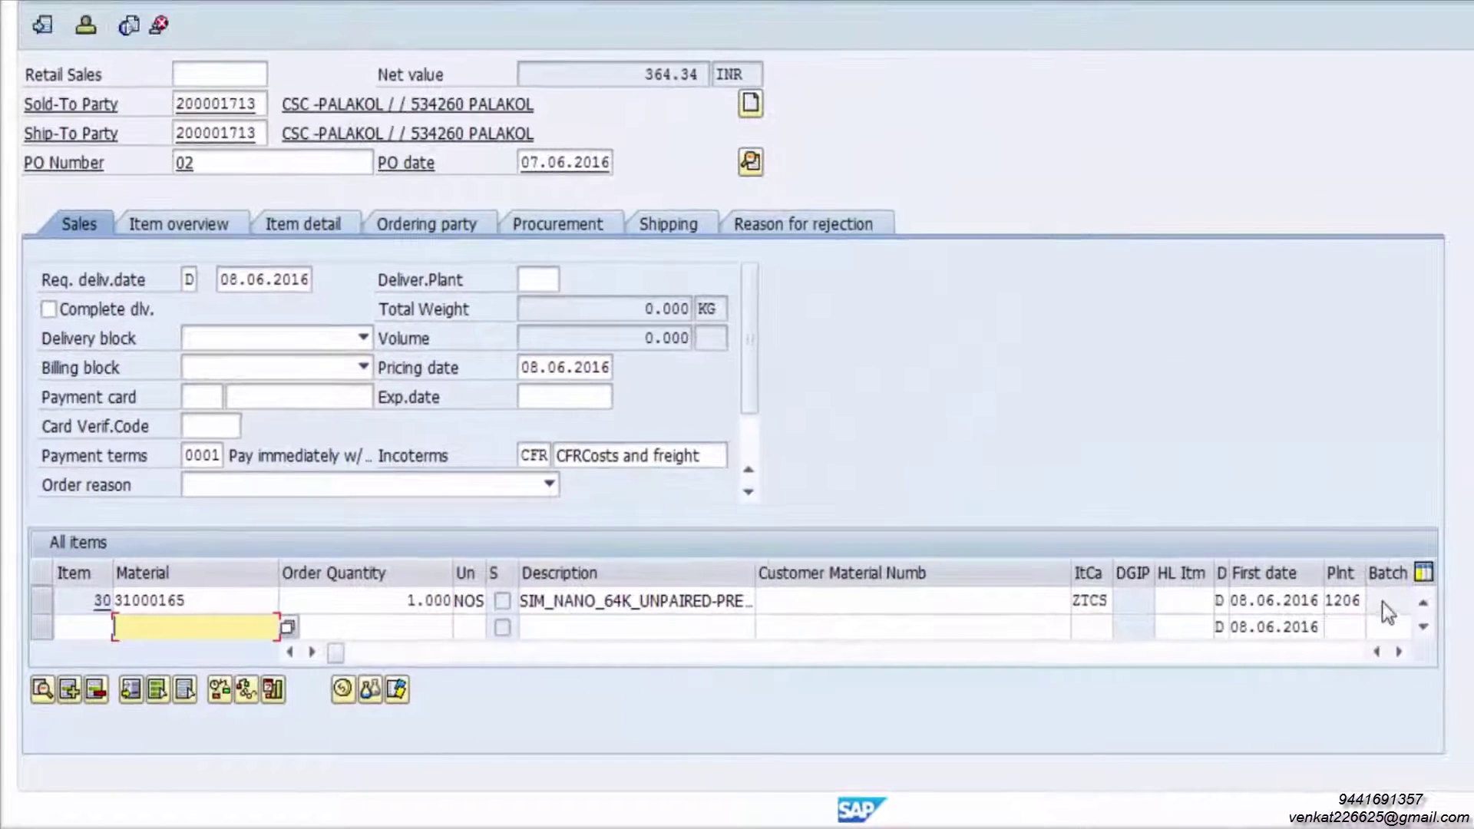
- Scroll the items table up to item 10 and right to the Storage Location column
left_click(1421, 601)
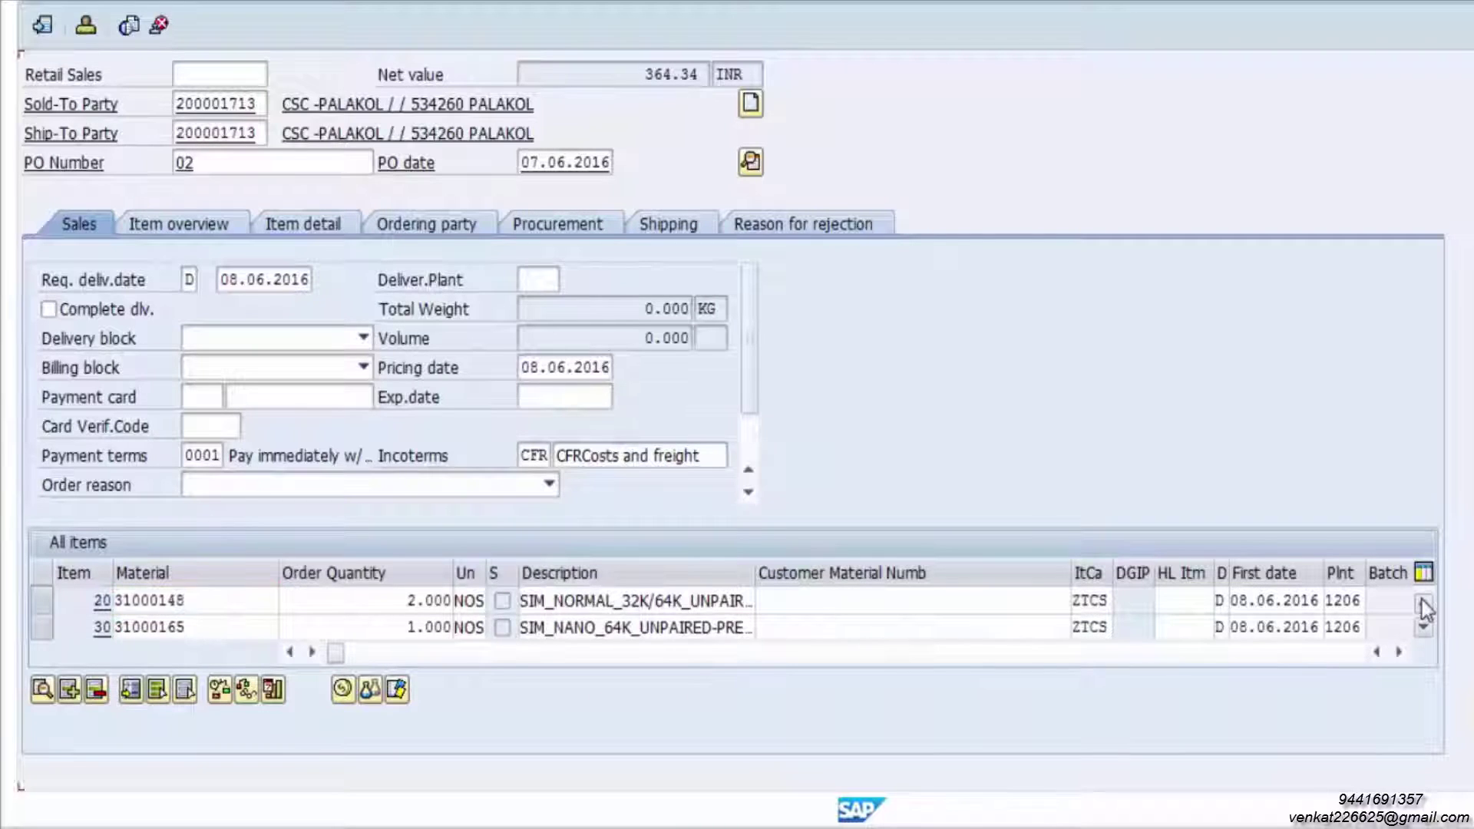
left_click(1422, 600)
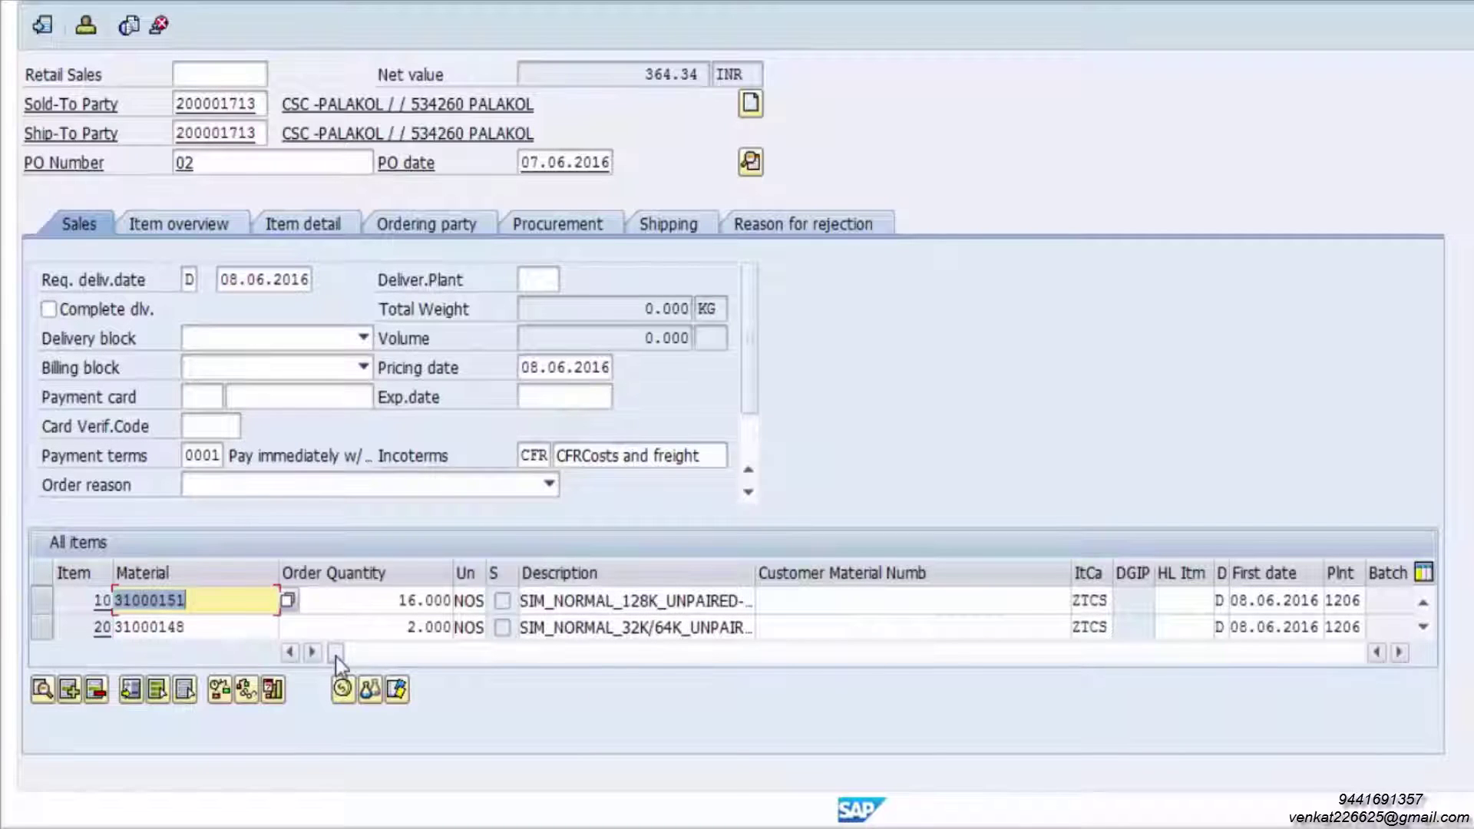
left_click_drag(336, 653, 876, 677)
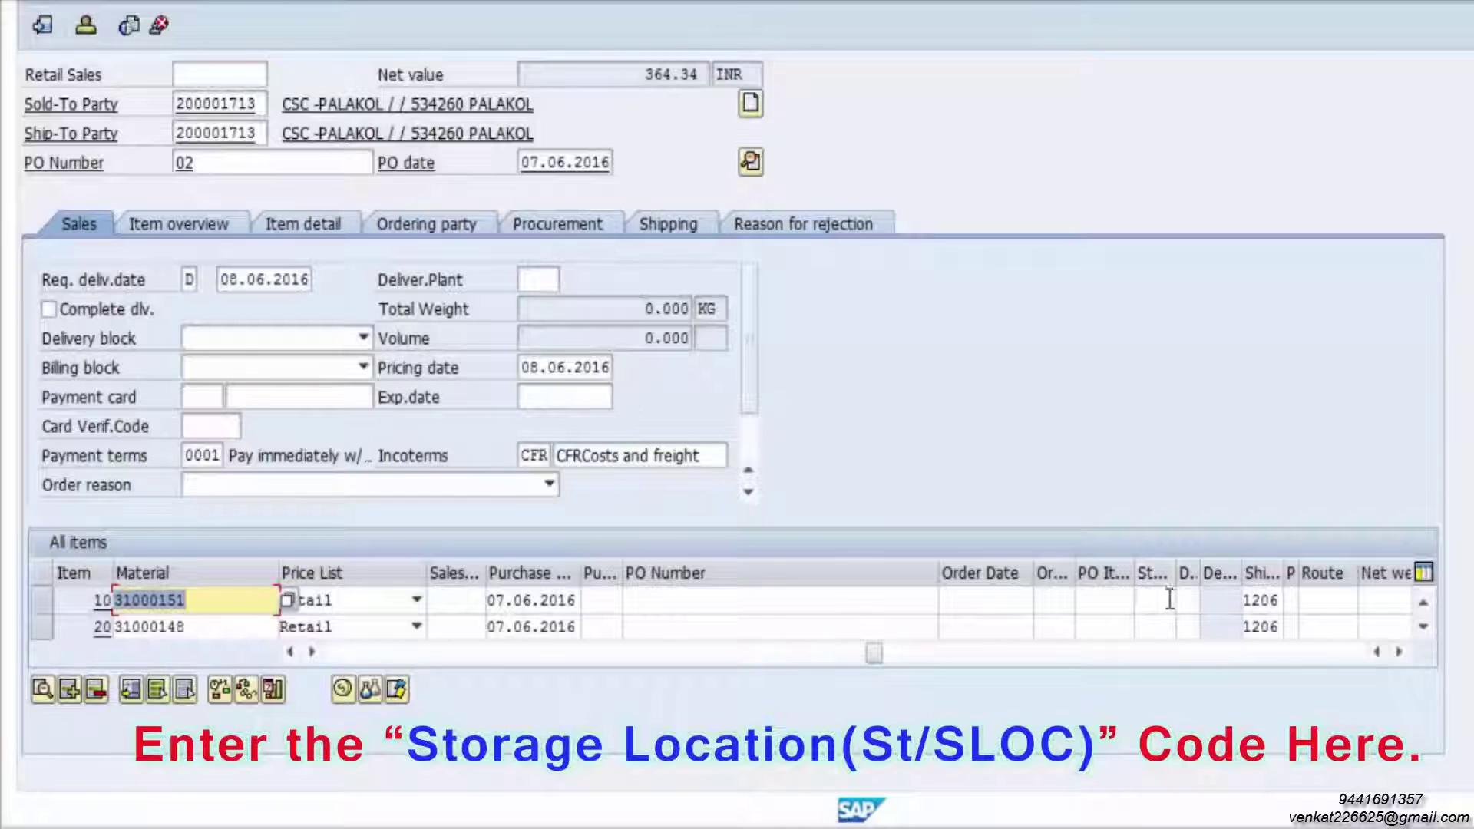
- Widen the St. column and enter storage location 3027 for items 10, 20 and 30
left_click(1163, 600)
left_click_drag(1174, 573, 1221, 573)
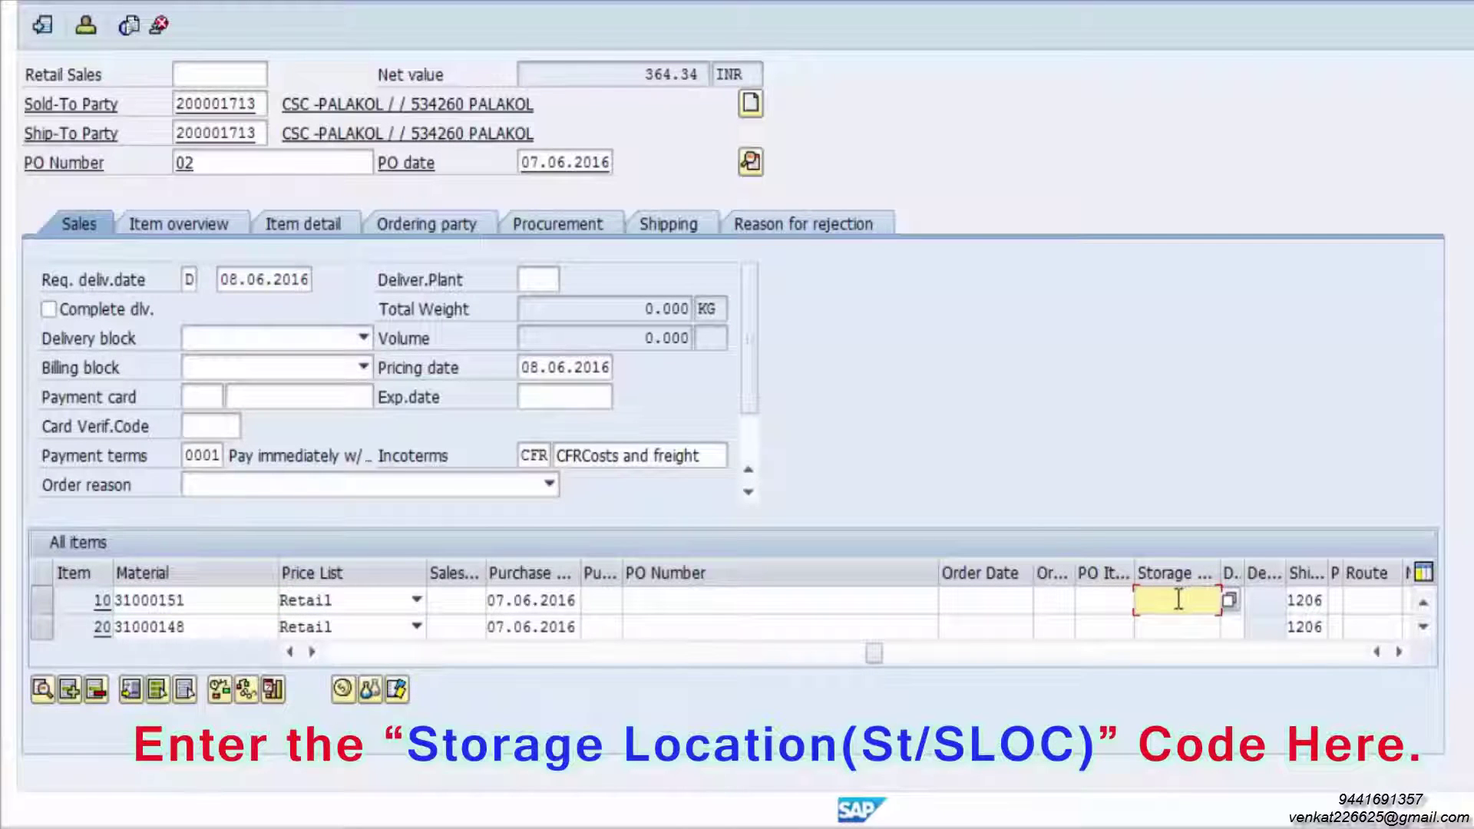
type("3027")
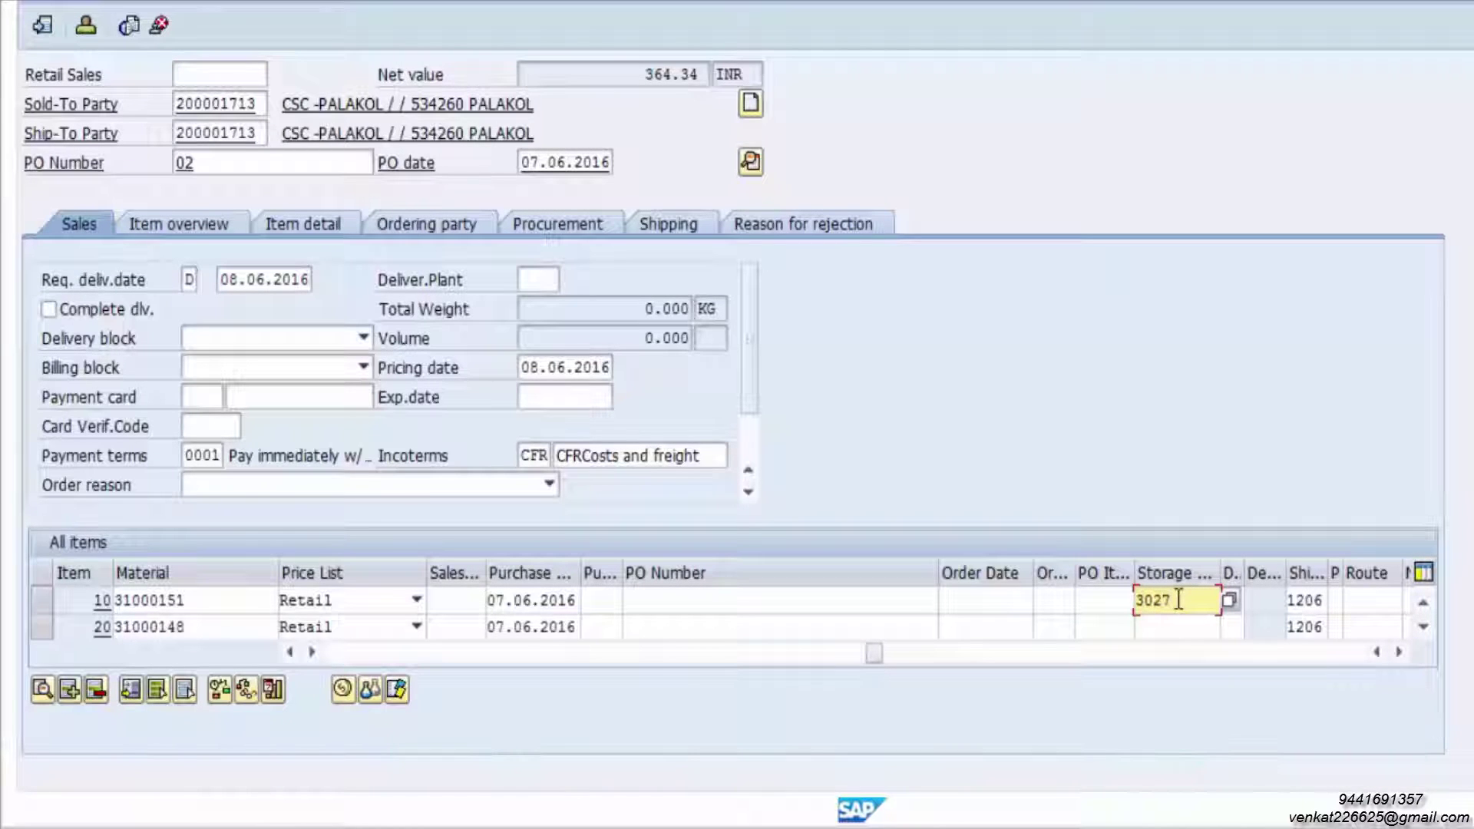
key("Down")
type("3027")
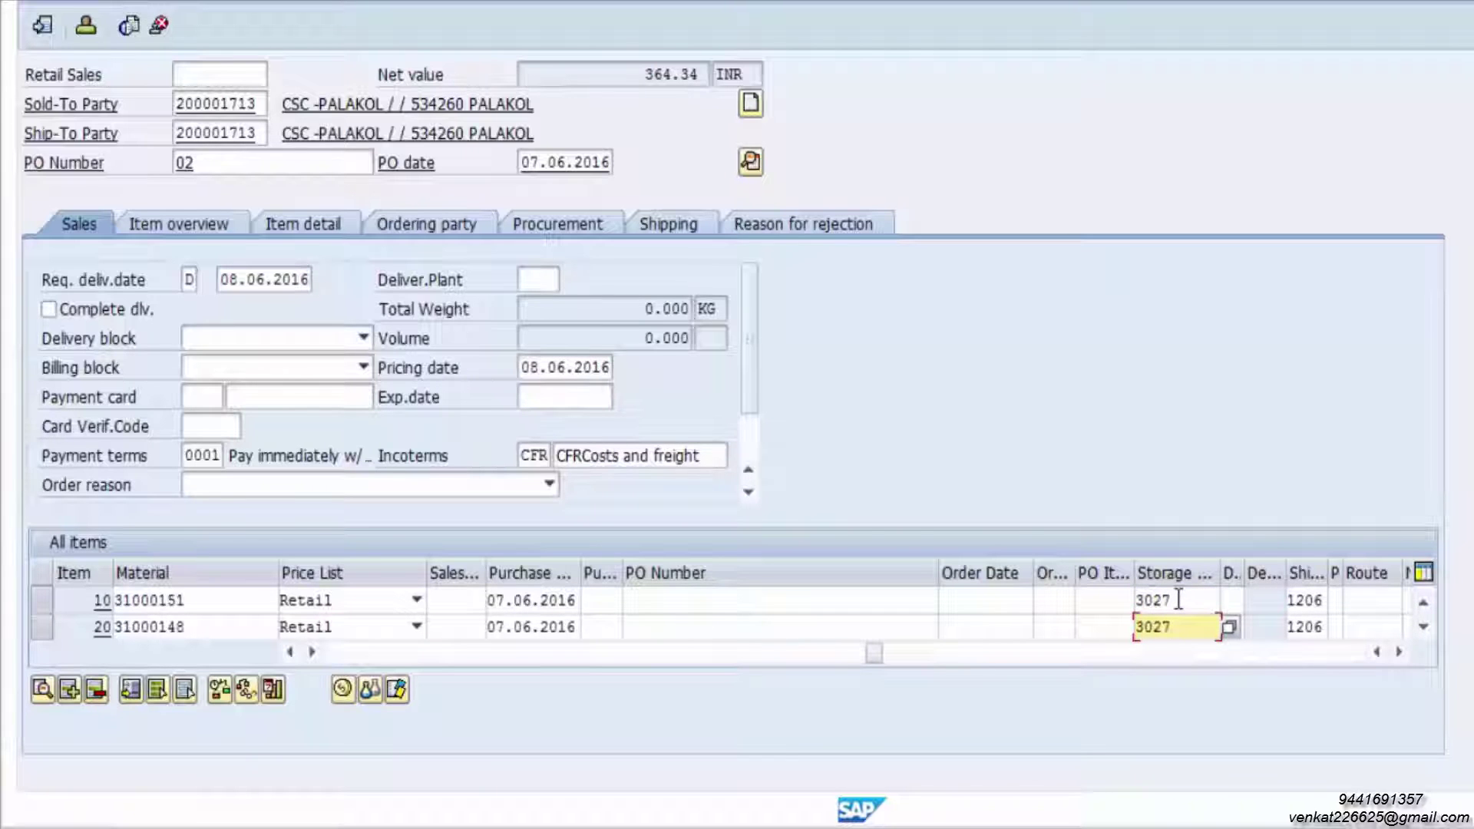
left_click(1422, 627)
left_click(1159, 627)
type("3027")
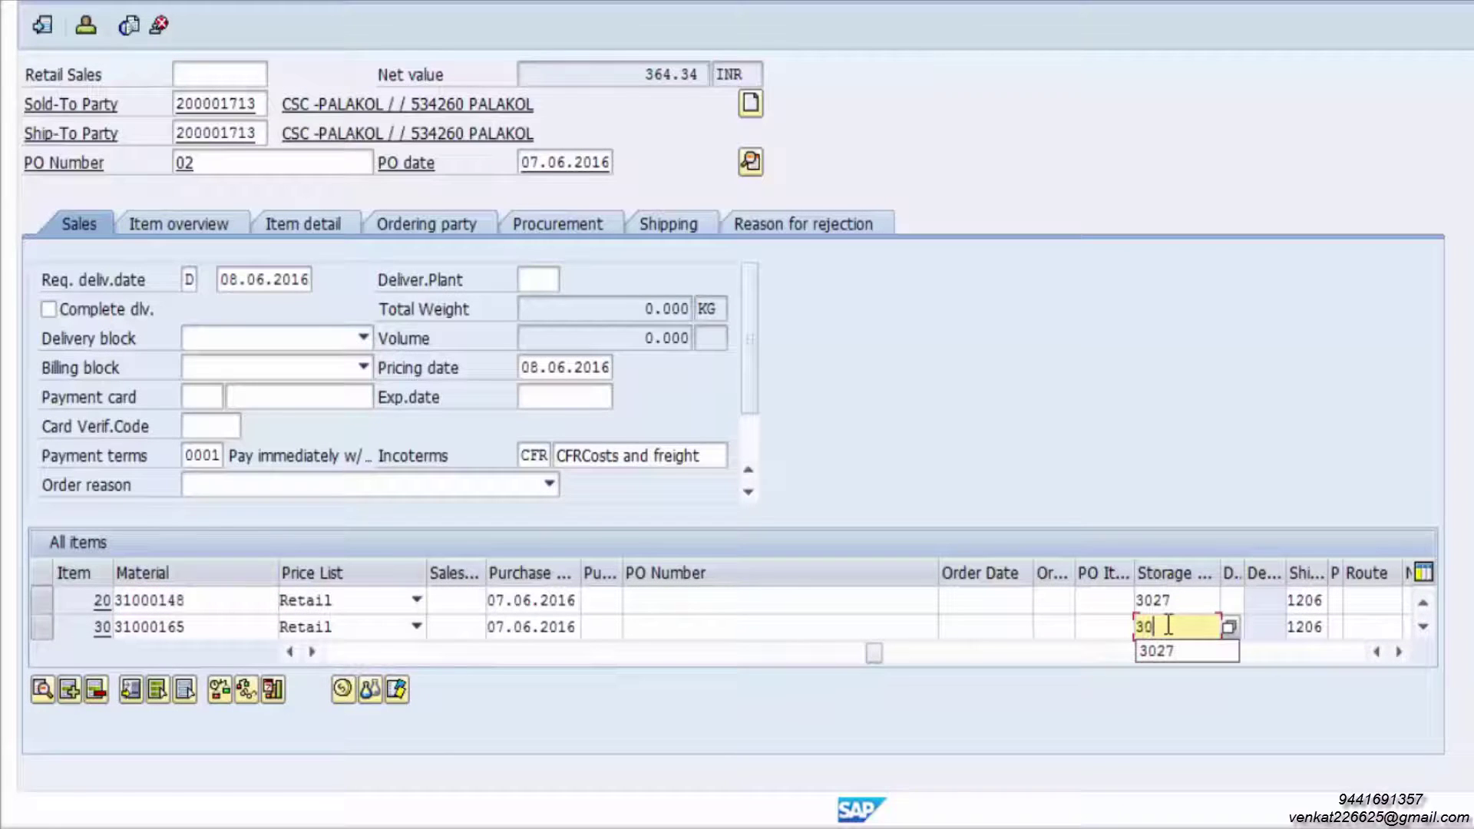
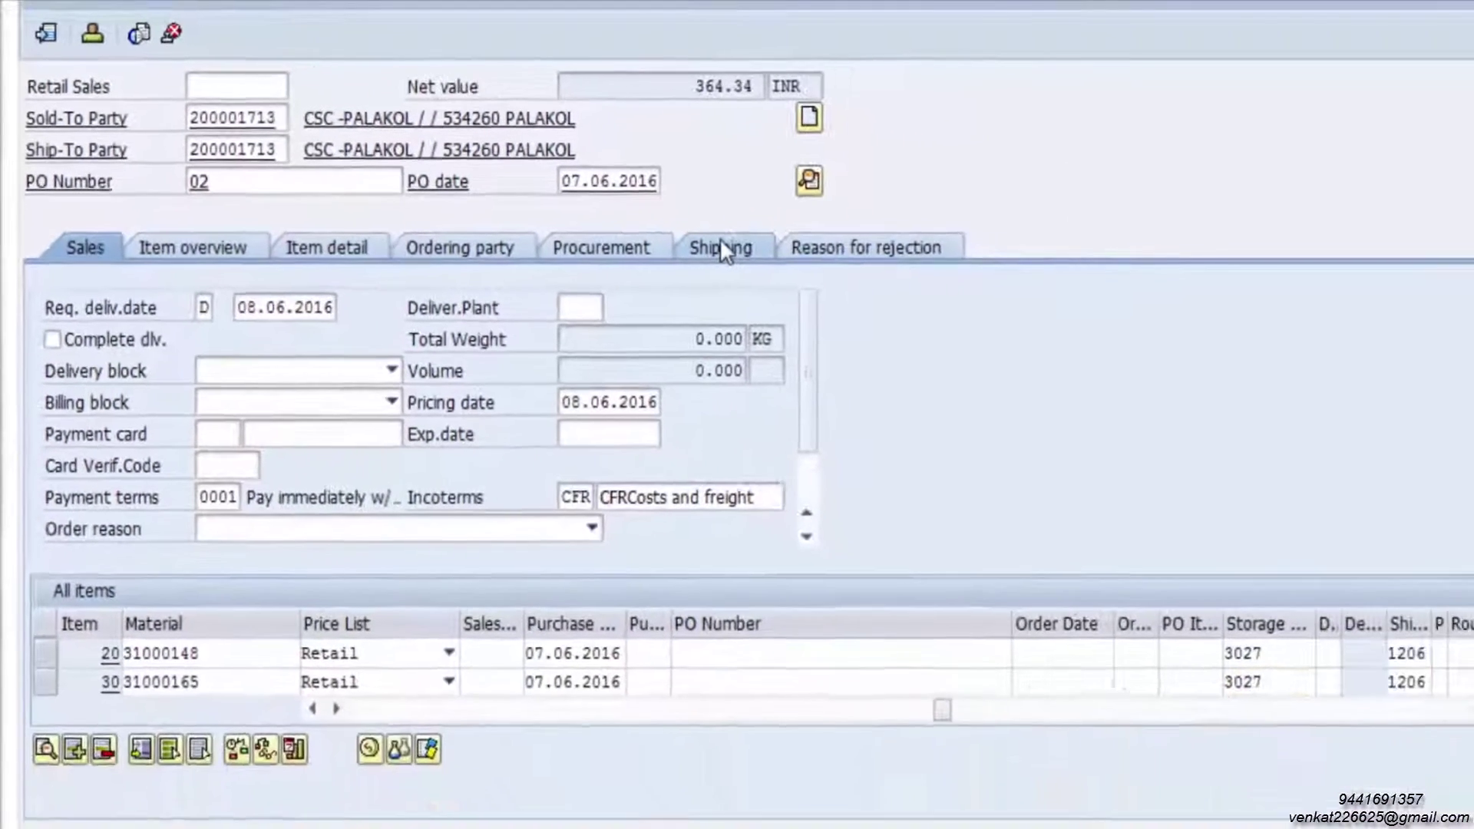
- Confirm plant 1206 for items 20 and 30 on the Shipping tab, then return to the sales overview
left_click(1024, 342)
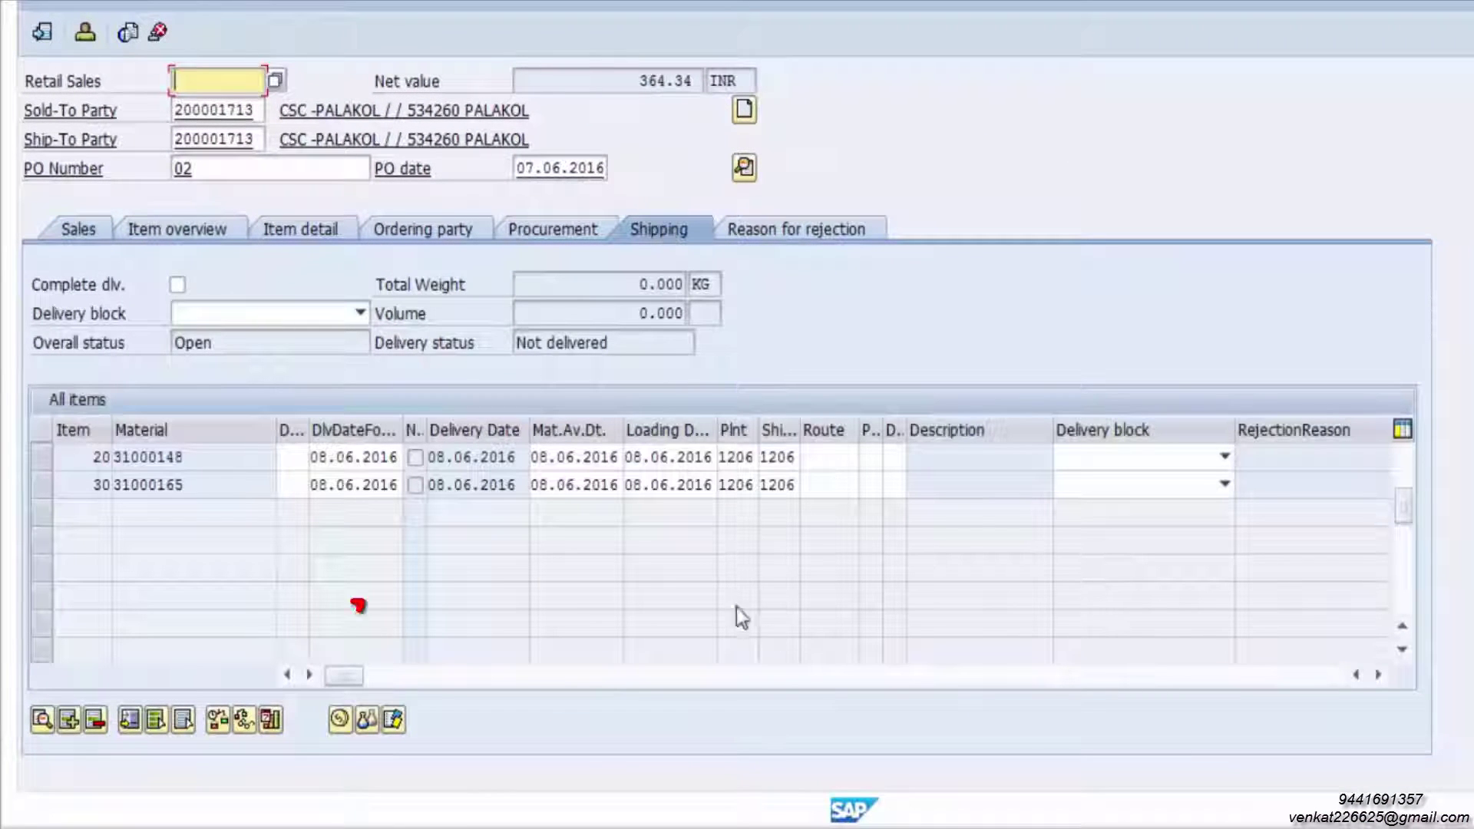
left_click_drag(360, 676, 468, 679)
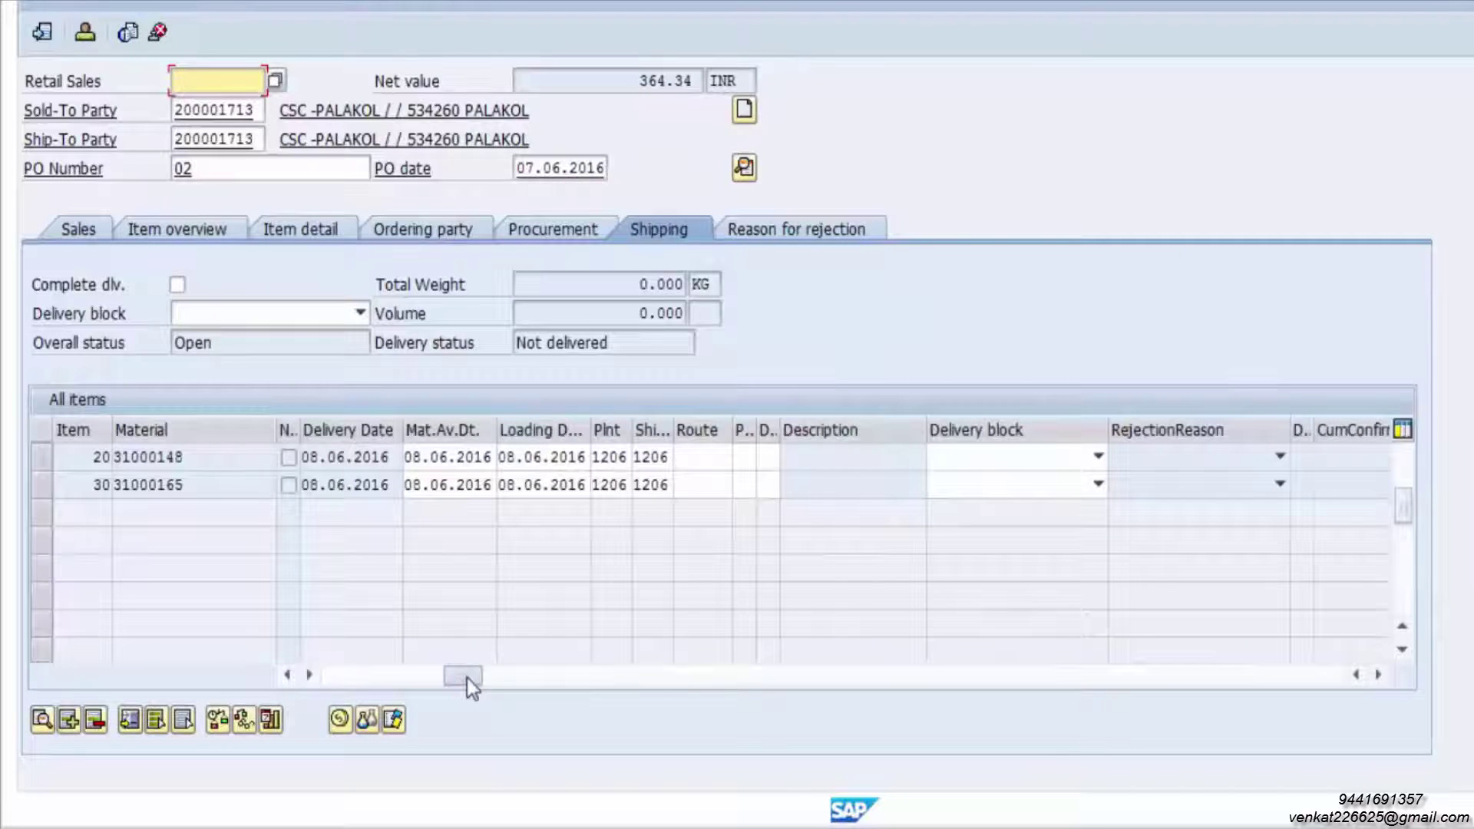
left_click(607, 461)
left_click(614, 472)
left_click_drag(633, 430, 675, 427)
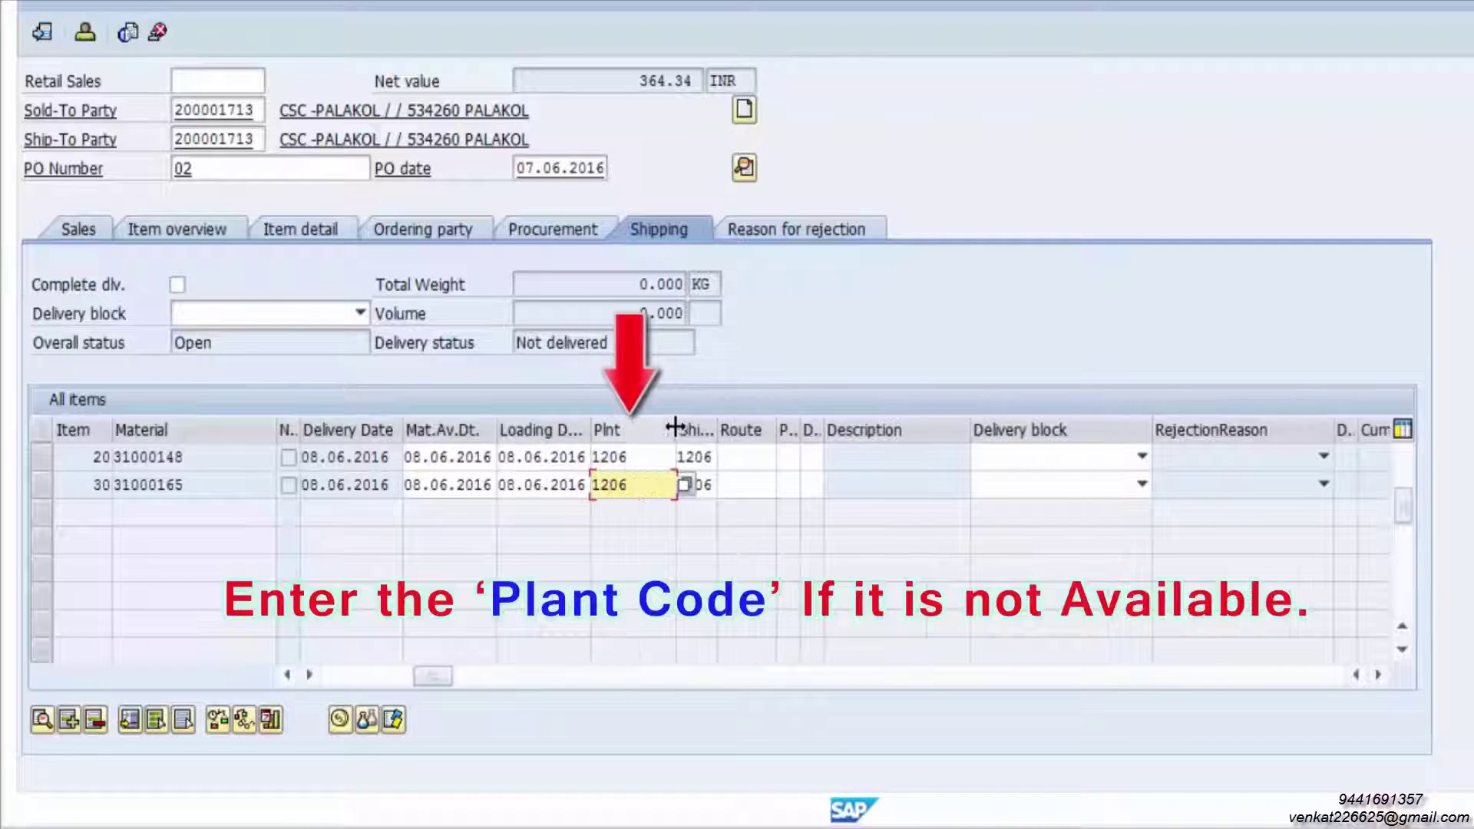
left_click(636, 464)
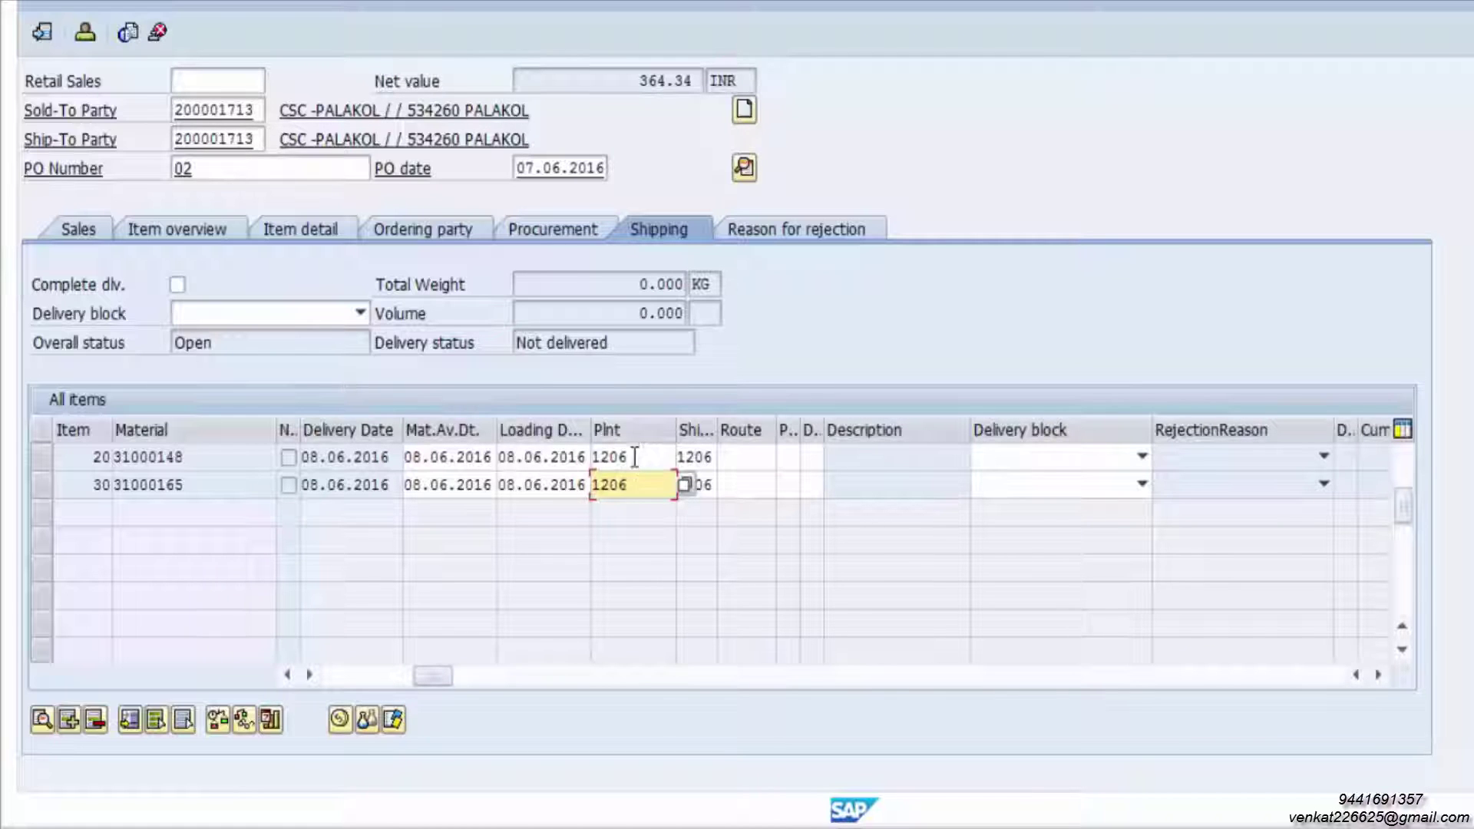
left_click(76, 229)
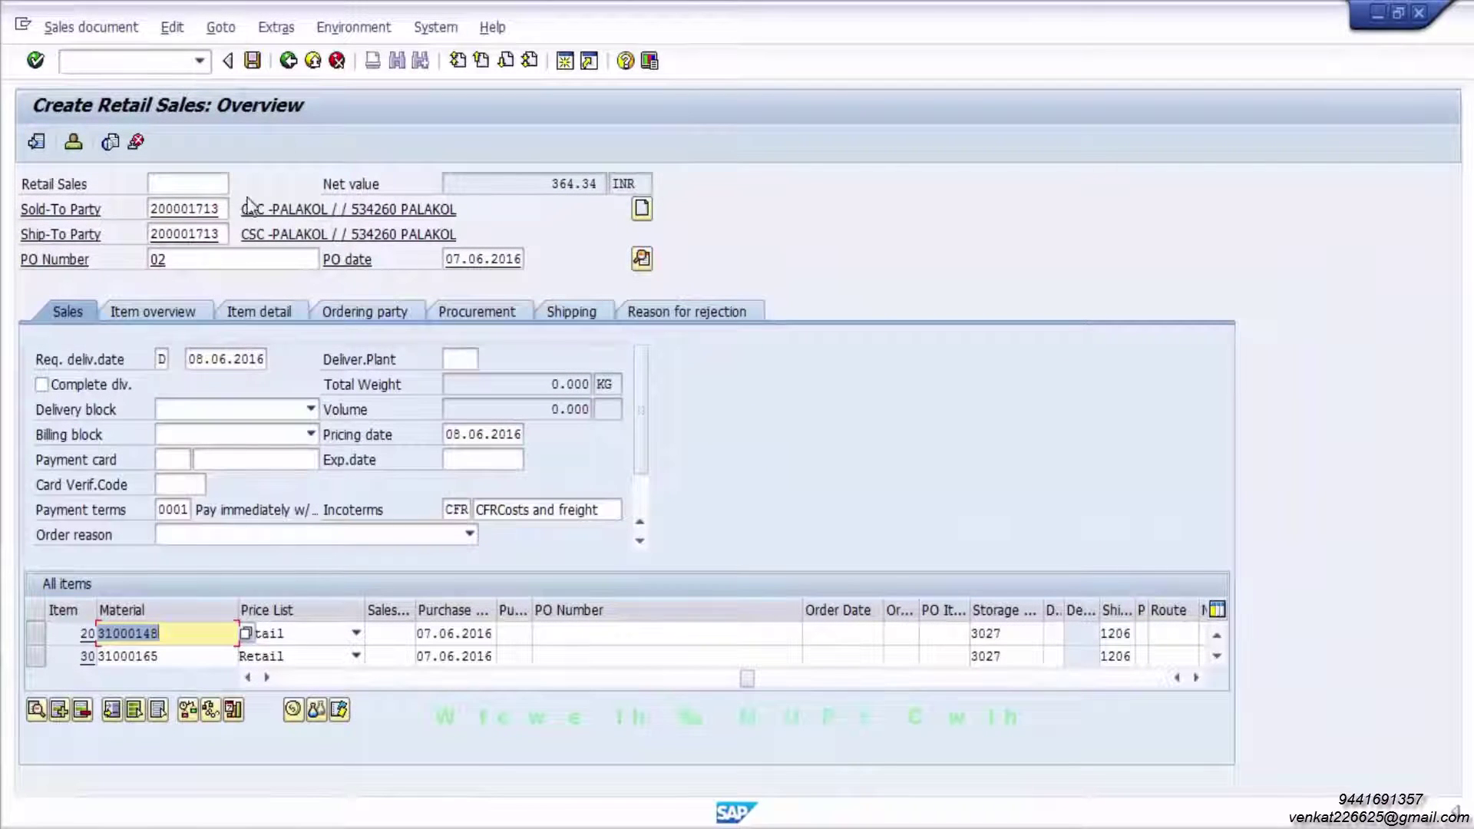
- Save the retail sales order and dismiss the order-saved message
left_click(254, 62)
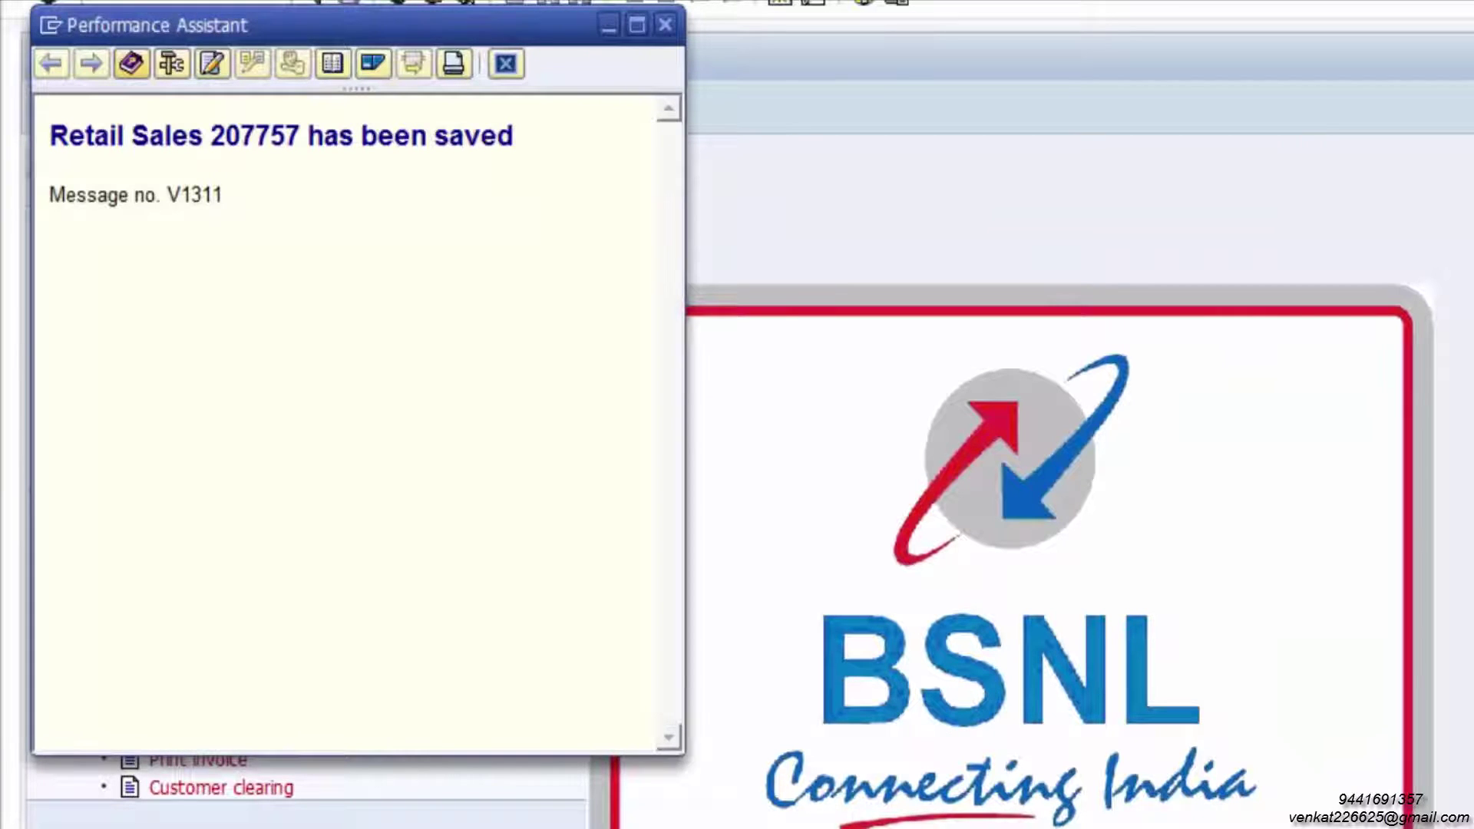
key("Escape")
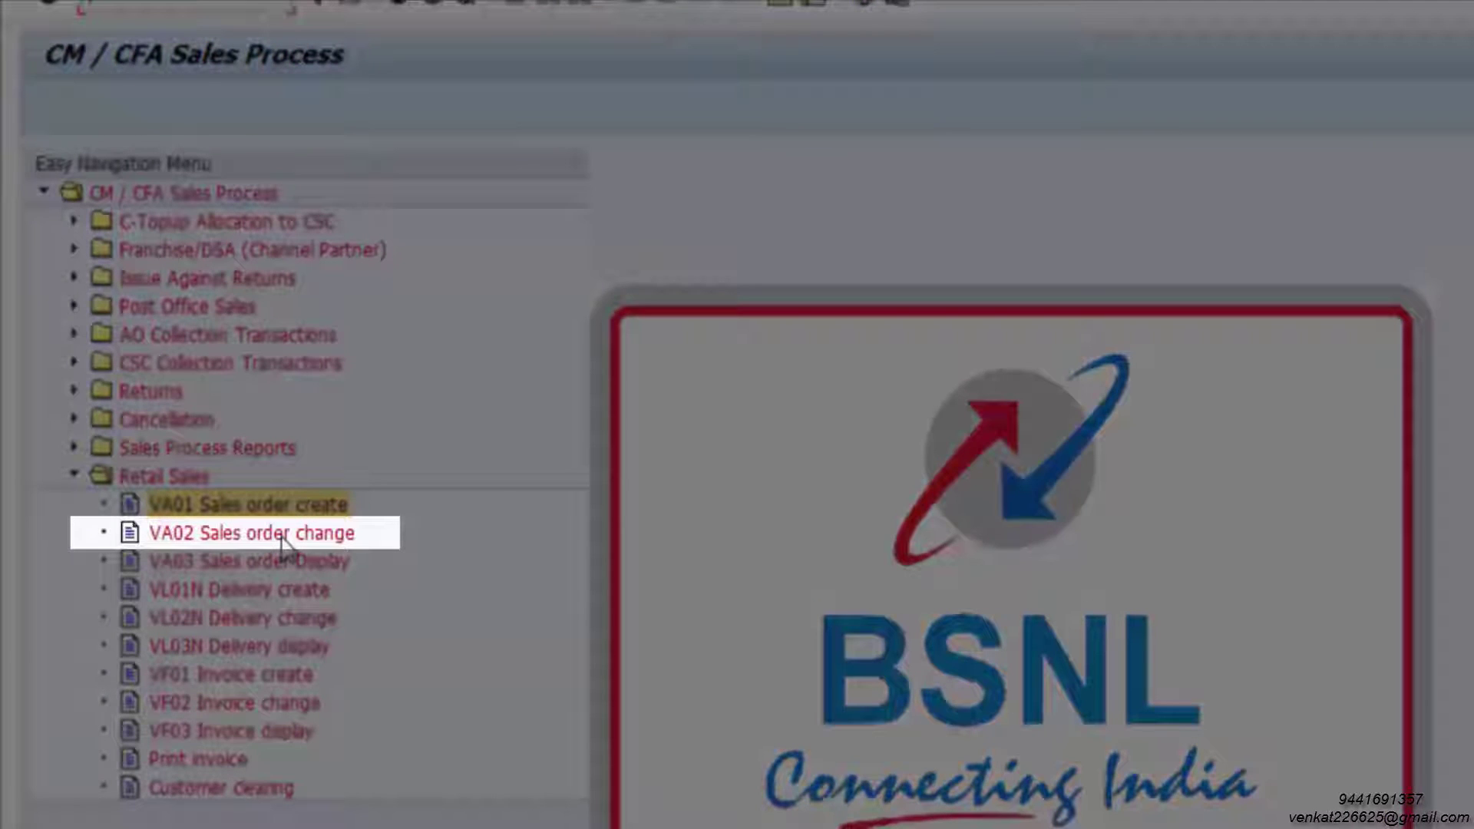
left_click(249, 537)
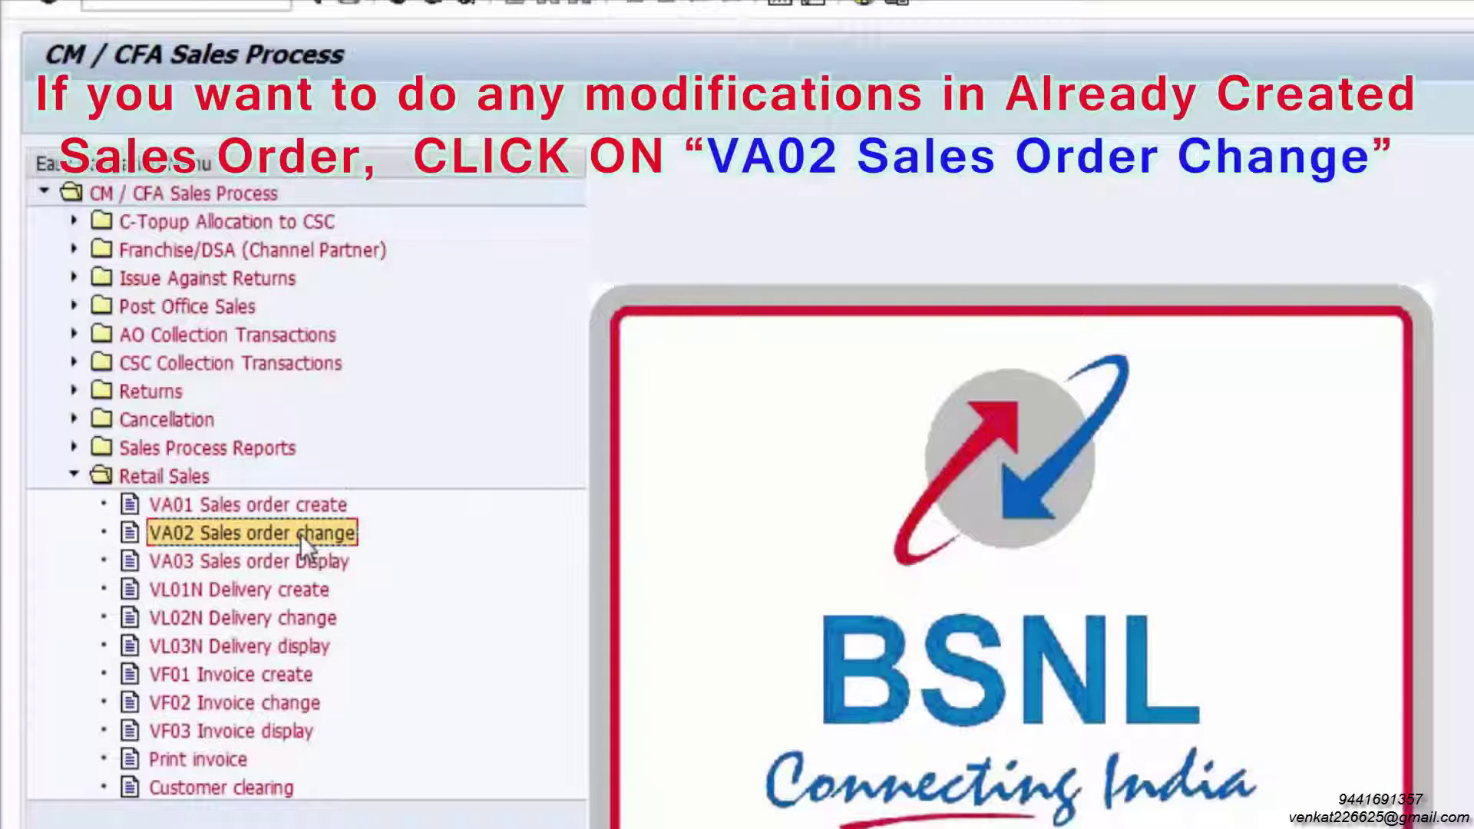
double_click(301, 536)
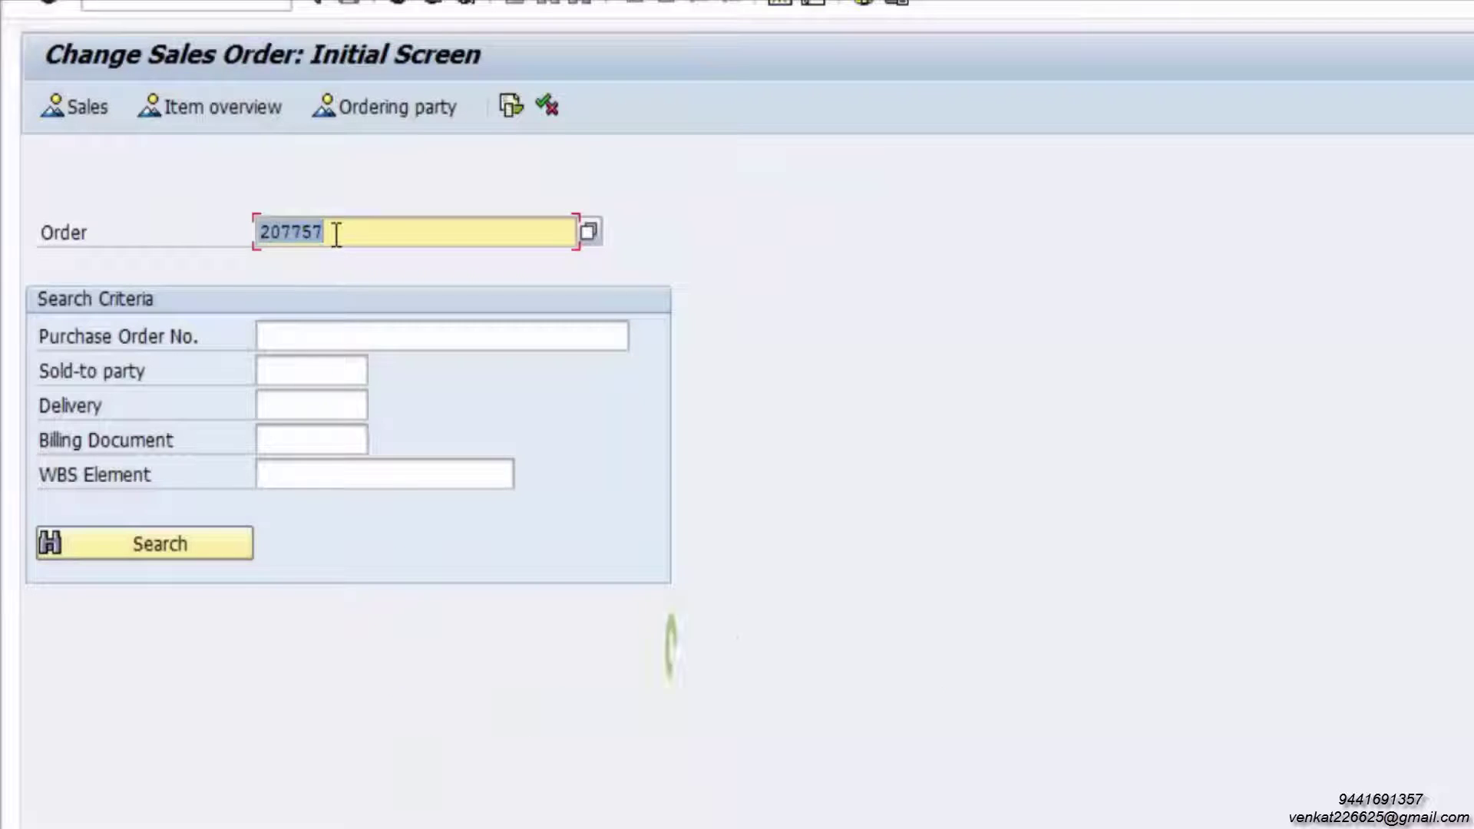
left_click(178, 540)
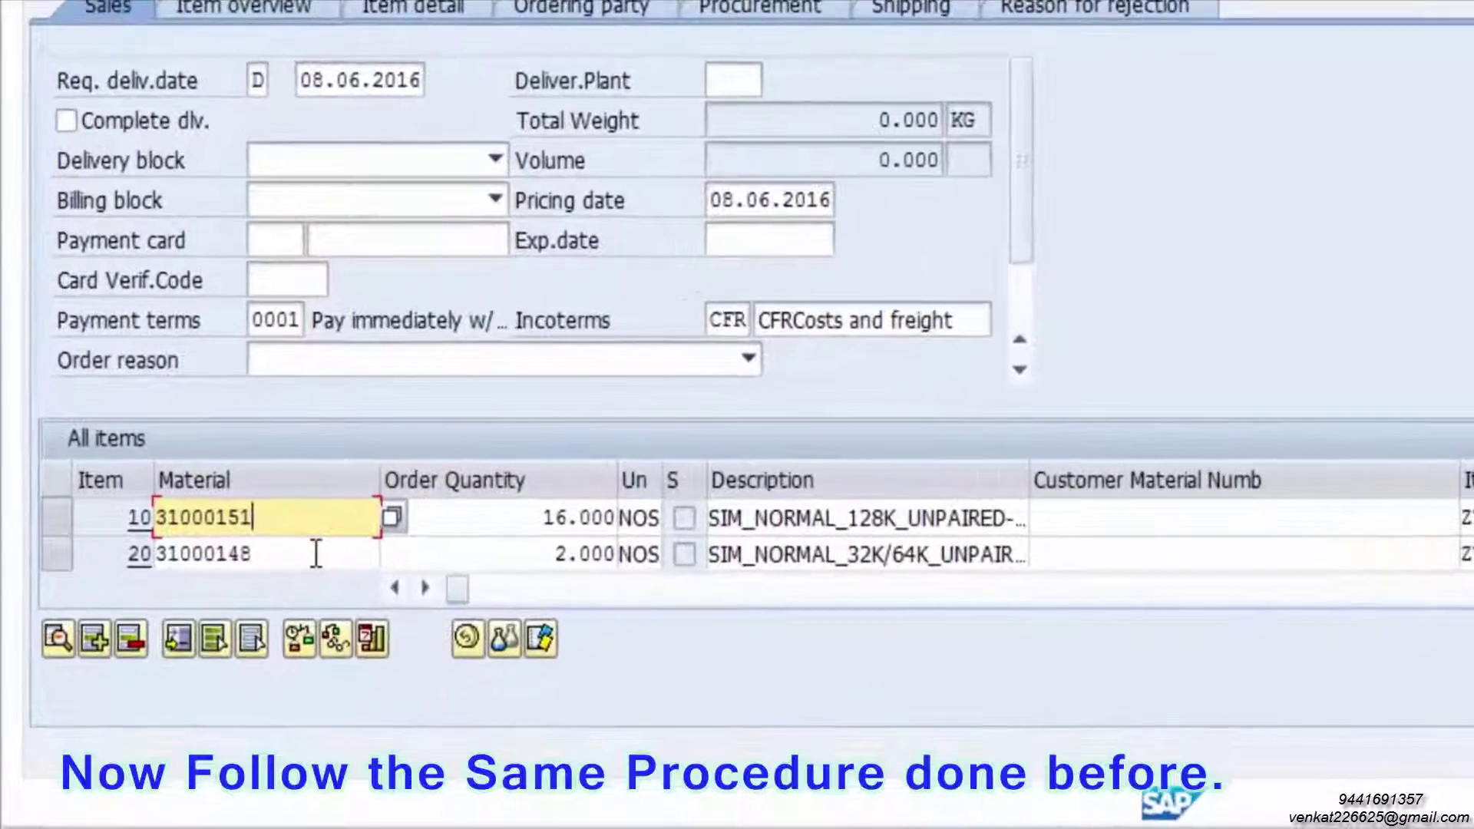
left_click(196, 656)
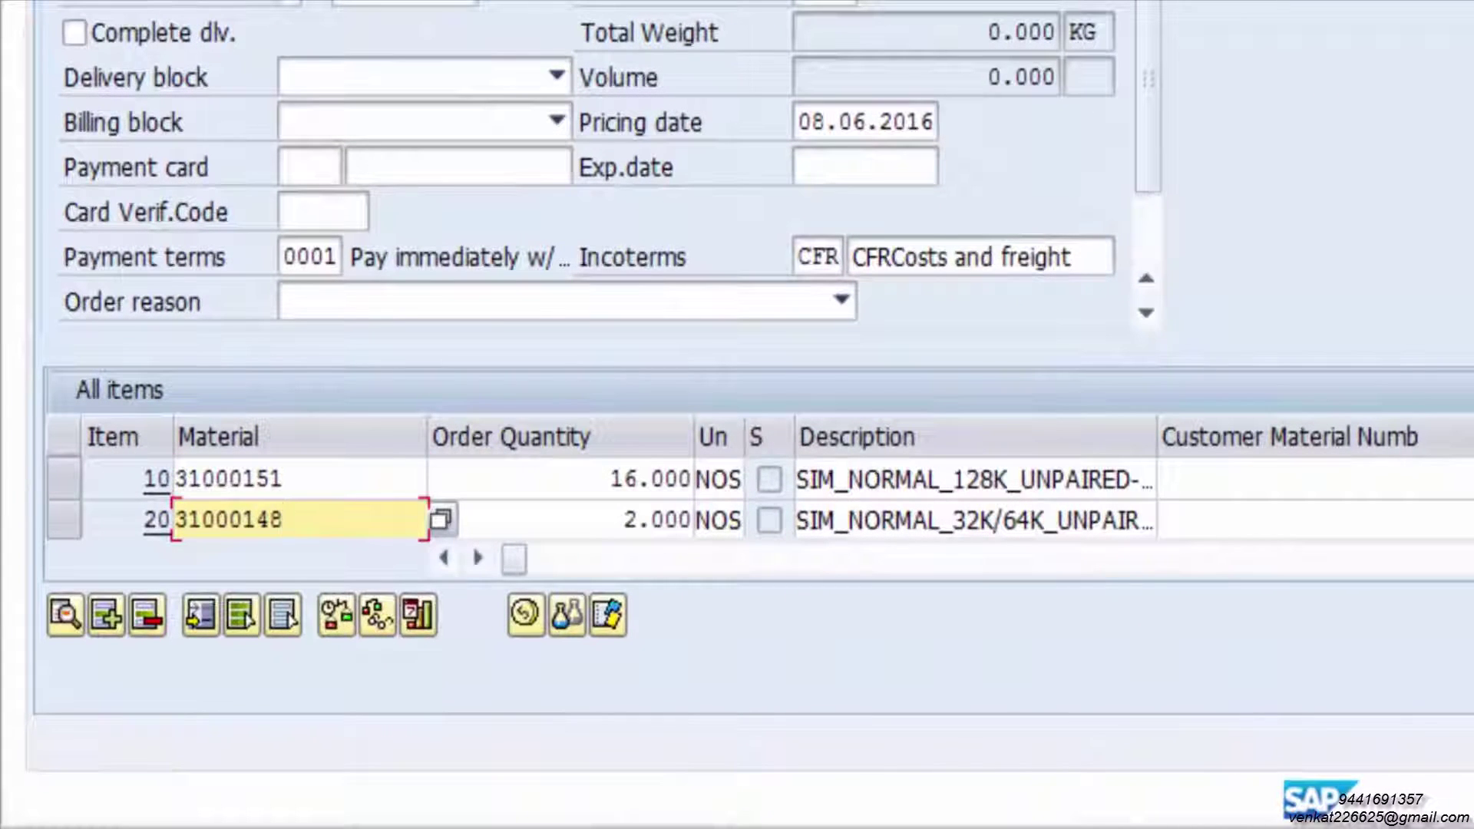
scroll(1059, 468, "down", 1)
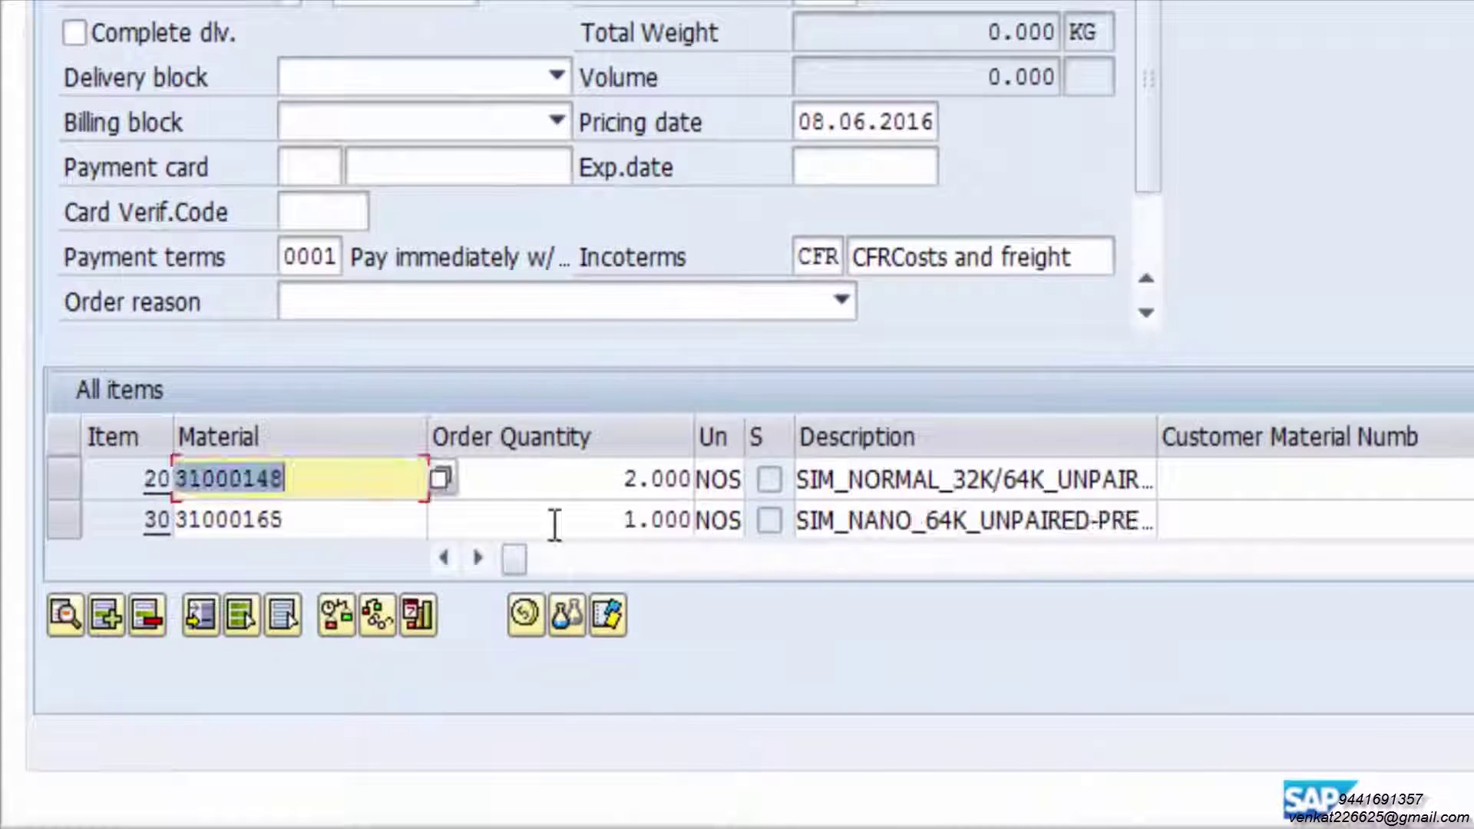
left_click(389, 522)
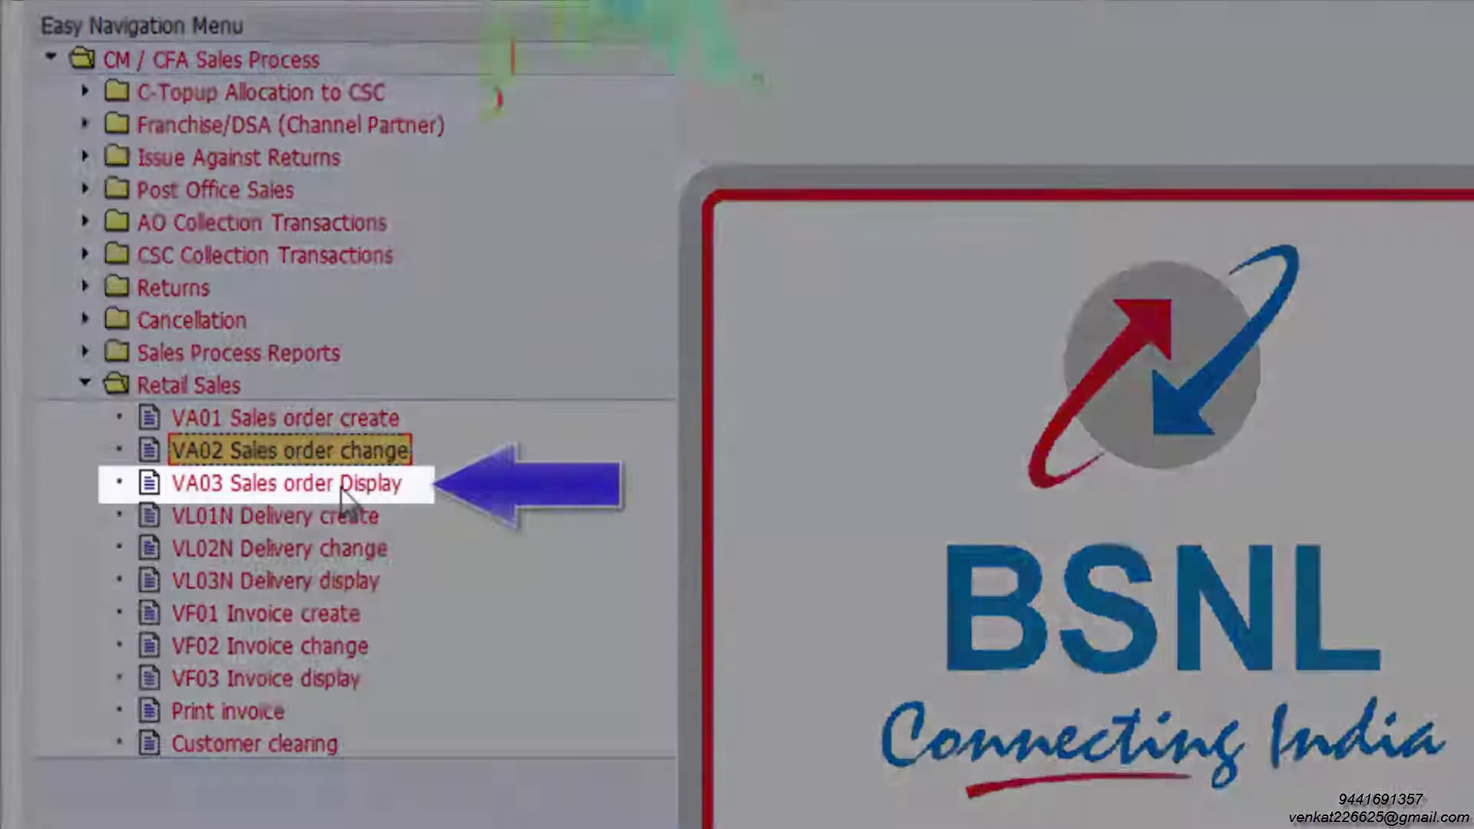
left_click(365, 485)
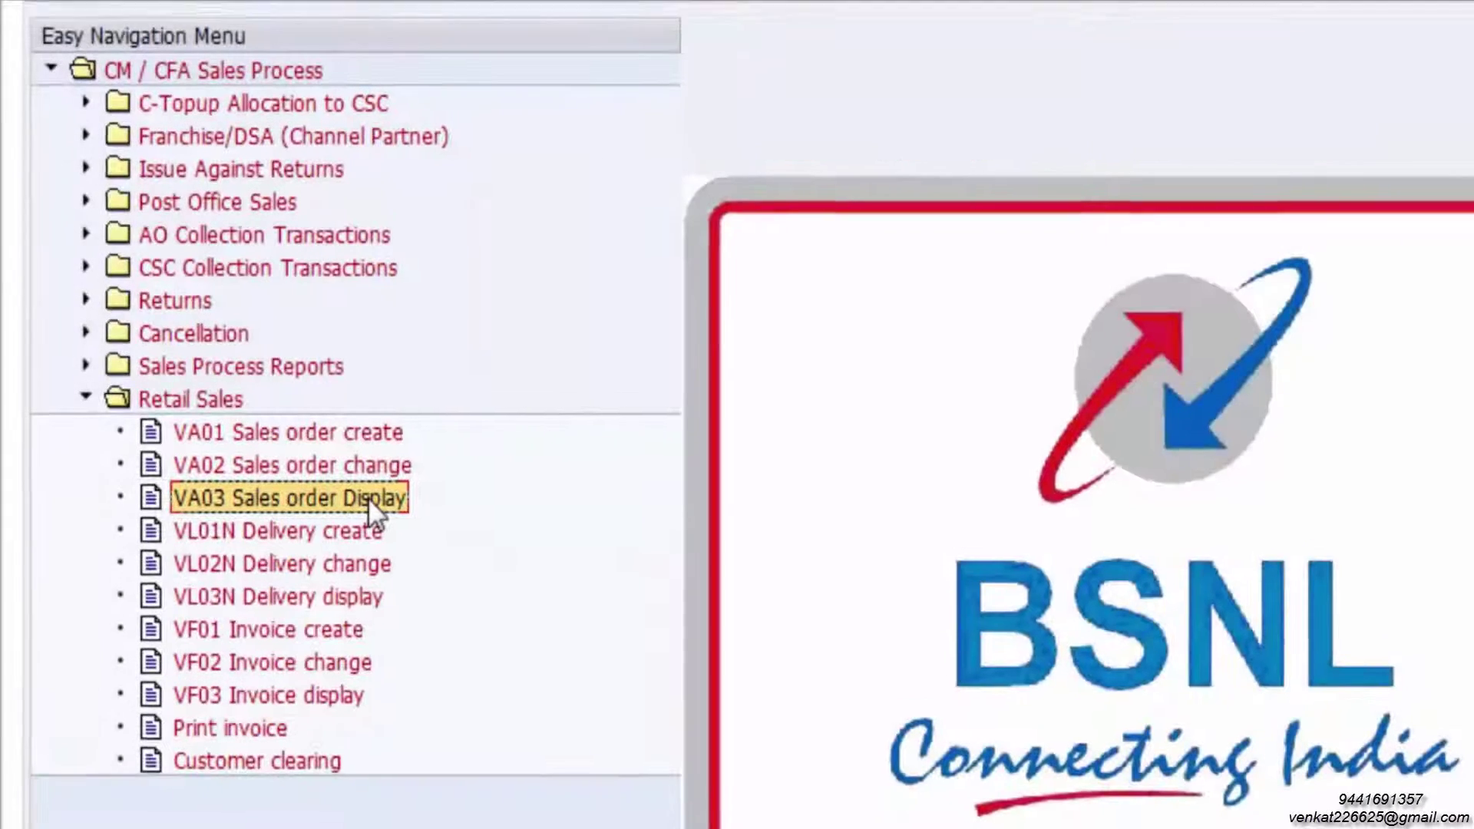
double_click(365, 485)
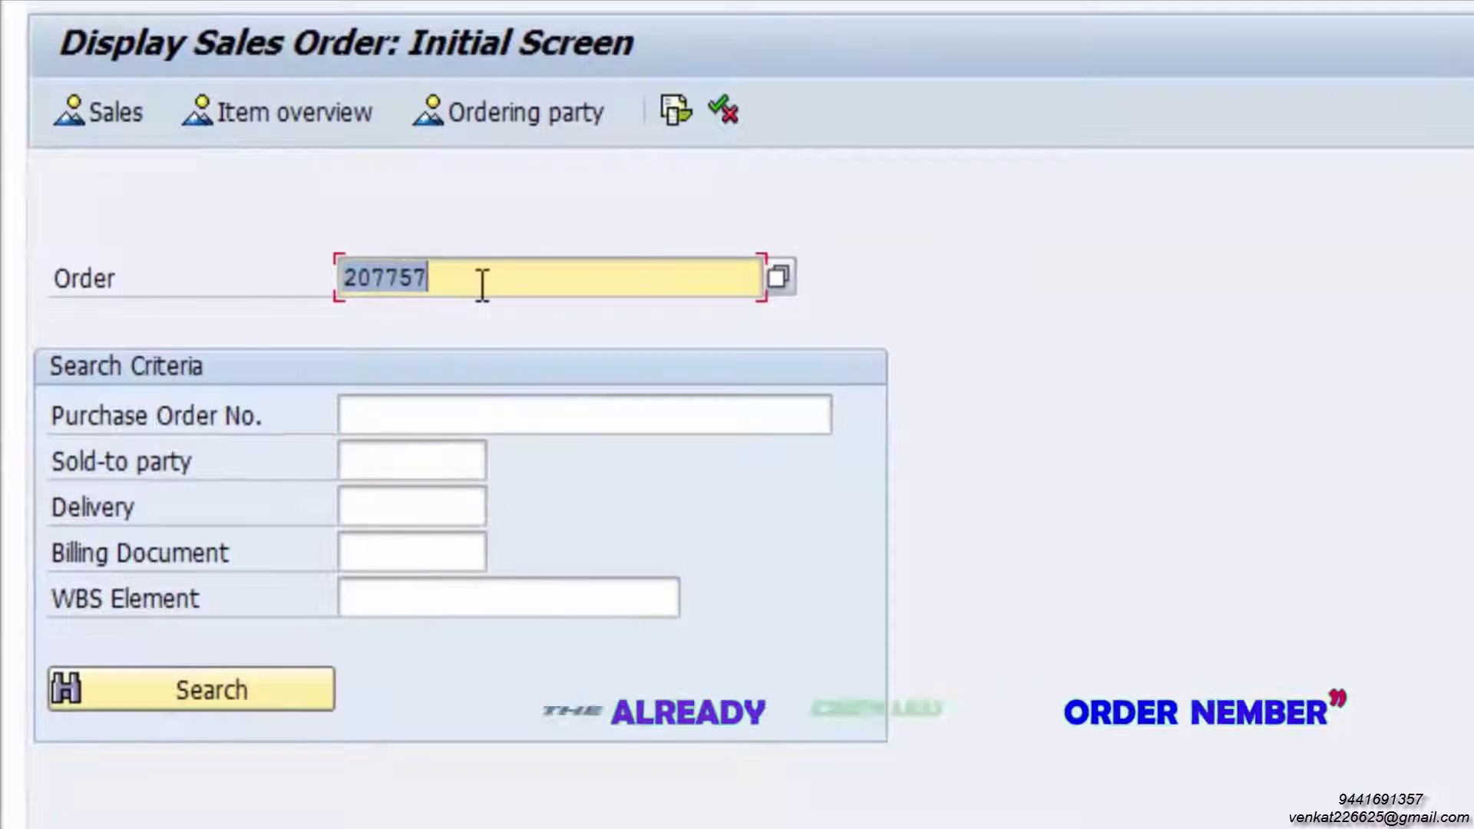
left_click(468, 278)
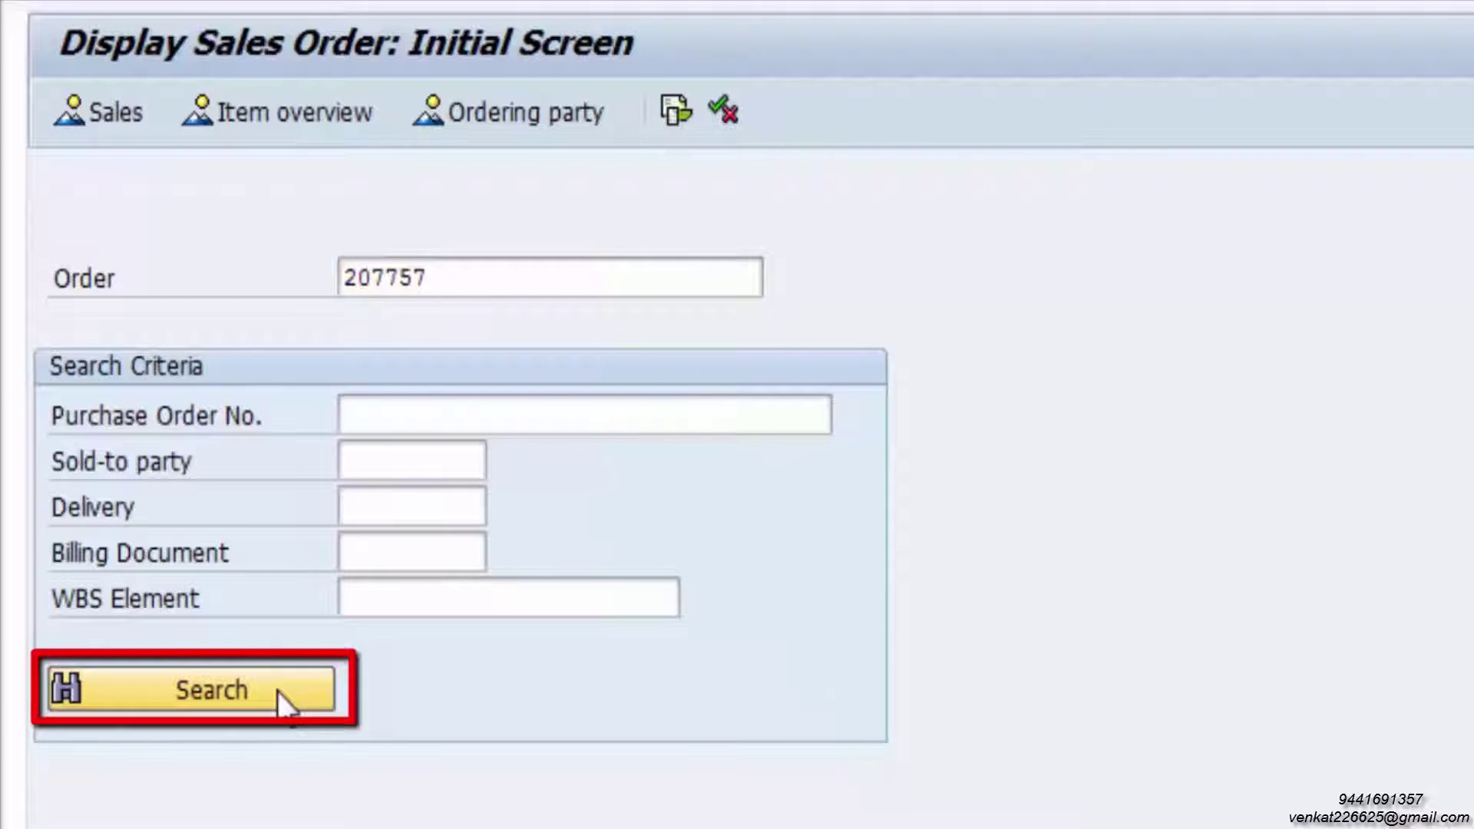
left_click(285, 700)
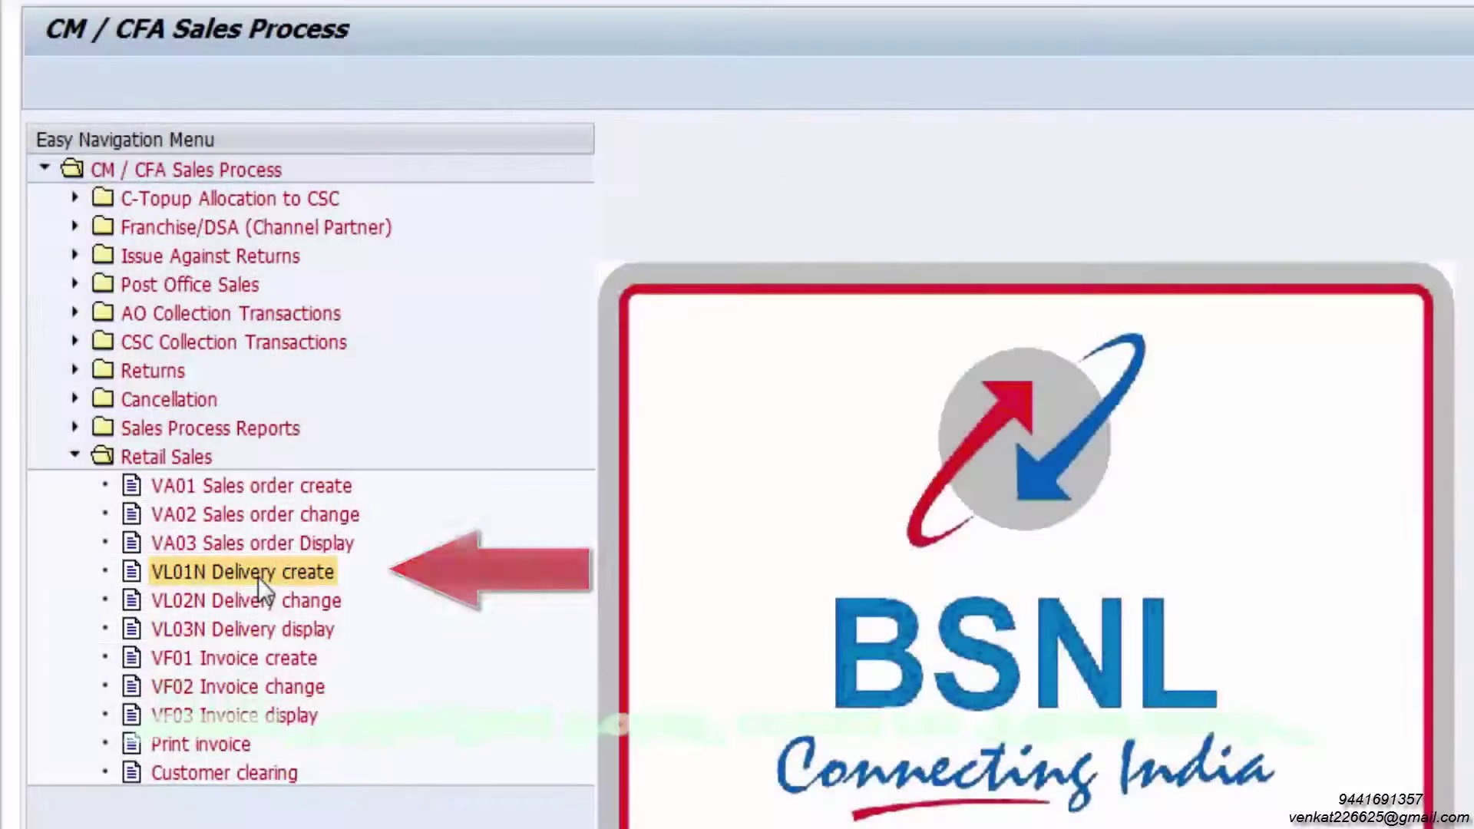
- Create a cash delivery via VL01N from shipping point 1206 for the saved sales order
double_click(259, 576)
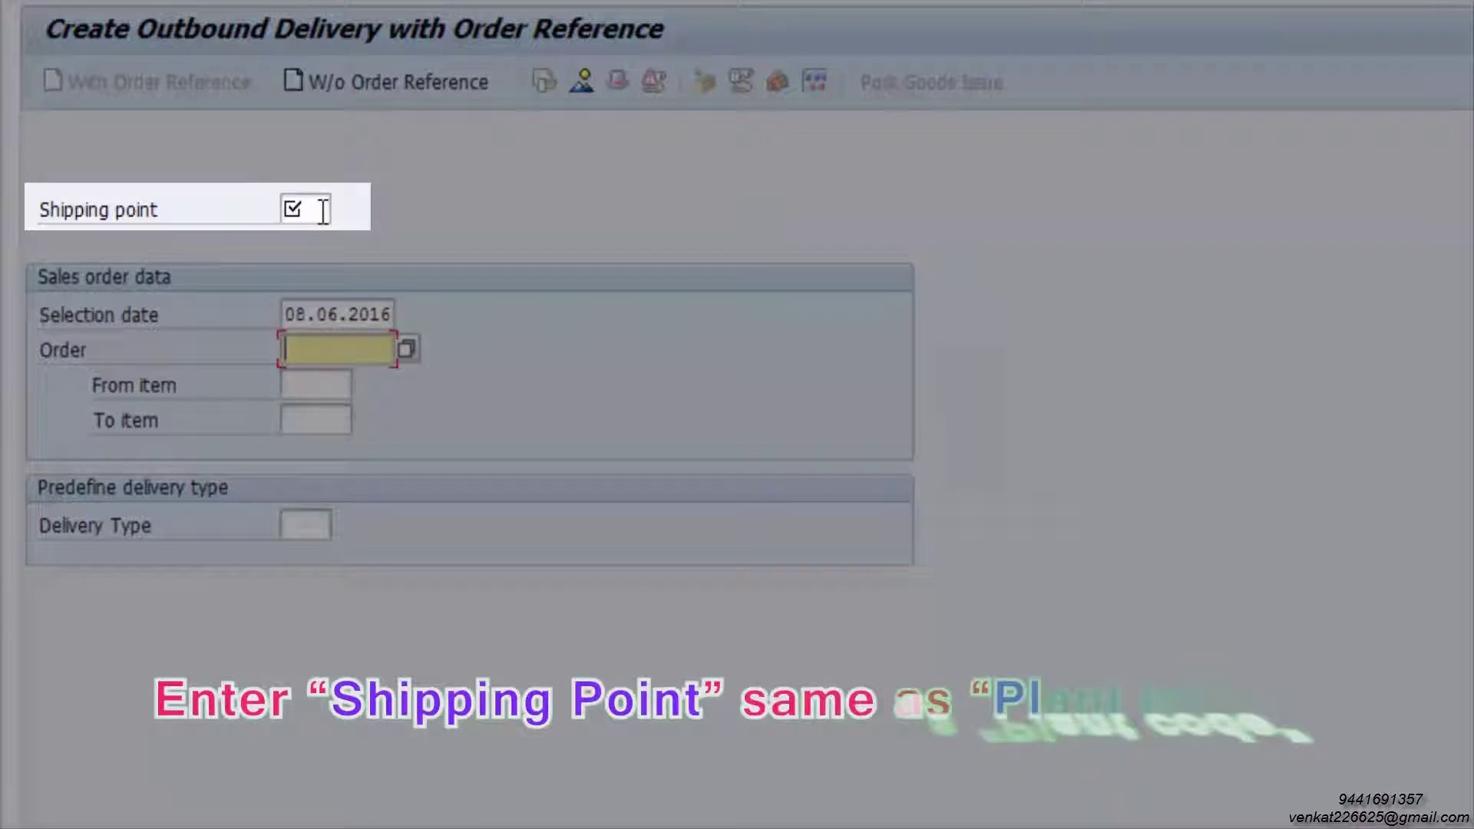
left_click(321, 210)
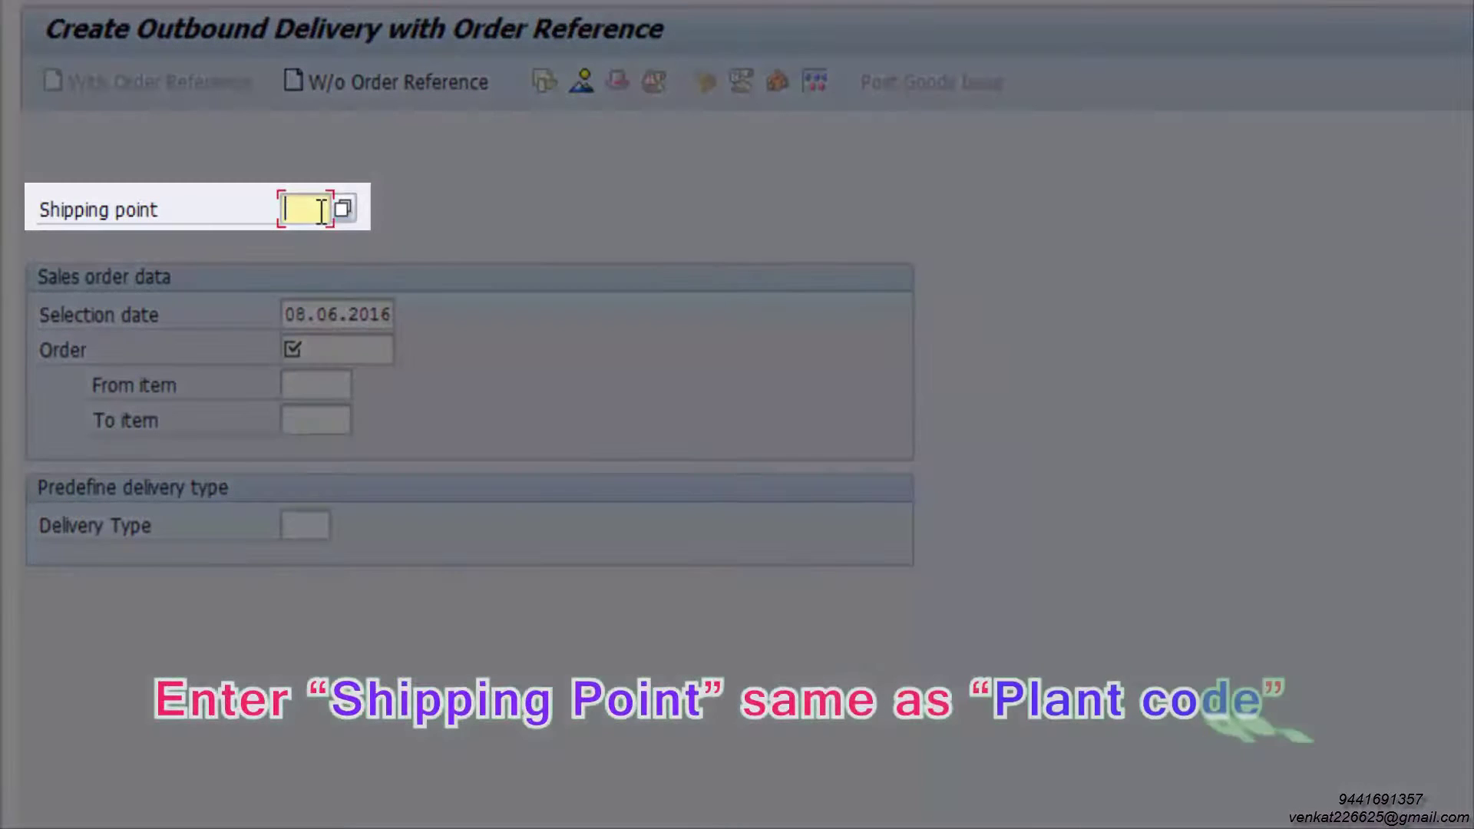
type("1206")
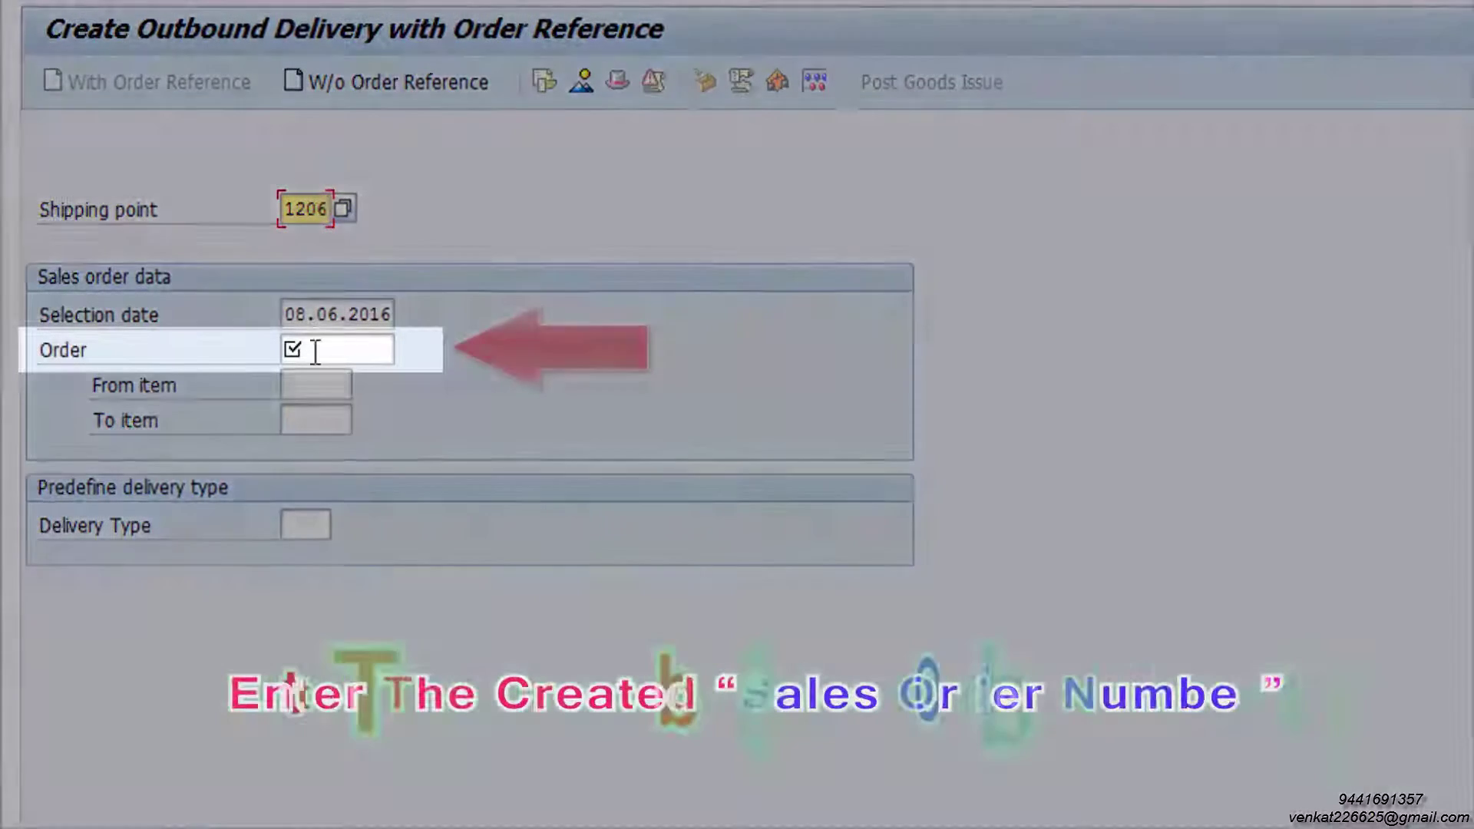
left_click(321, 349)
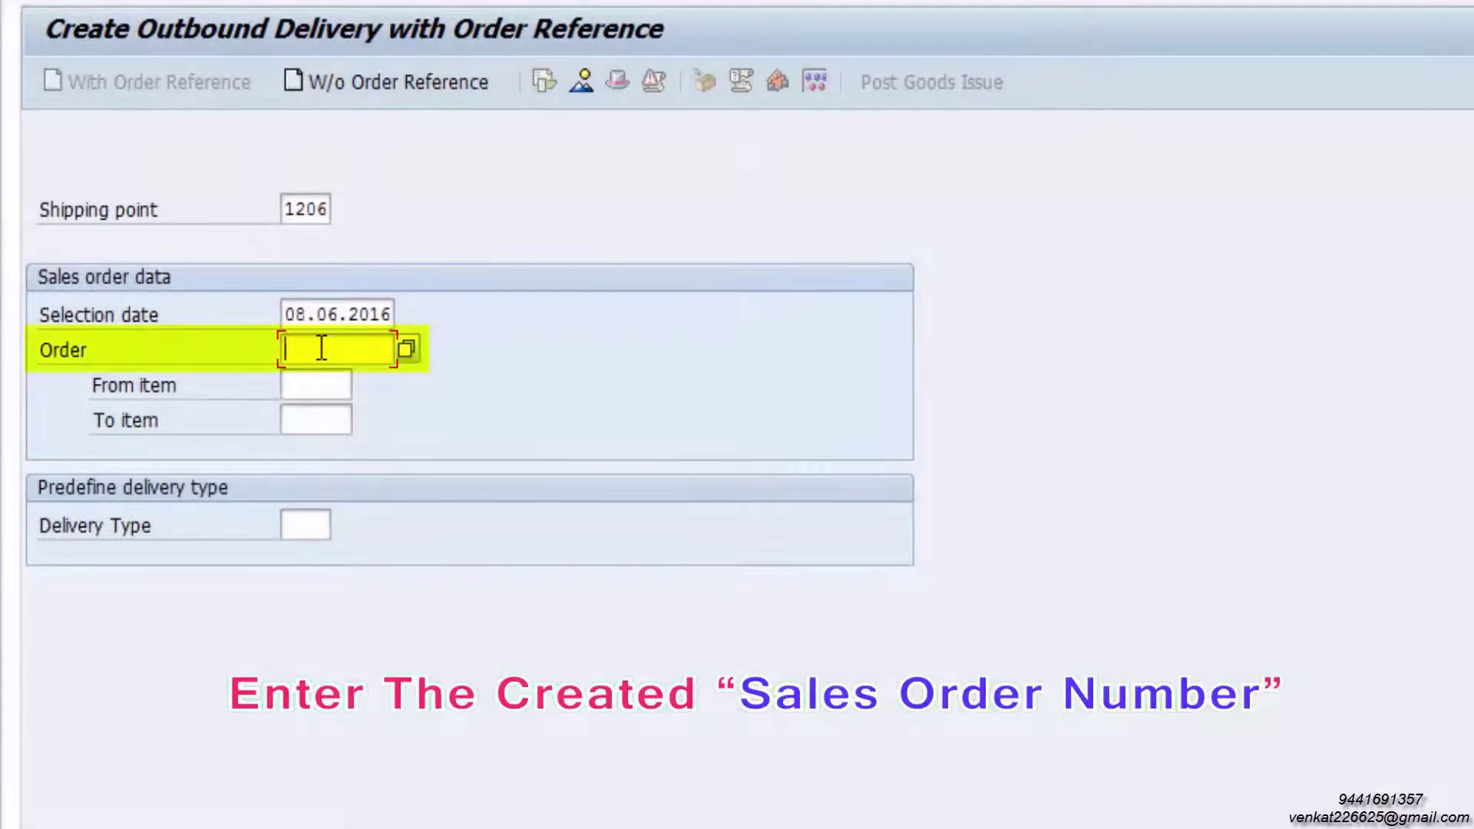
type("2077")
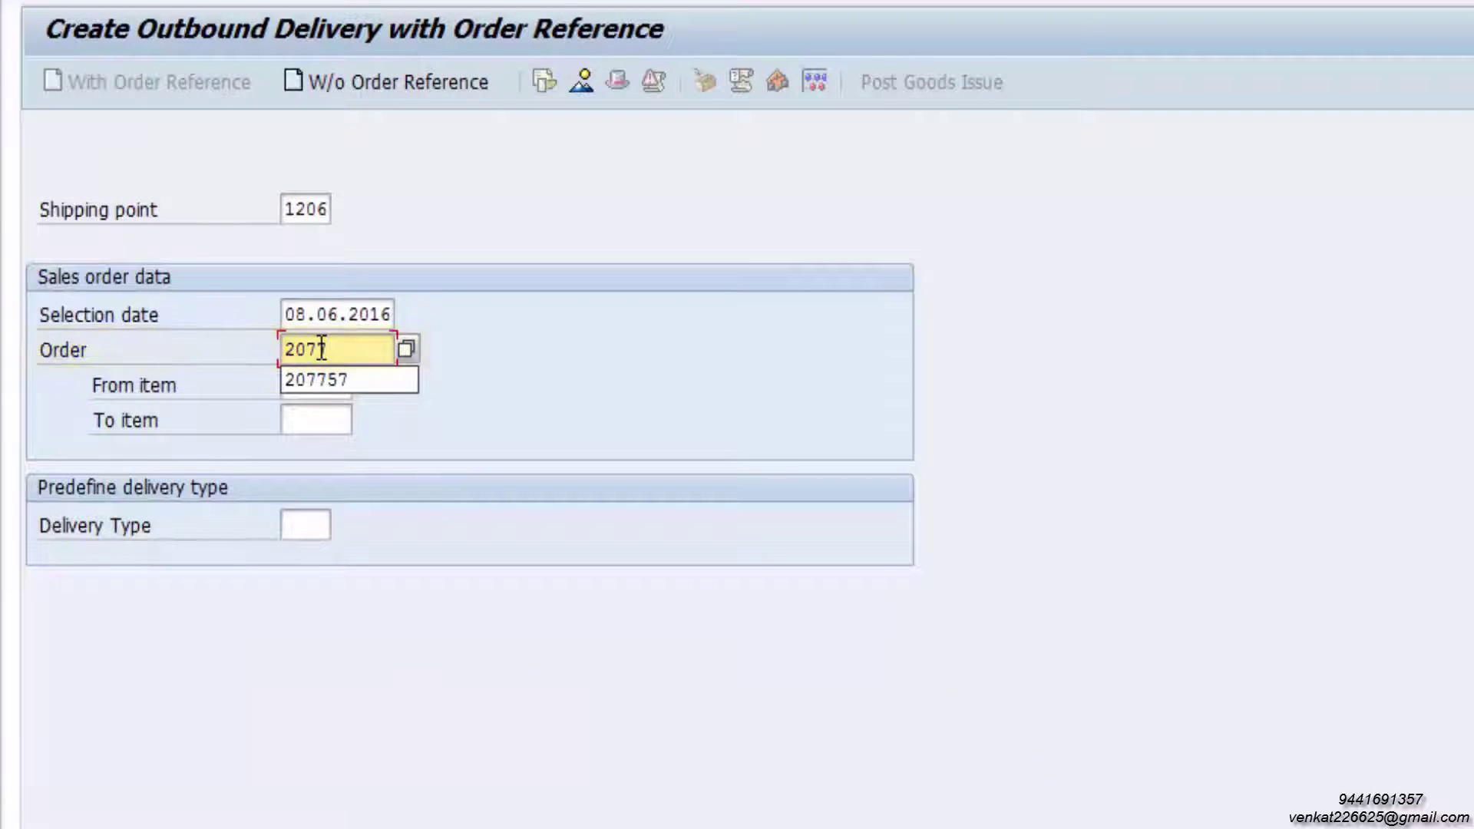
left_click(302, 371)
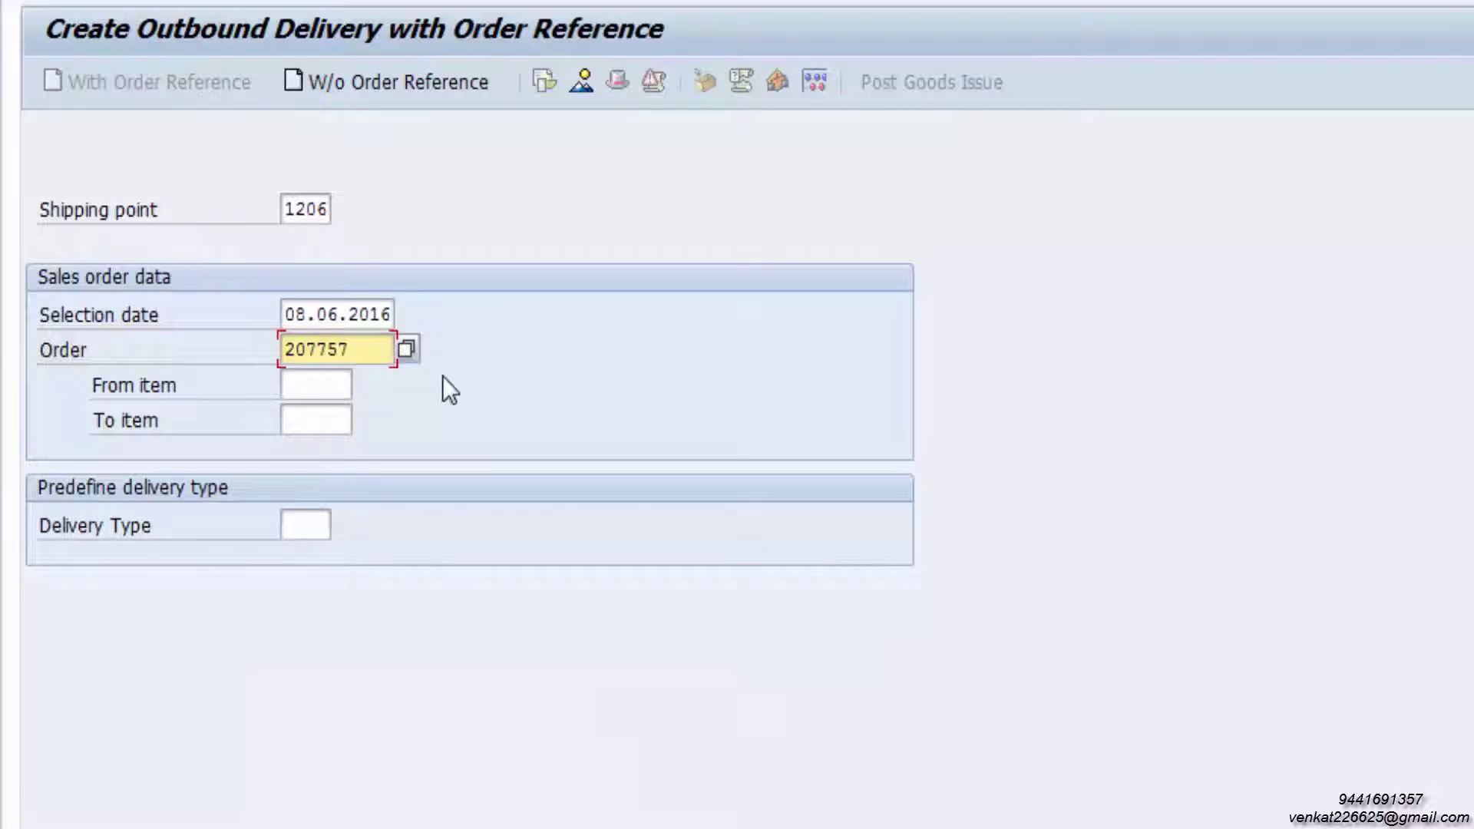
key("Return")
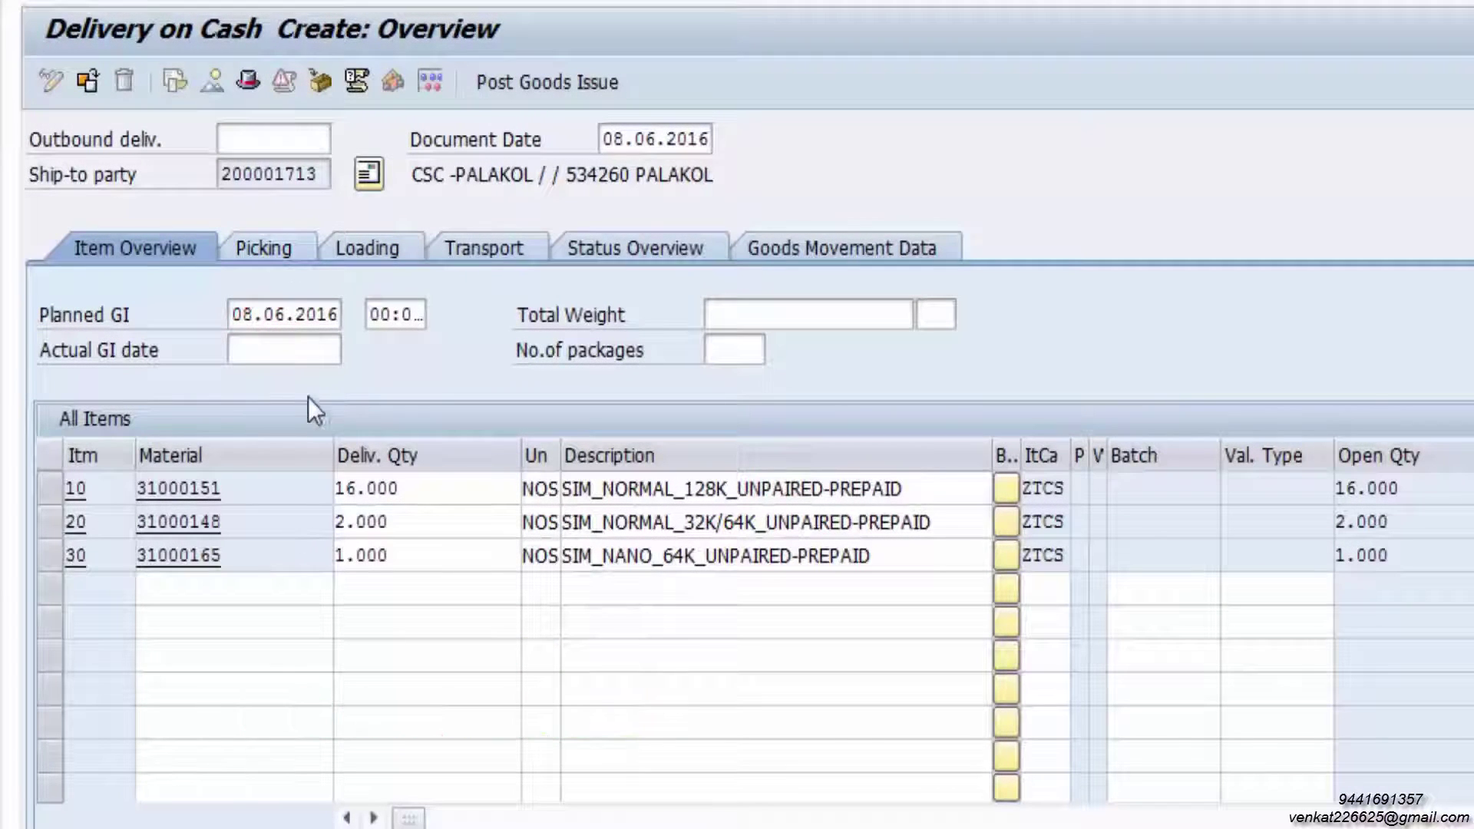
- Verify storage location 3027 for all three items and post goods issue for the delivery
left_click(270, 246)
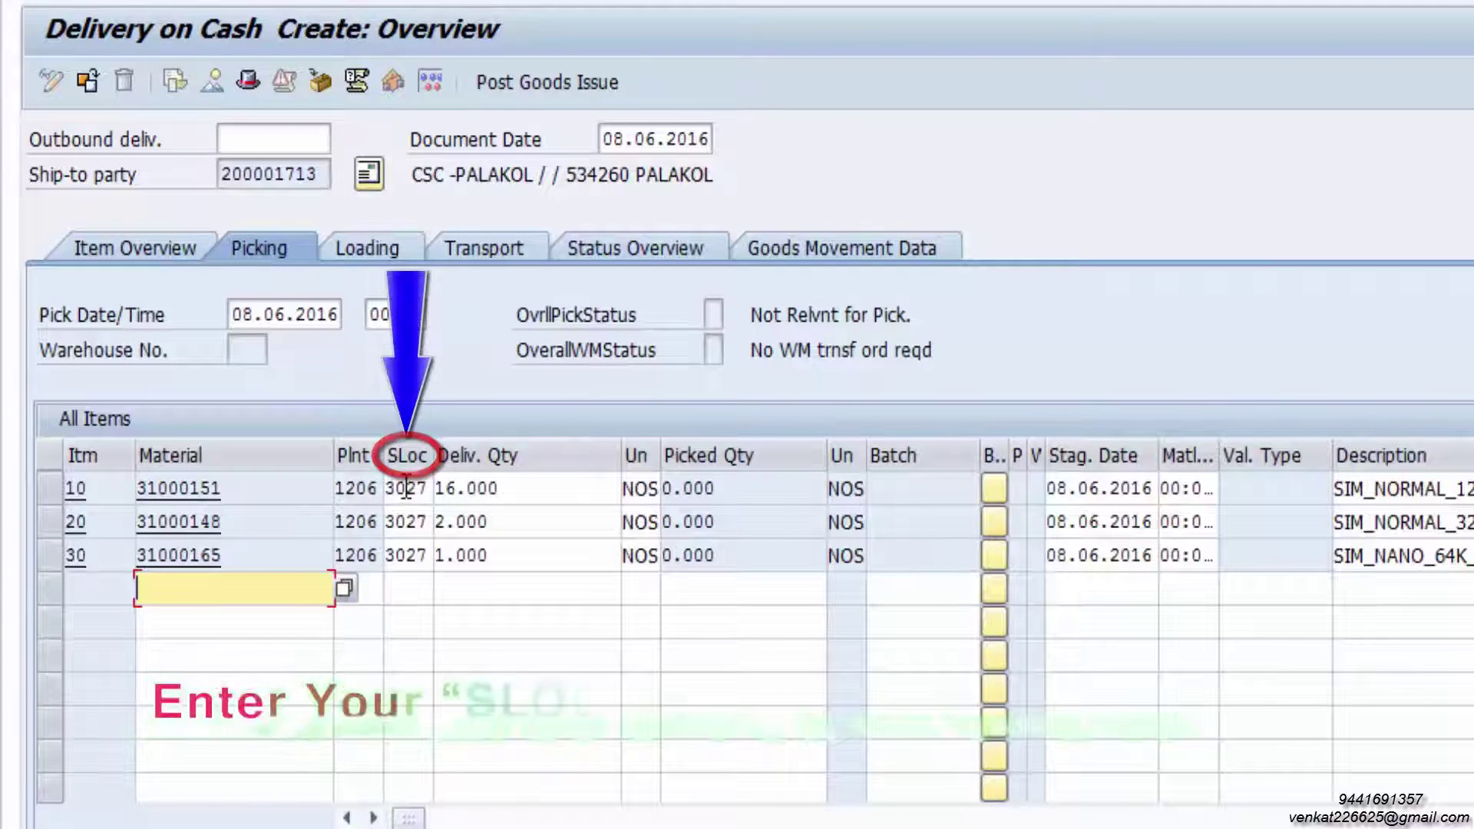
left_click(407, 520)
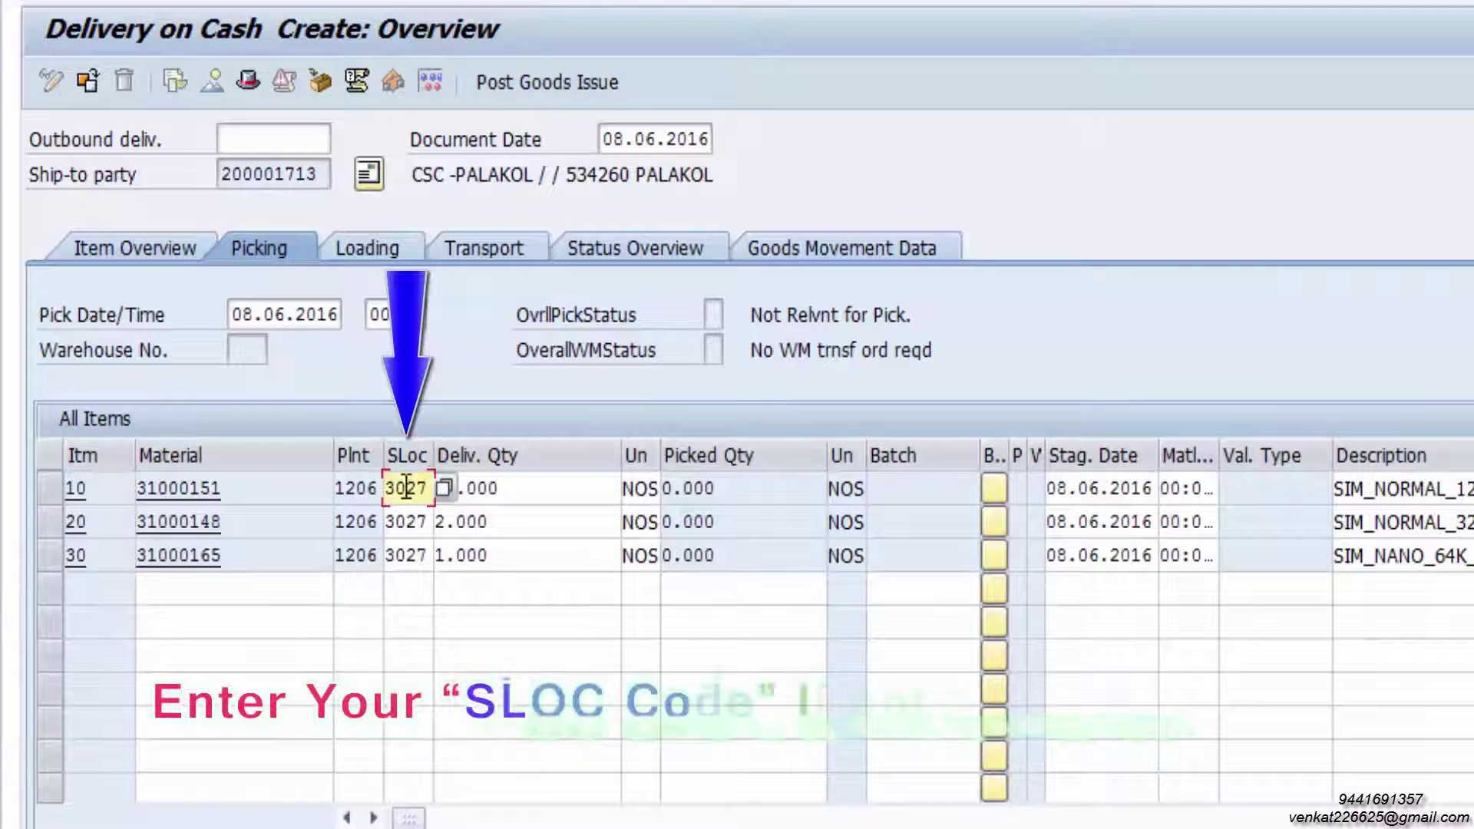
left_click(419, 554)
left_click_drag(434, 455, 476, 456)
left_click(418, 489)
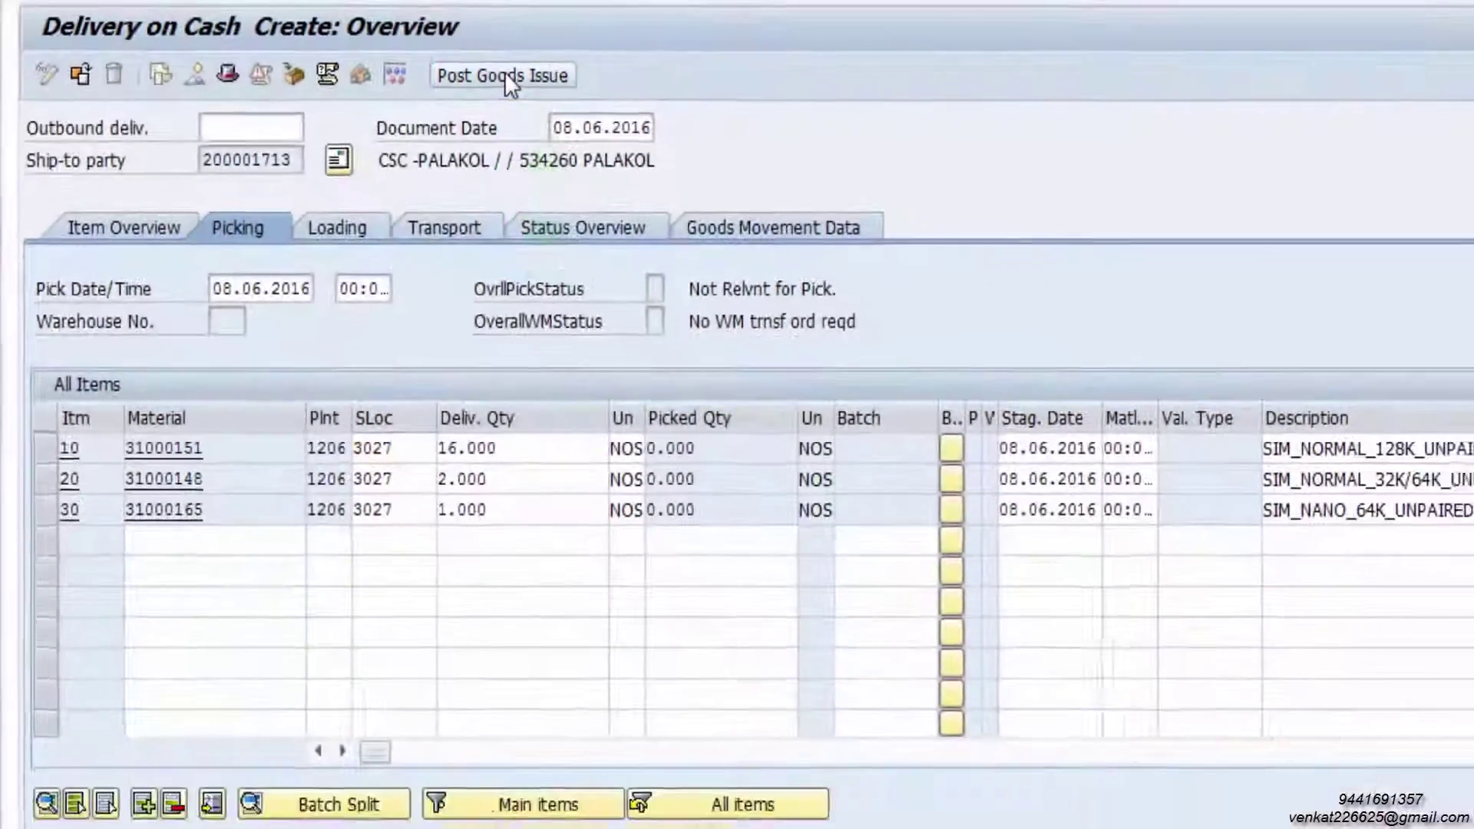
left_click(553, 82)
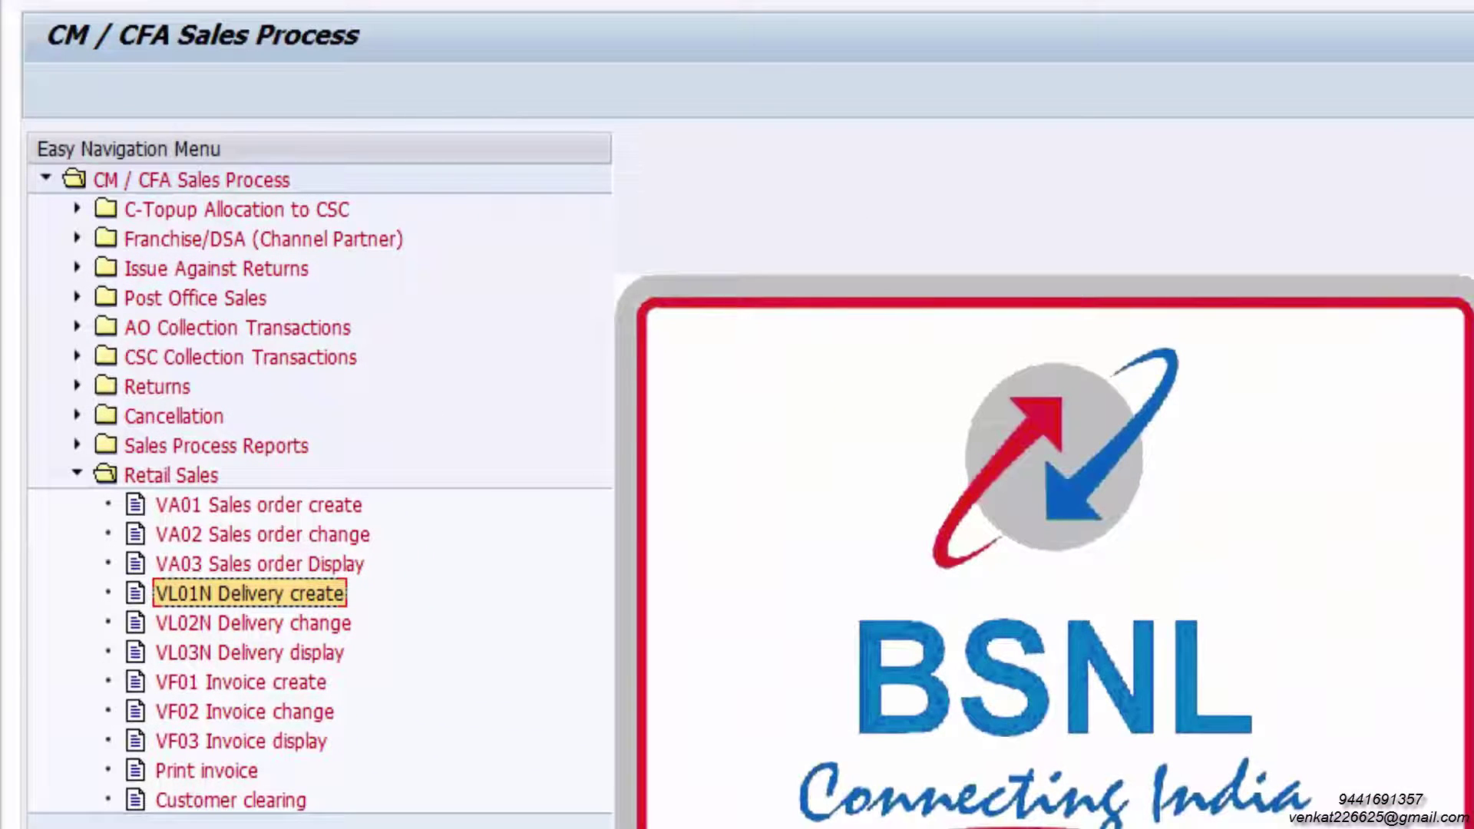
- Create and save a billing invoice via VF01 for delivery 80211277
left_click(264, 652)
left_click(264, 682)
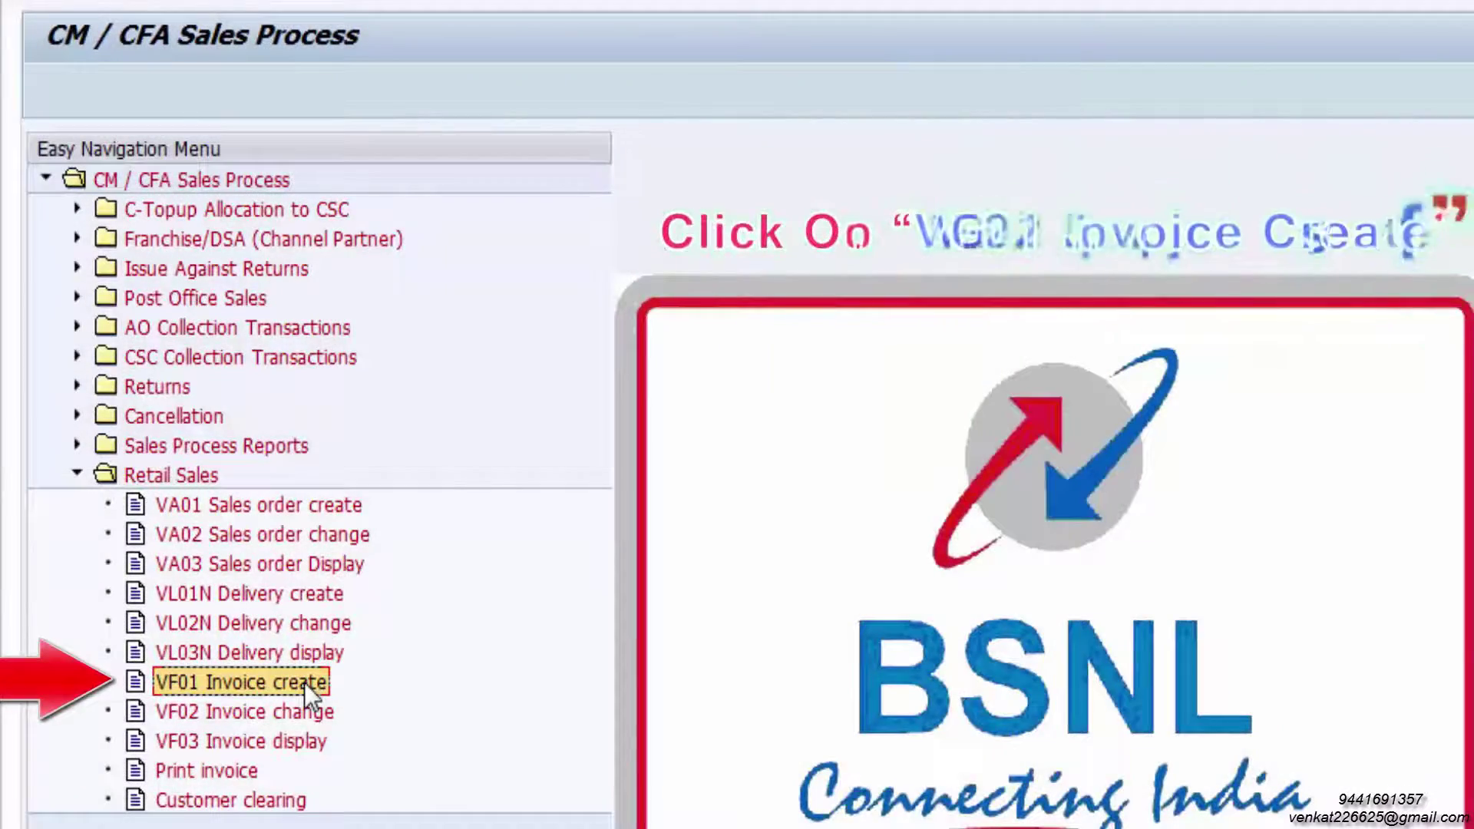
double_click(304, 682)
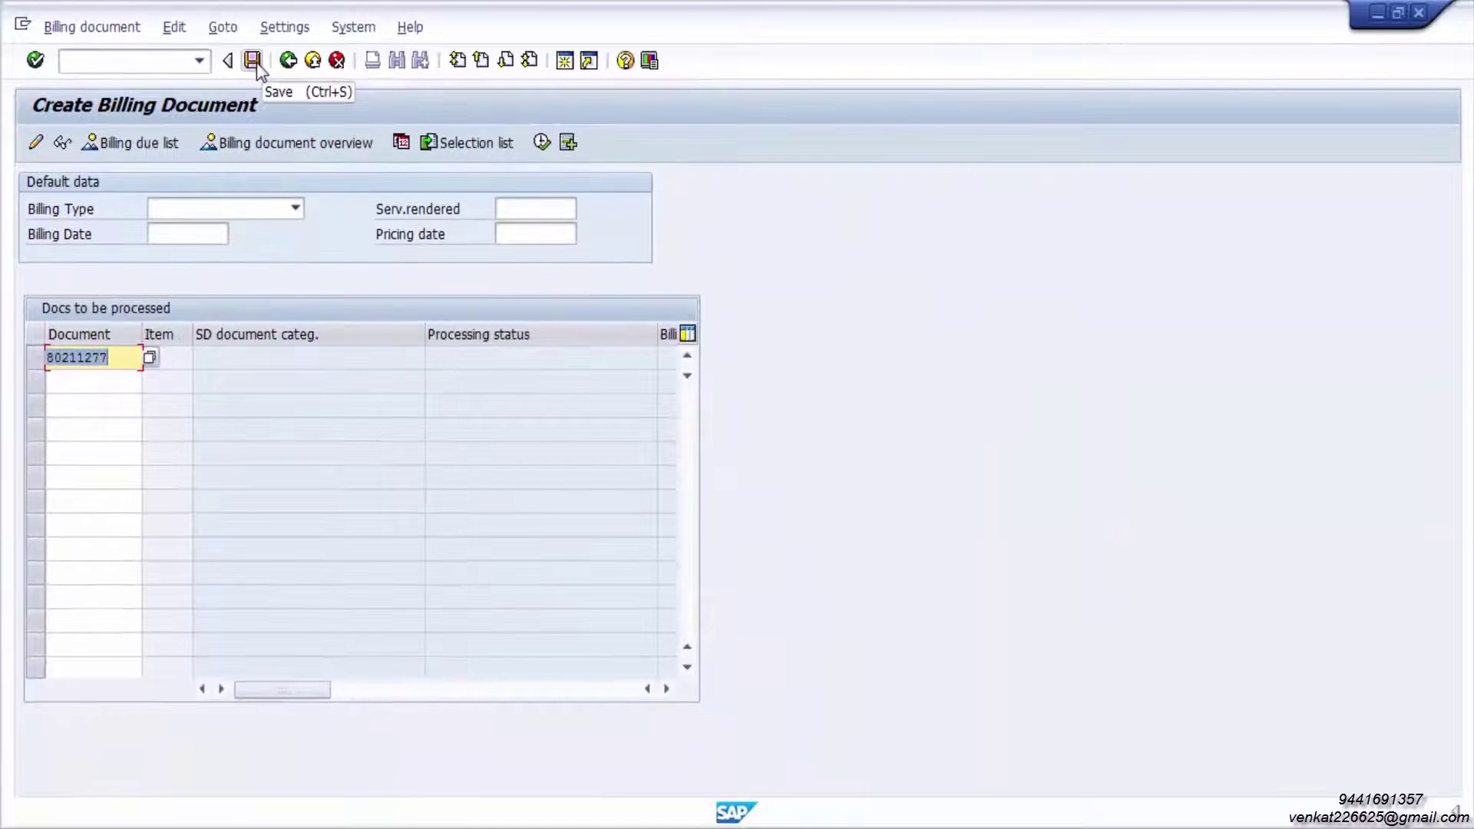
left_click(253, 60)
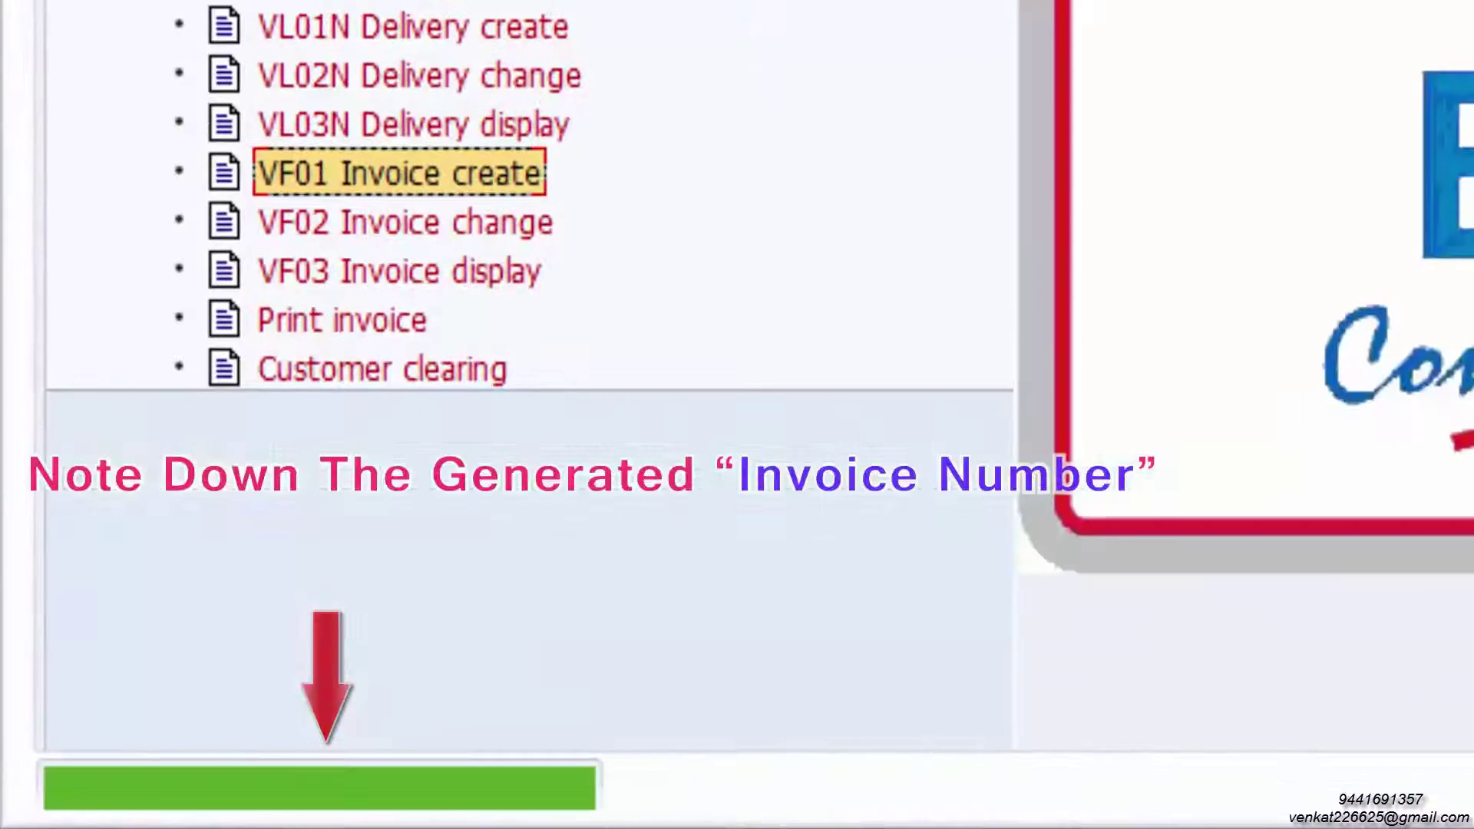